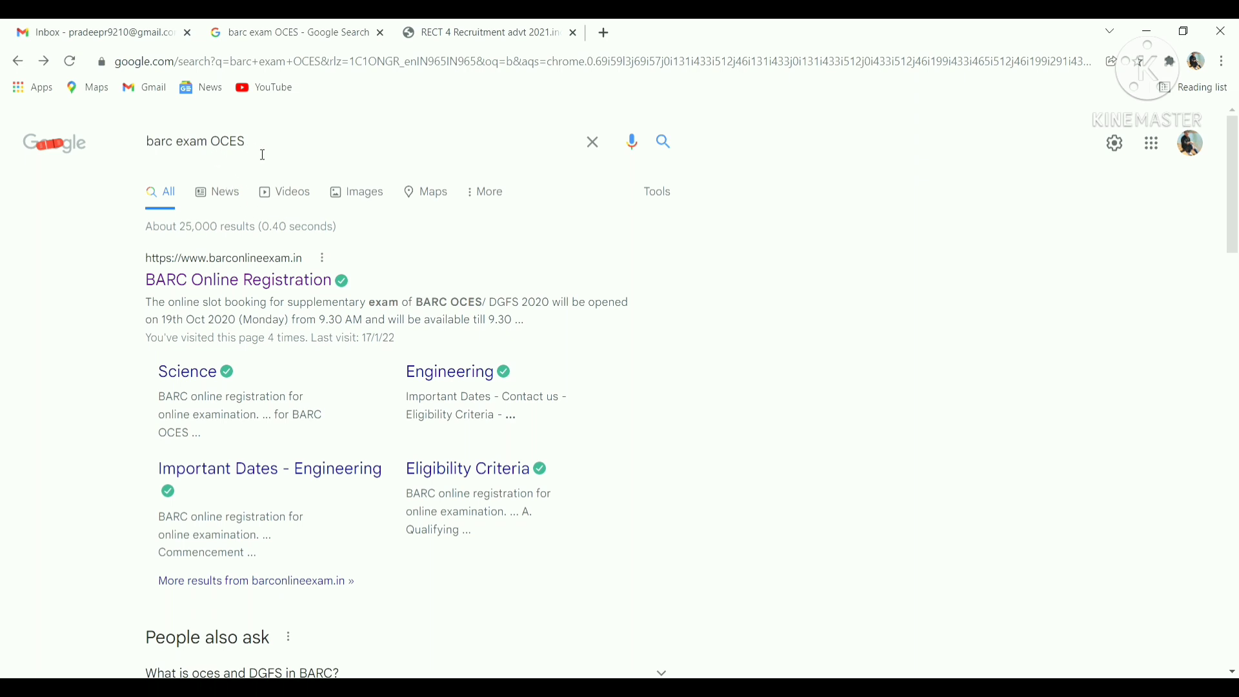
Open the 'BARC Online Registration' result from the barc exam OCES search
left_click(245, 281)
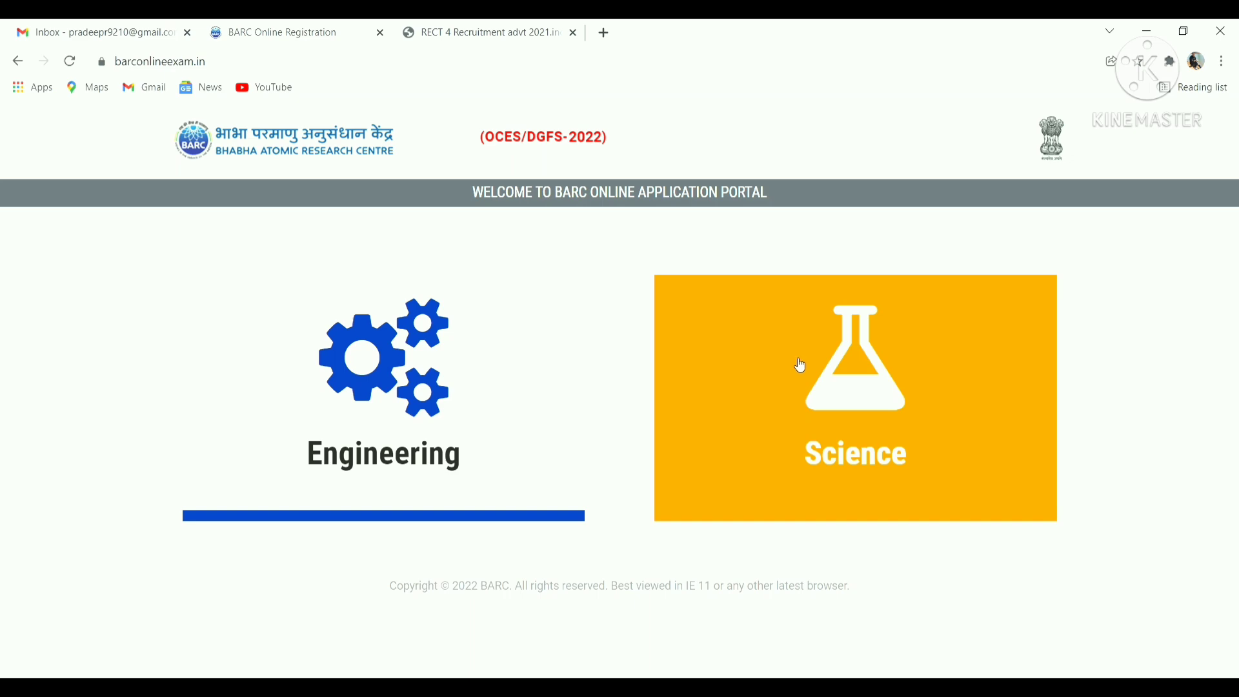
Choose the Science stream, start the online application, and accept the brochure declaration and information notice
left_click(800, 366)
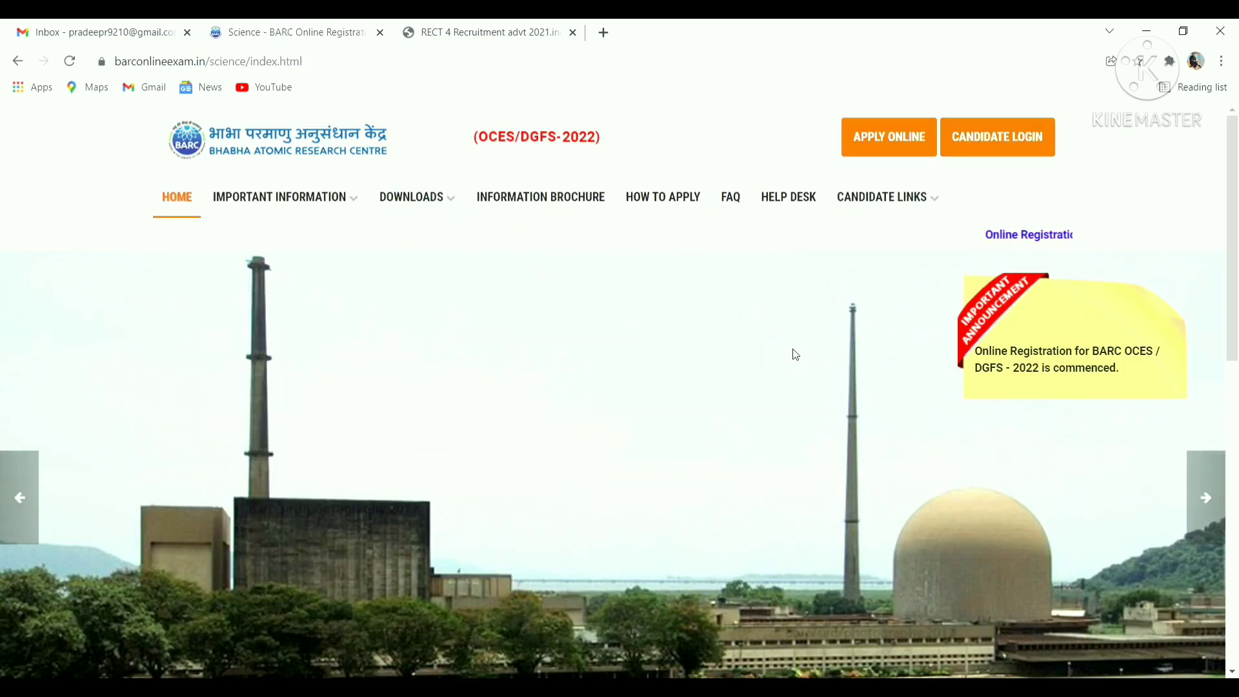
left_click(902, 160)
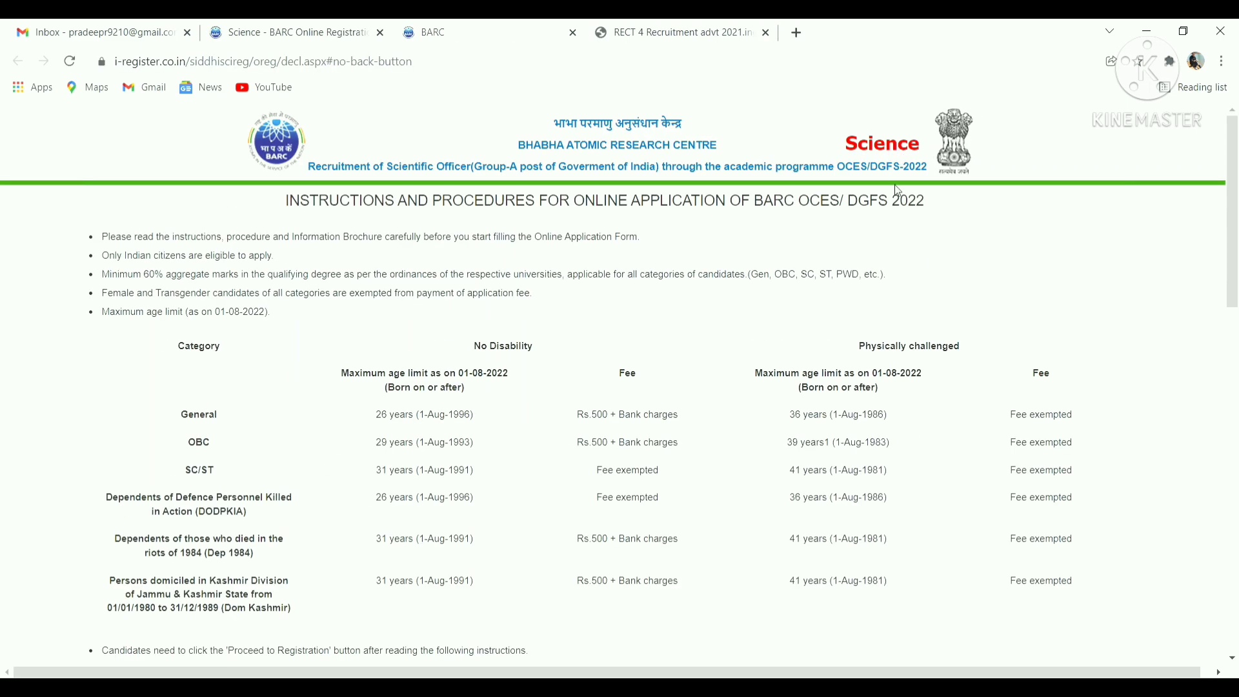
left_click_drag(1236, 247, 1237, 618)
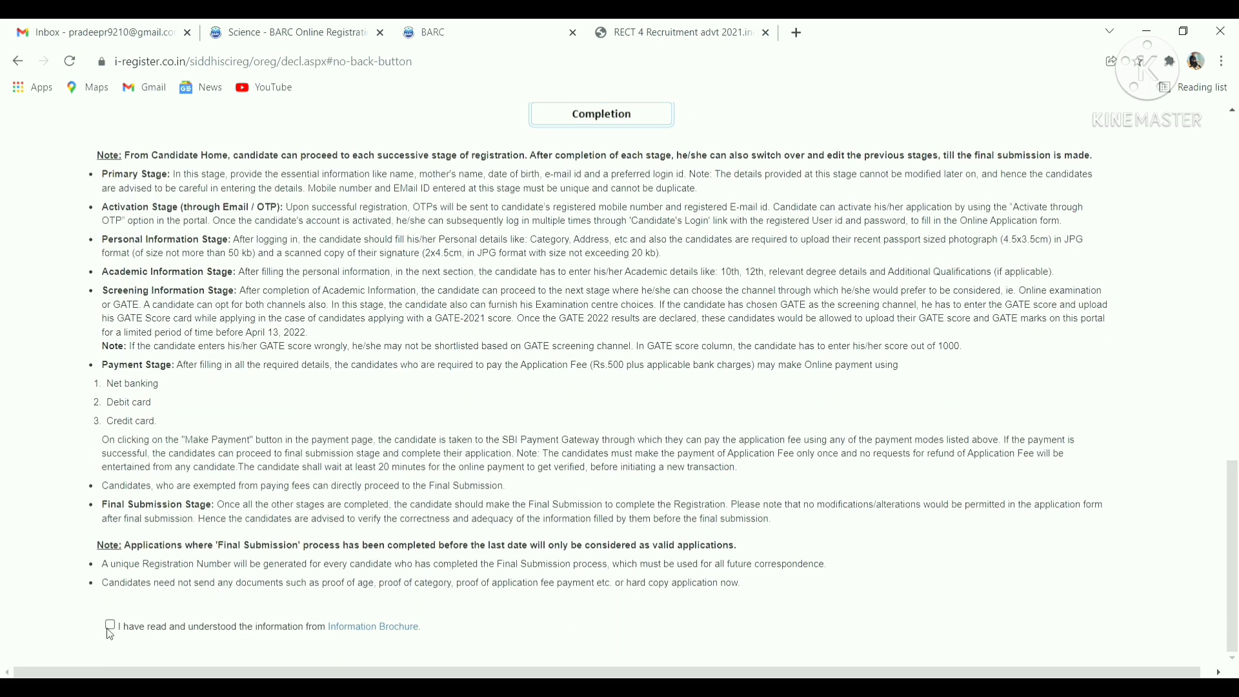
left_click(111, 626)
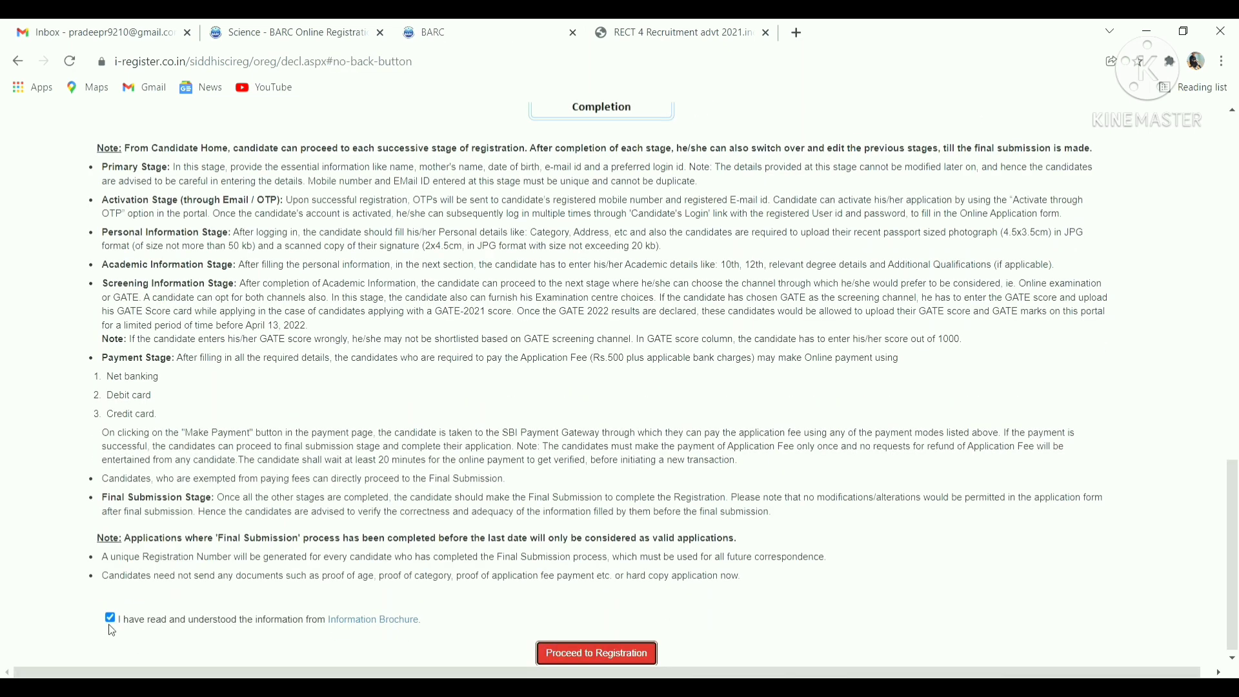
left_click(652, 665)
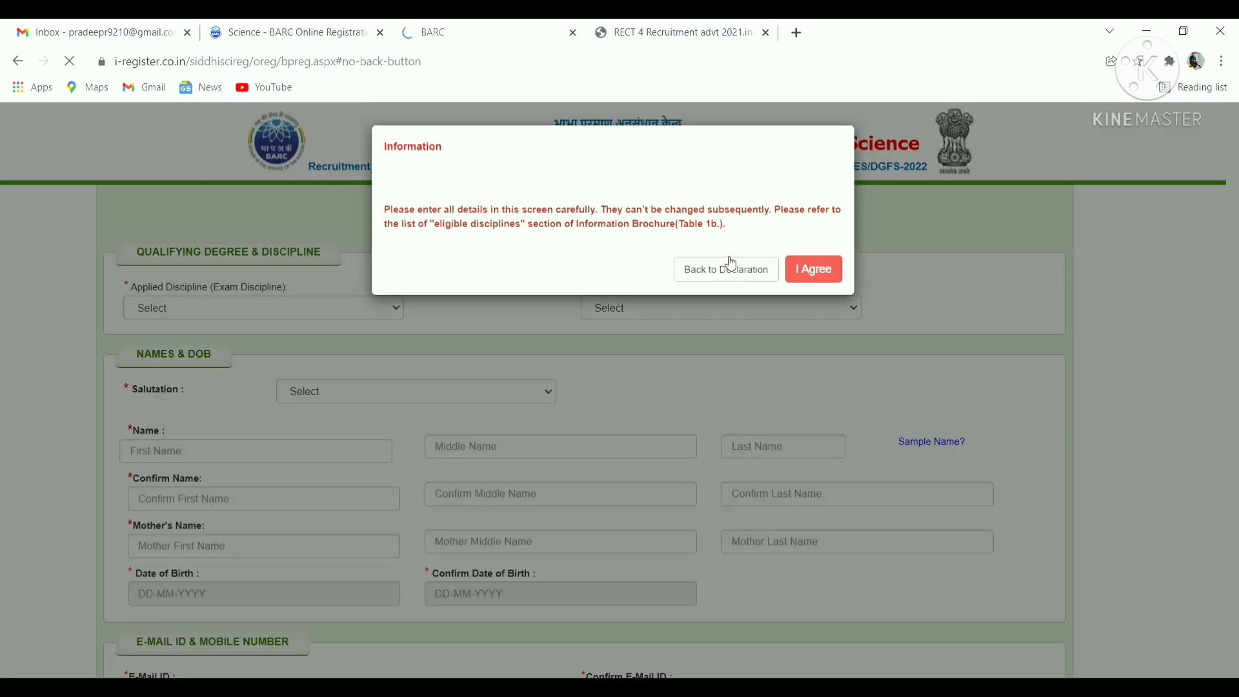
left_click(813, 279)
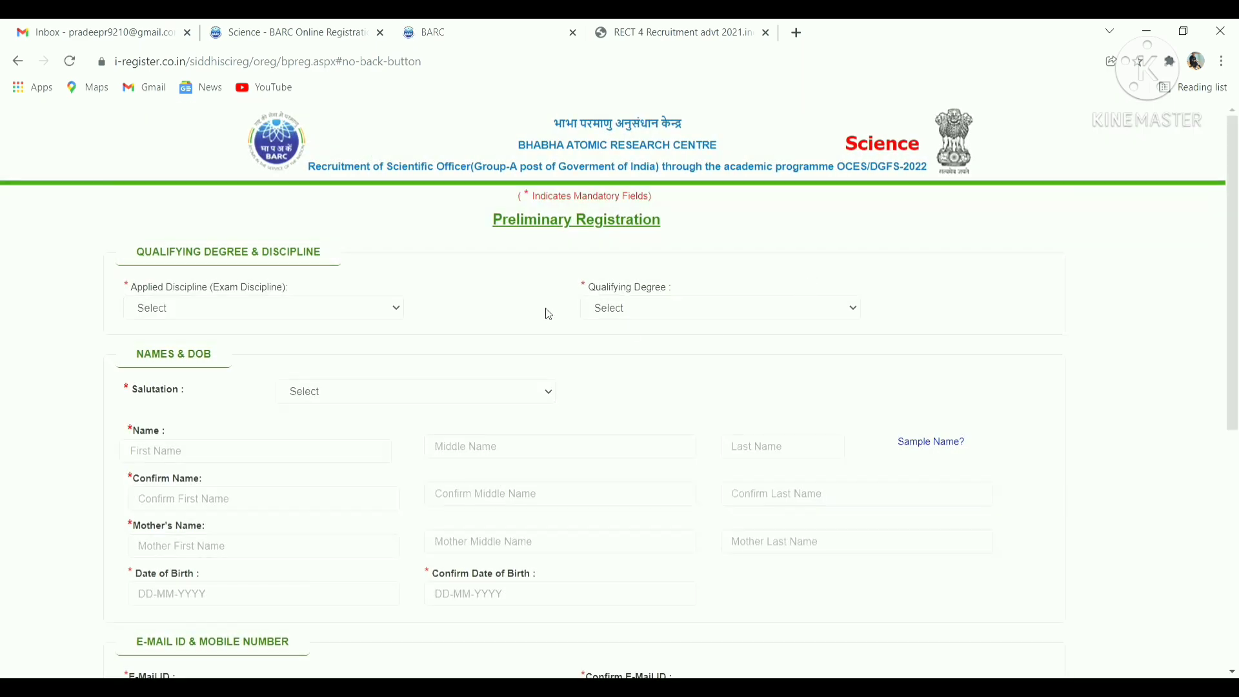
left_click_drag(1230, 304, 1230, 339)
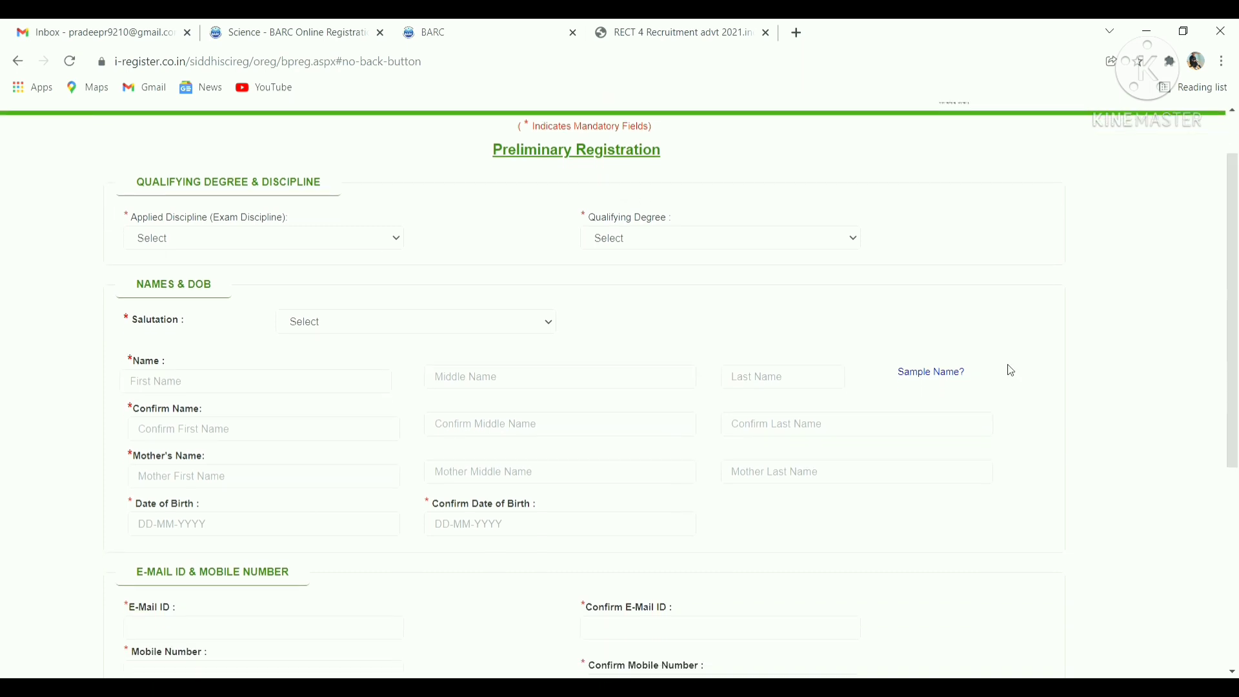
Select Chemistry as the applied discipline and M.Sc as the qualifying degree
left_click(269, 246)
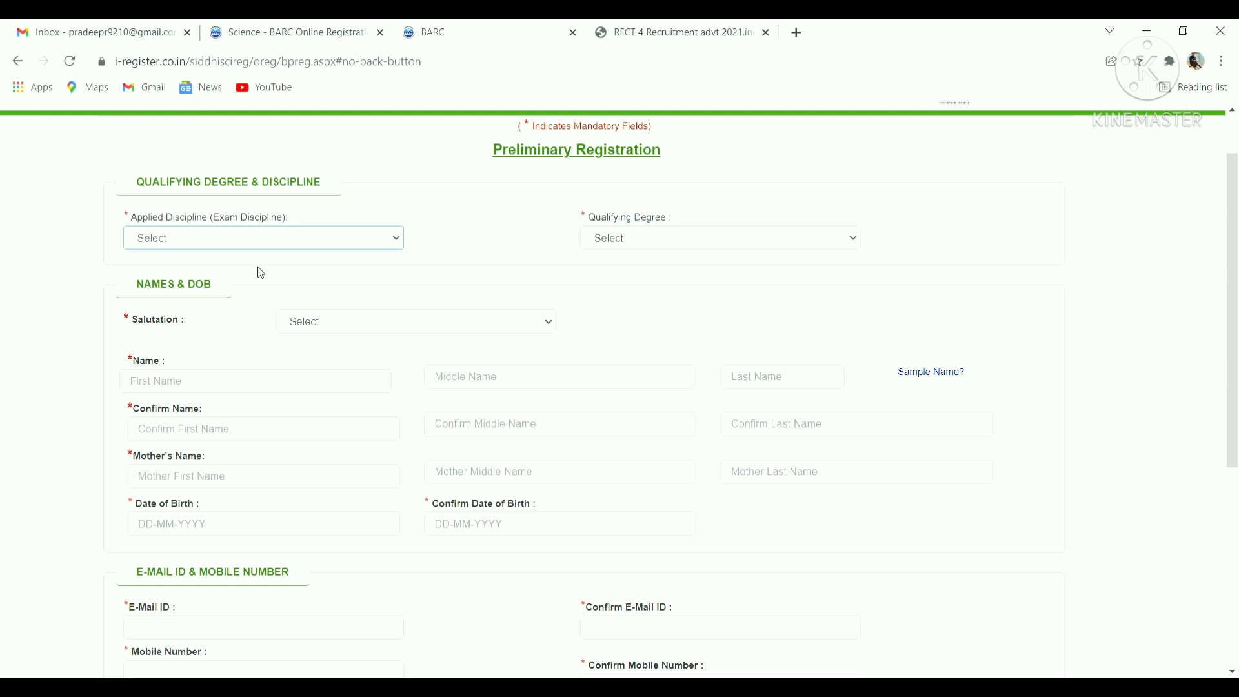
left_click(208, 270)
left_click(624, 307)
left_click(642, 341)
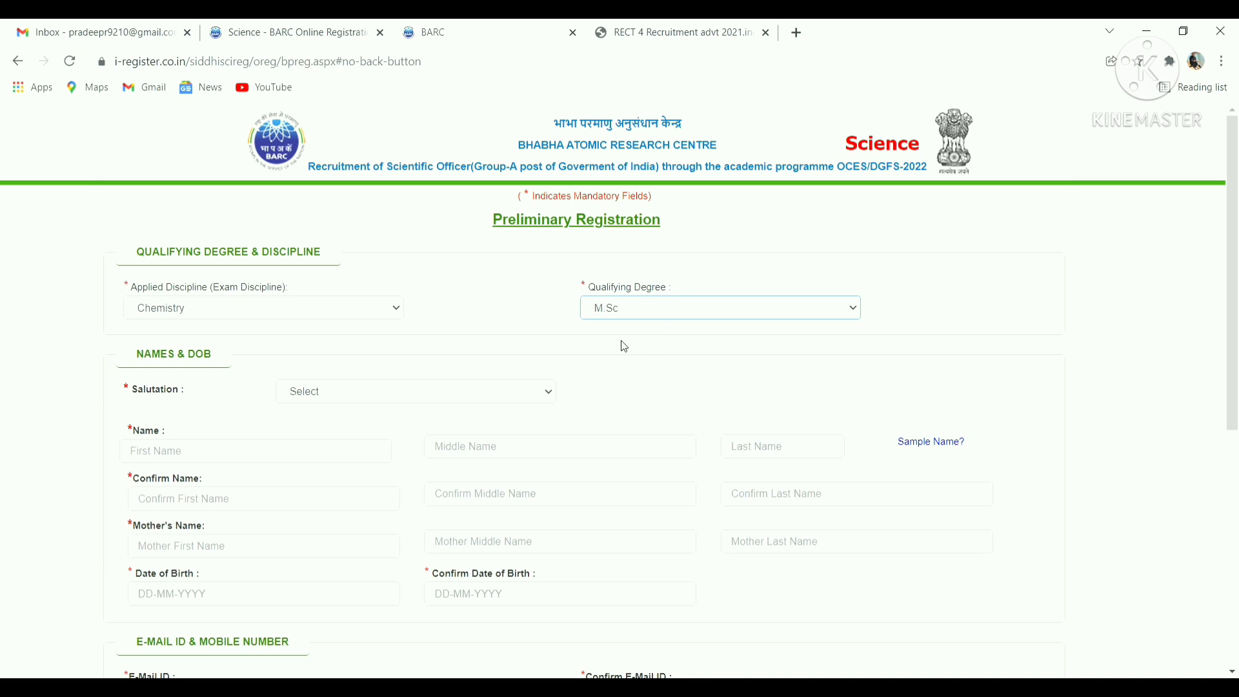
scroll(600, 329, "down", 2)
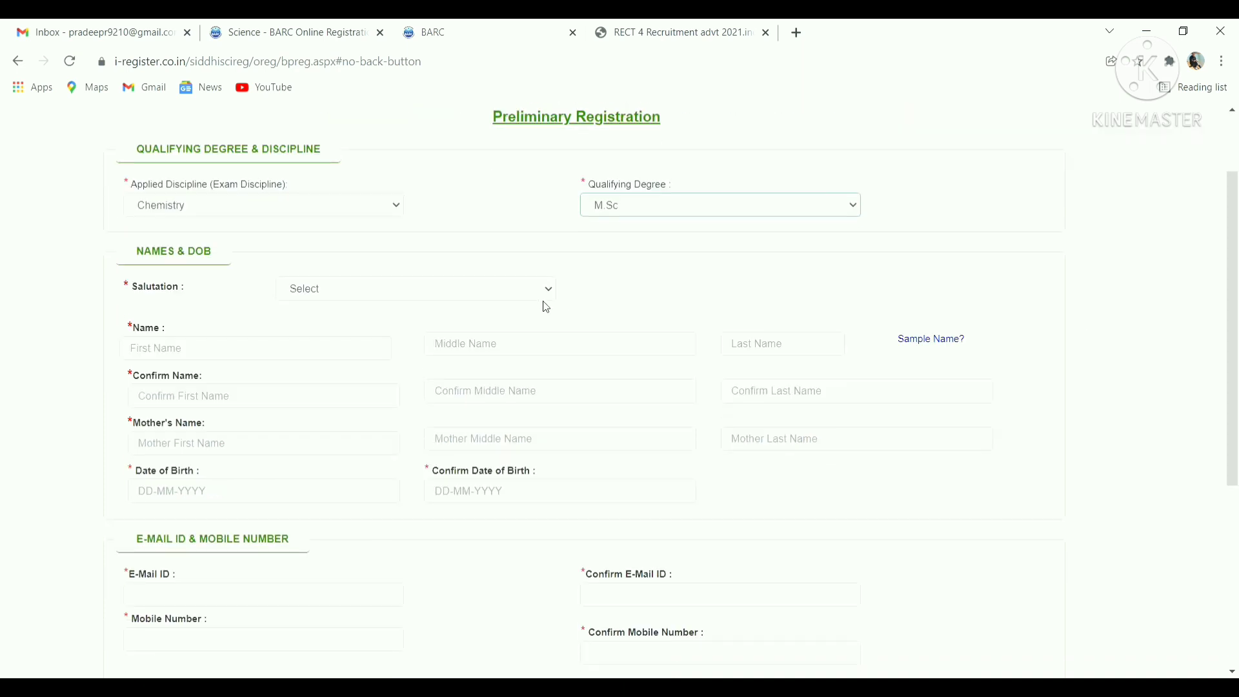
left_click(193, 348)
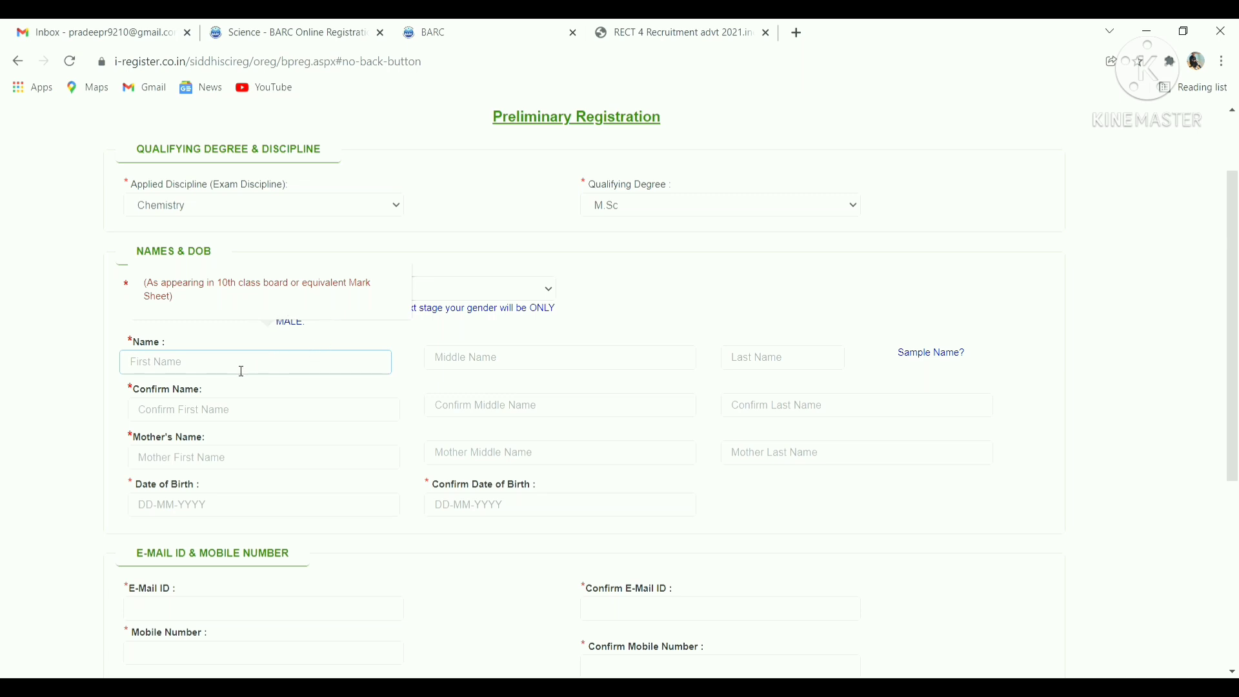
Enter the candidate's first and last name, confirm the name, and enter the mother's name
left_click(747, 363)
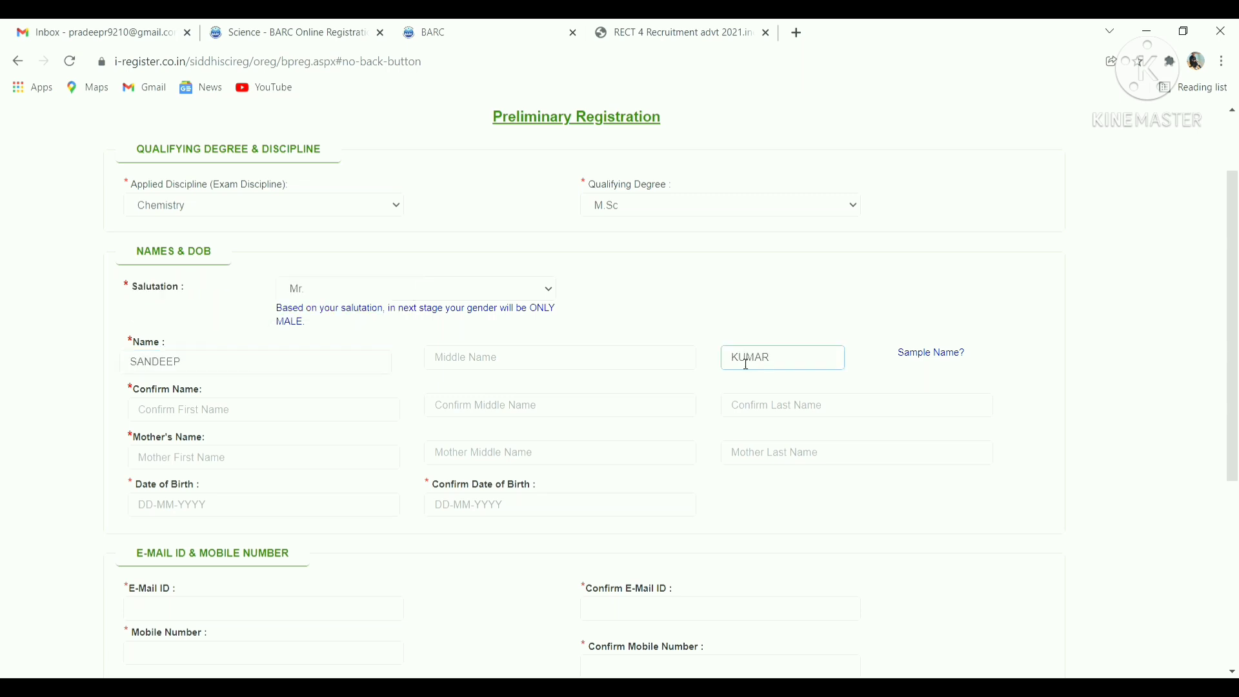
left_click(213, 416)
type("S")
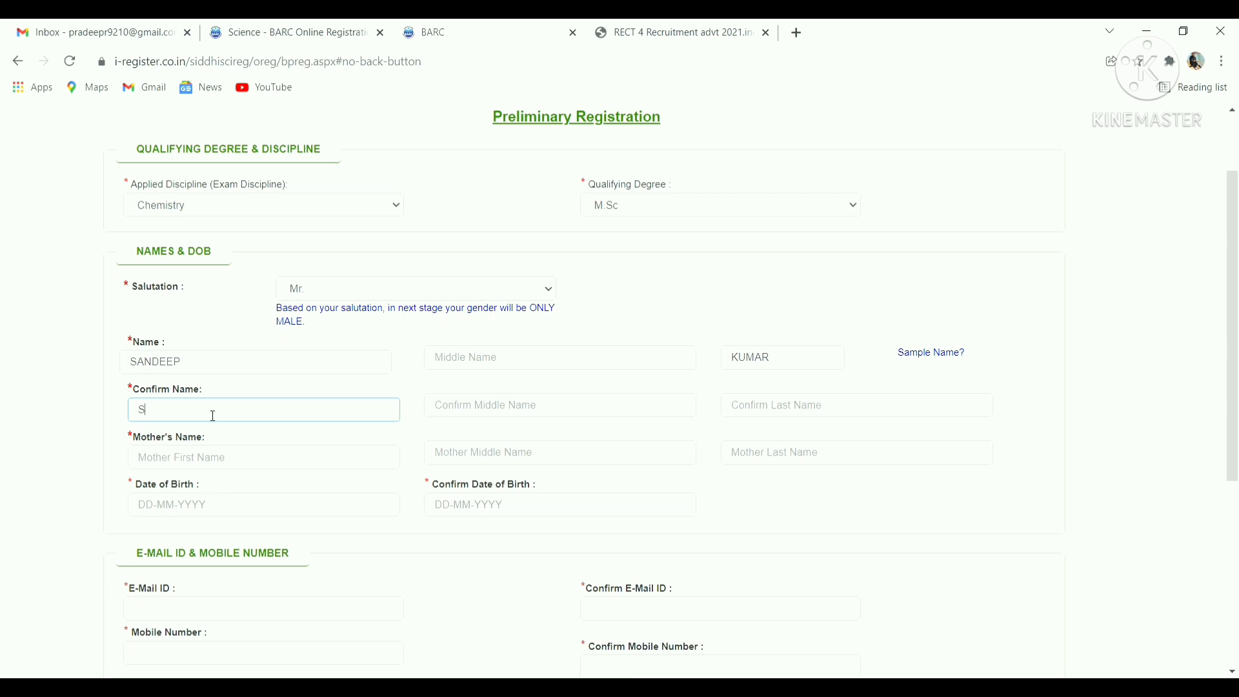
type("an")
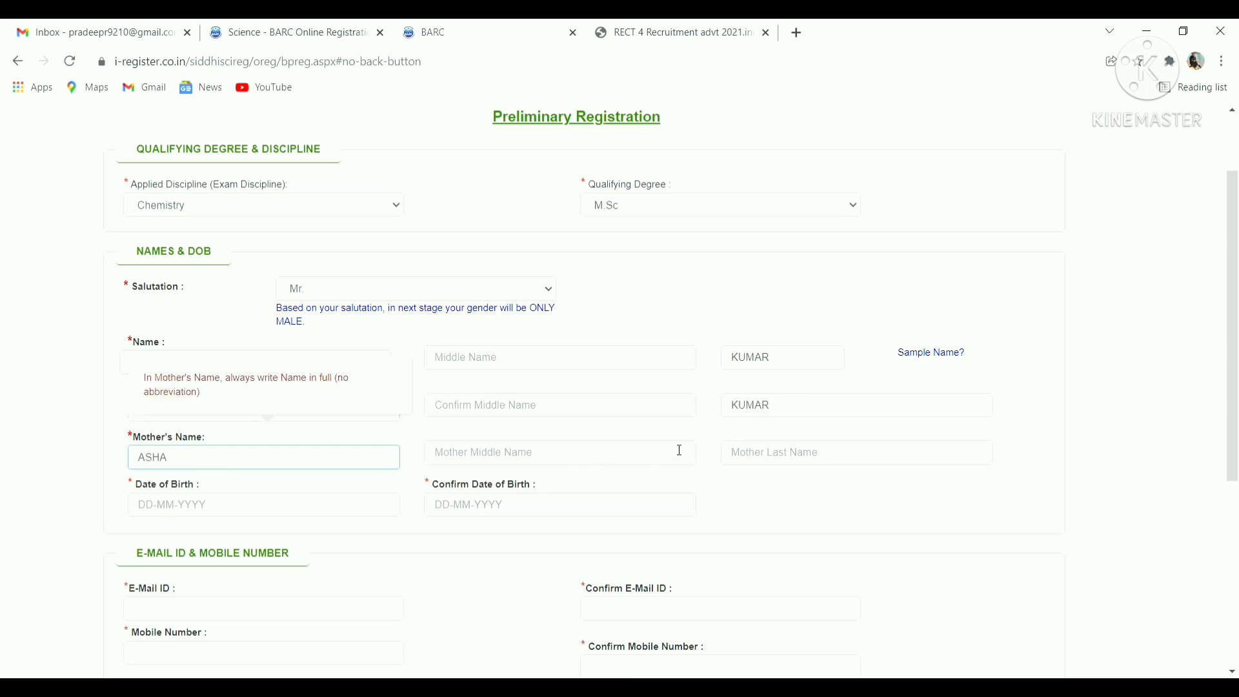
left_click(776, 464)
type("RAN")
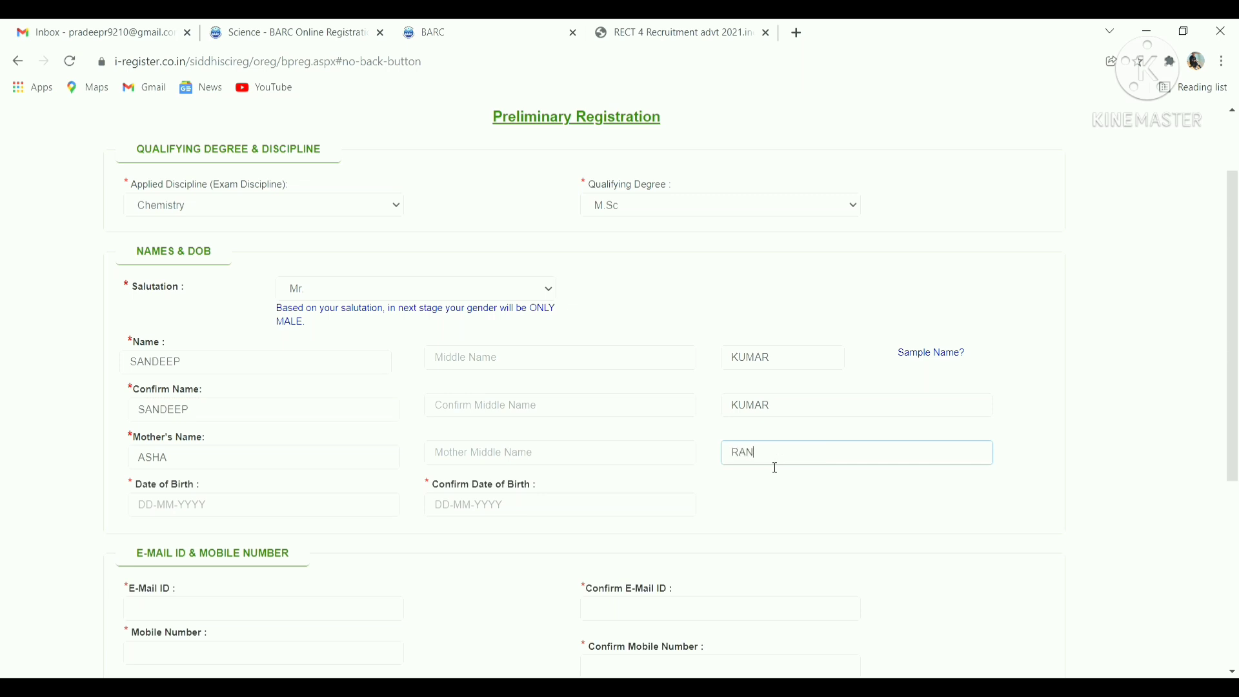
key("BackSpace")
key("BackSpace")
key("BackSpace")
key("BackSpace")
type("RANI")
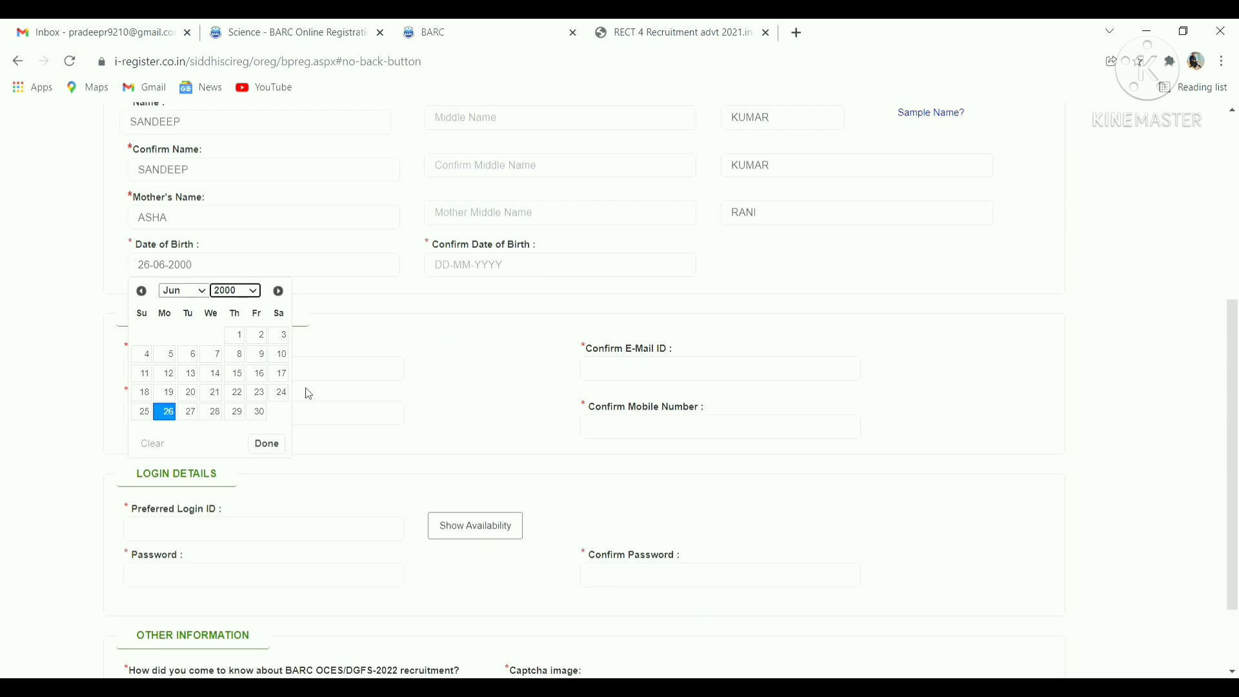
Pick the date of birth and a matching confirmed date of birth, dismissing the mismatch alert
left_click(381, 320)
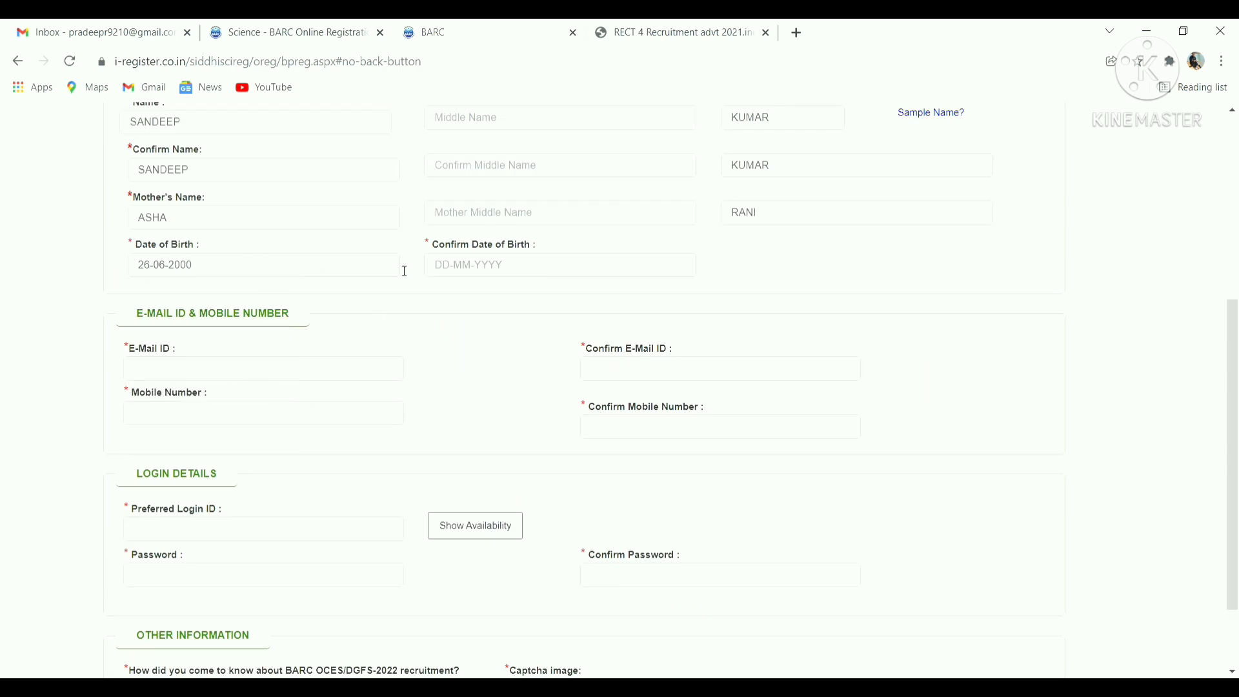
left_click(514, 275)
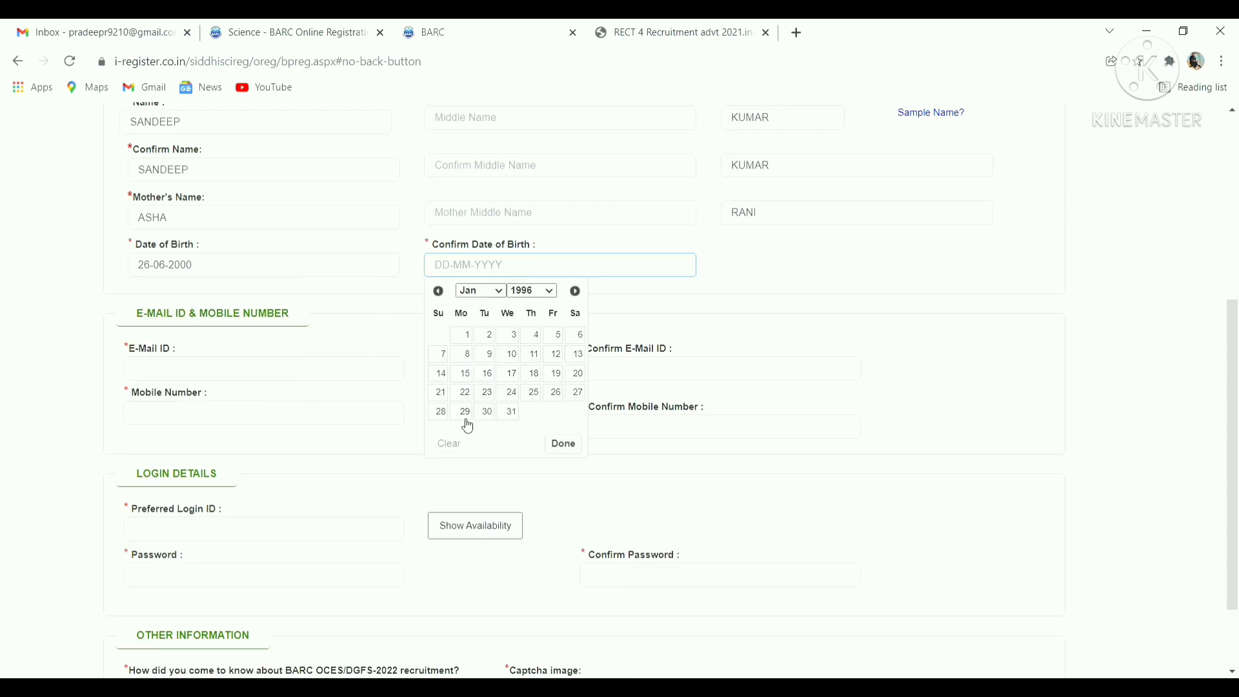
left_click(555, 392)
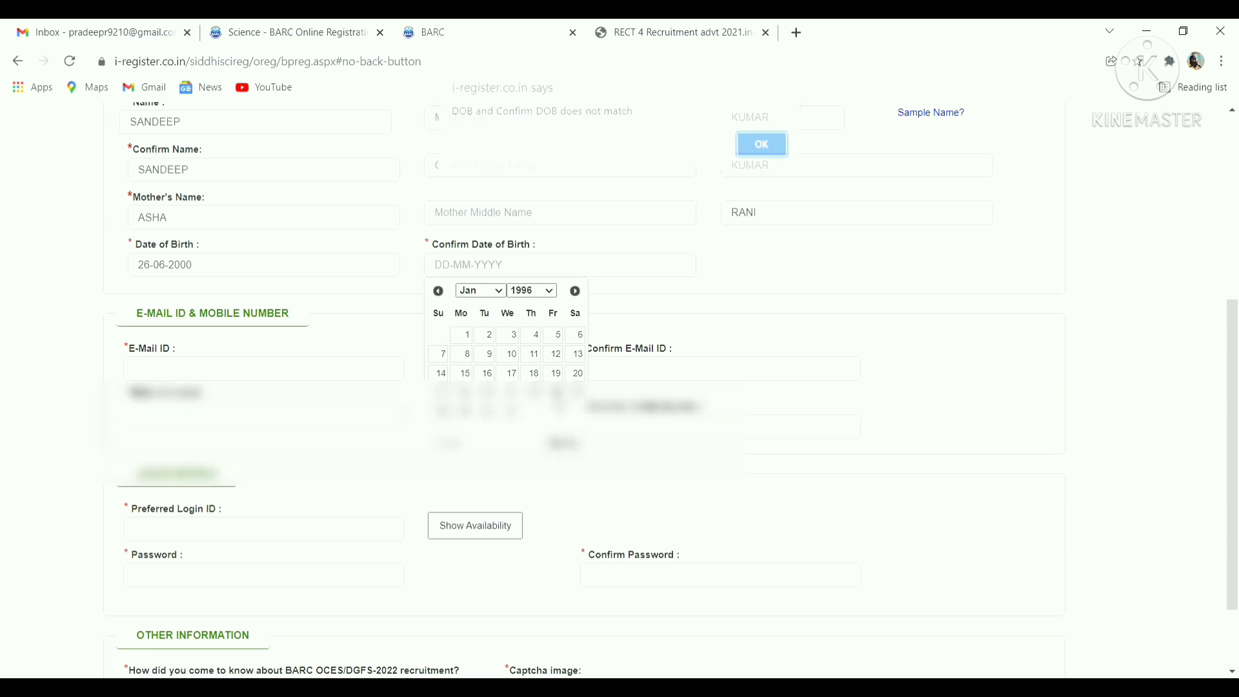
left_click(761, 153)
left_click(237, 371)
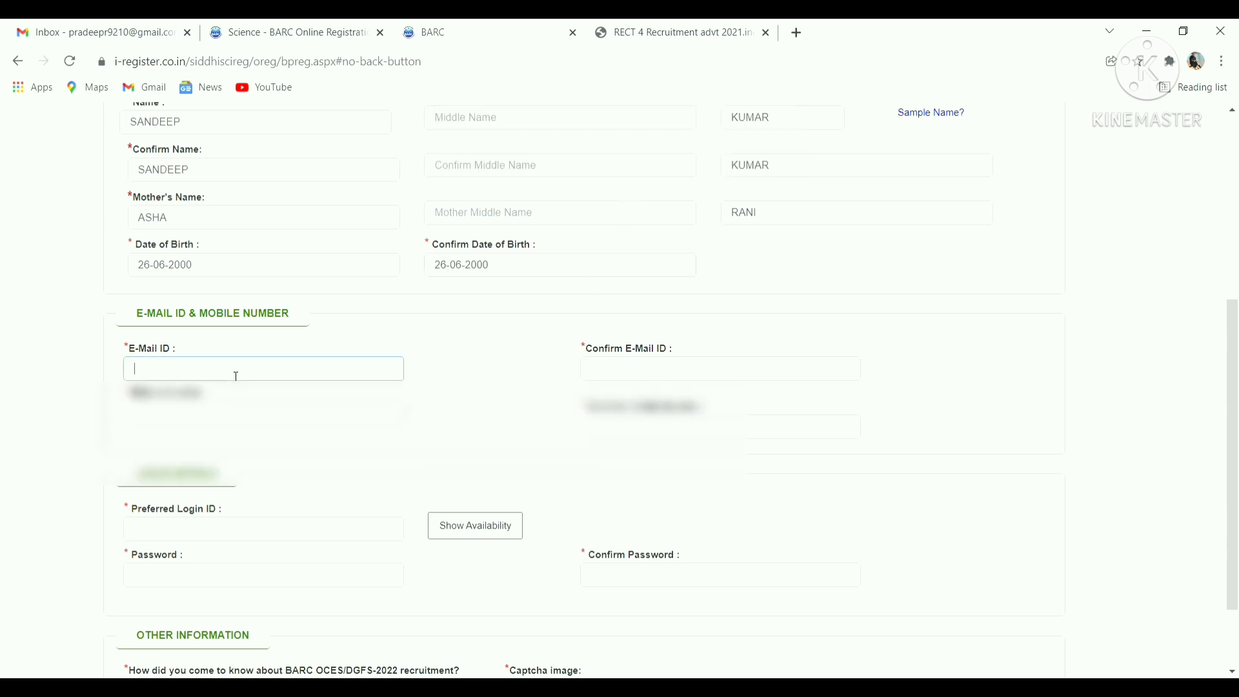
Fill the e-mail ID from autofill, then retype the mobile number and its confirmation
left_click(278, 408)
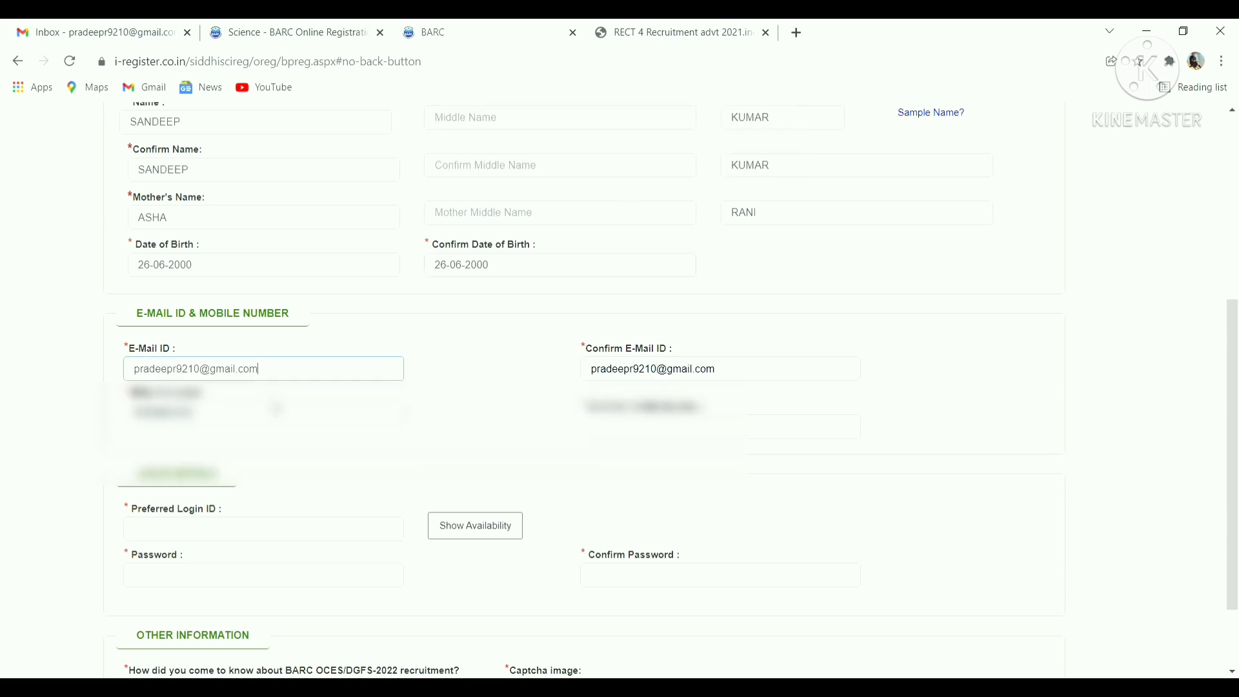
left_click_drag(253, 416, 105, 420)
key("BackSpace")
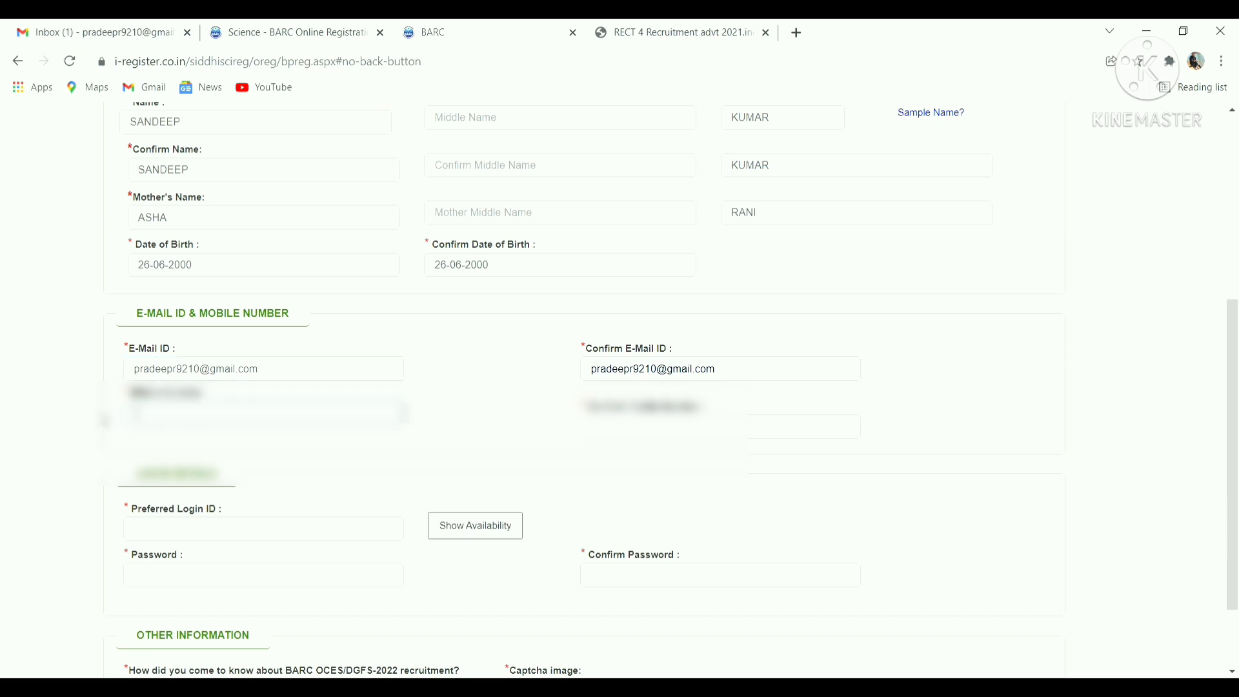
type("?????????")
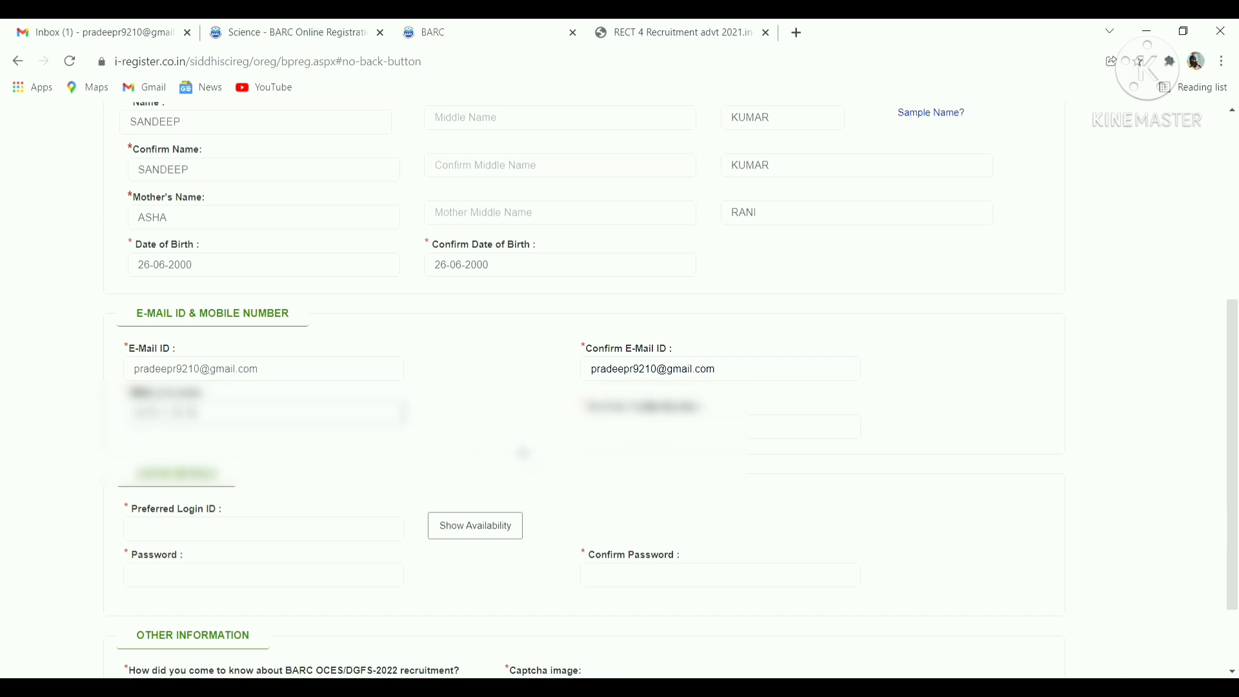
left_click(619, 429)
type("????????")
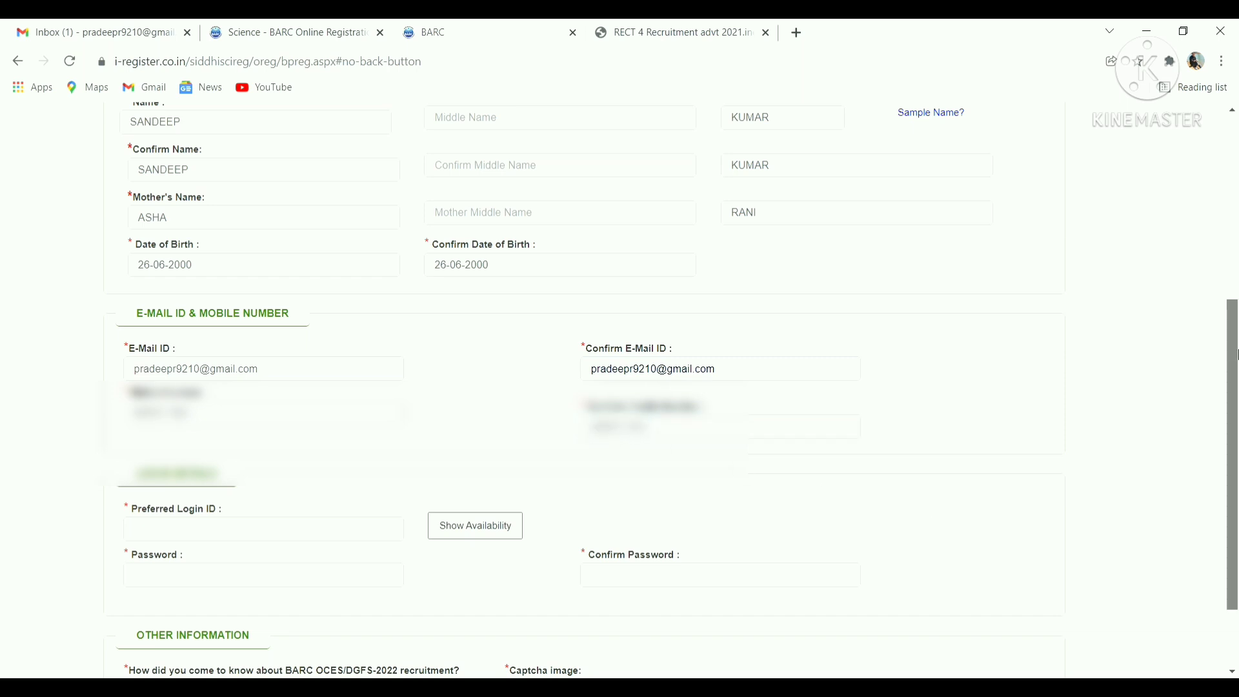
scroll(1238, 477, "down", 2)
left_click(272, 436)
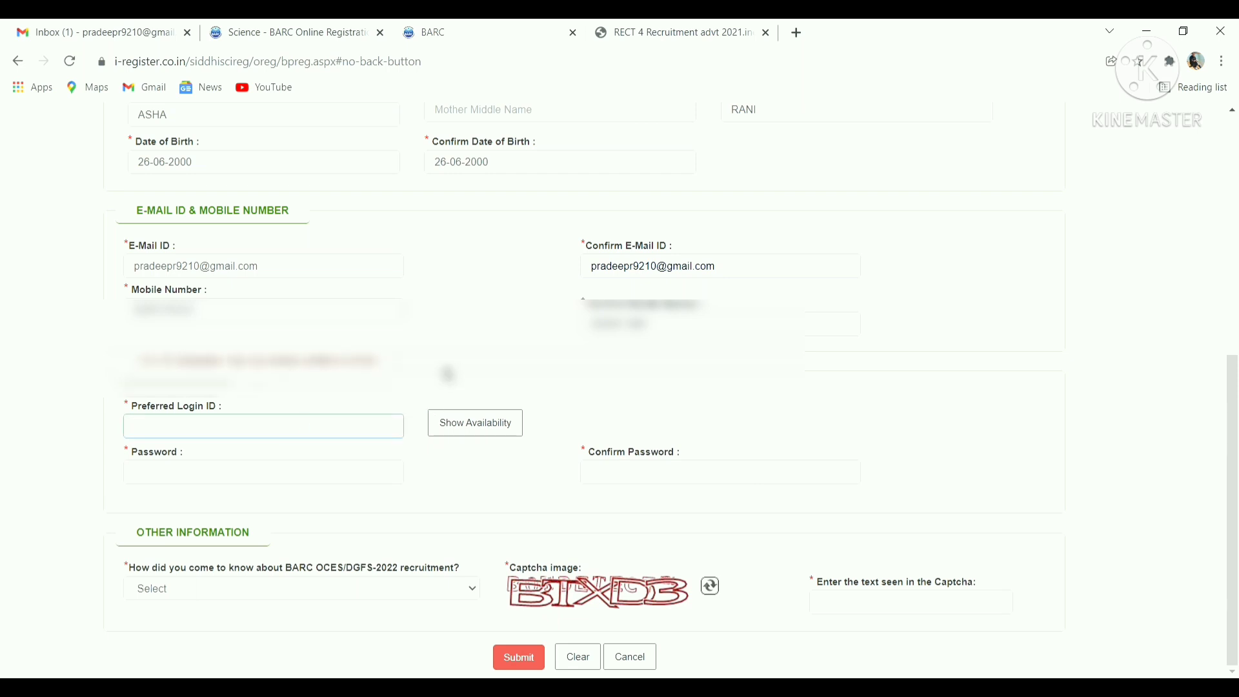
Enter a preferred login ID and set the account password with its confirmation
left_click(448, 374)
left_click(315, 433)
type("SKE022")
left_click(219, 481)
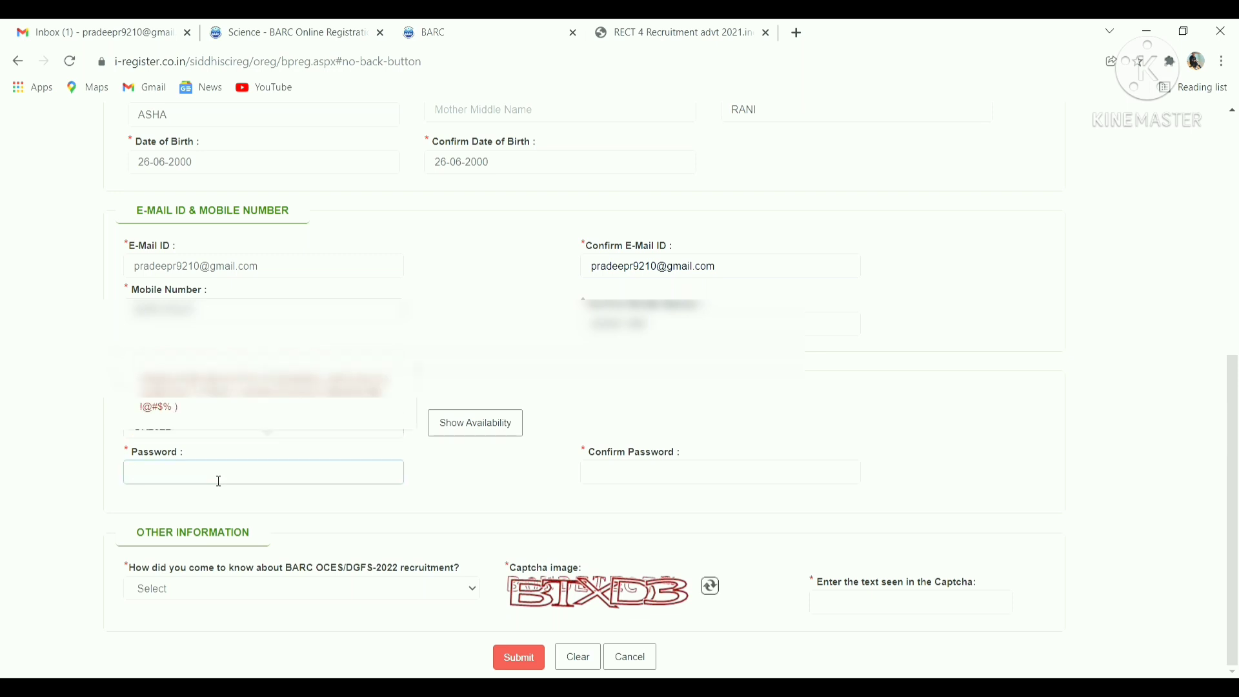
type("••")
left_click(620, 479)
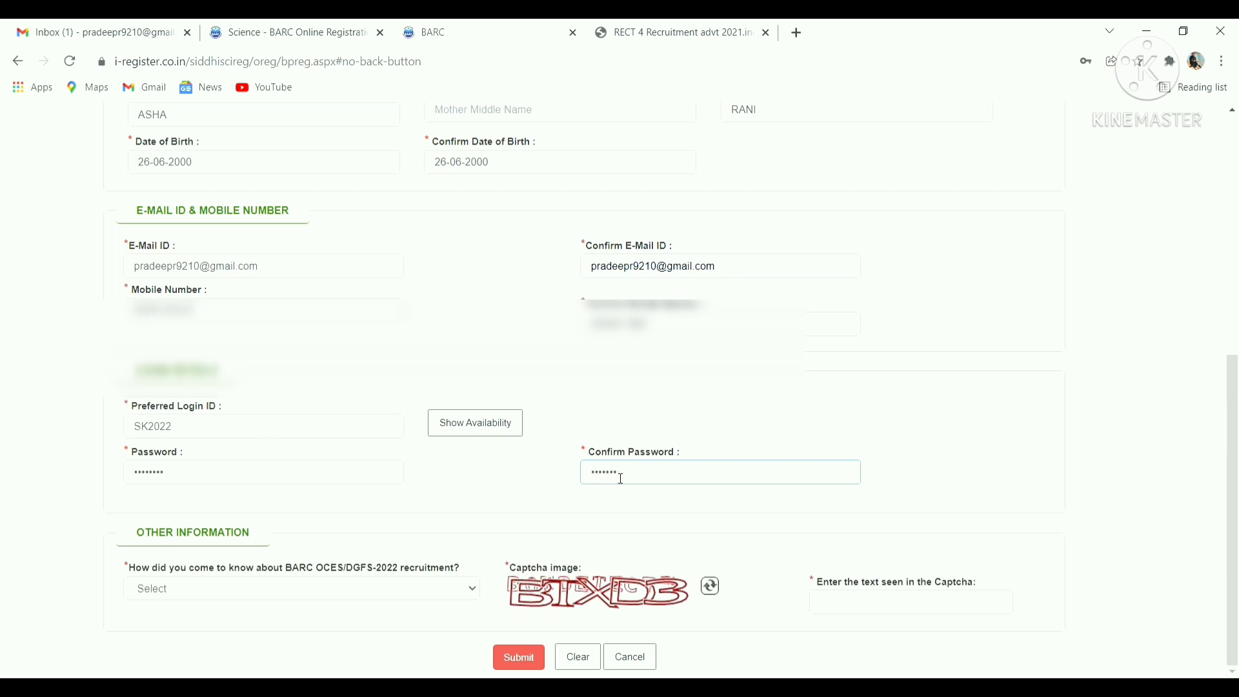
left_click(896, 503)
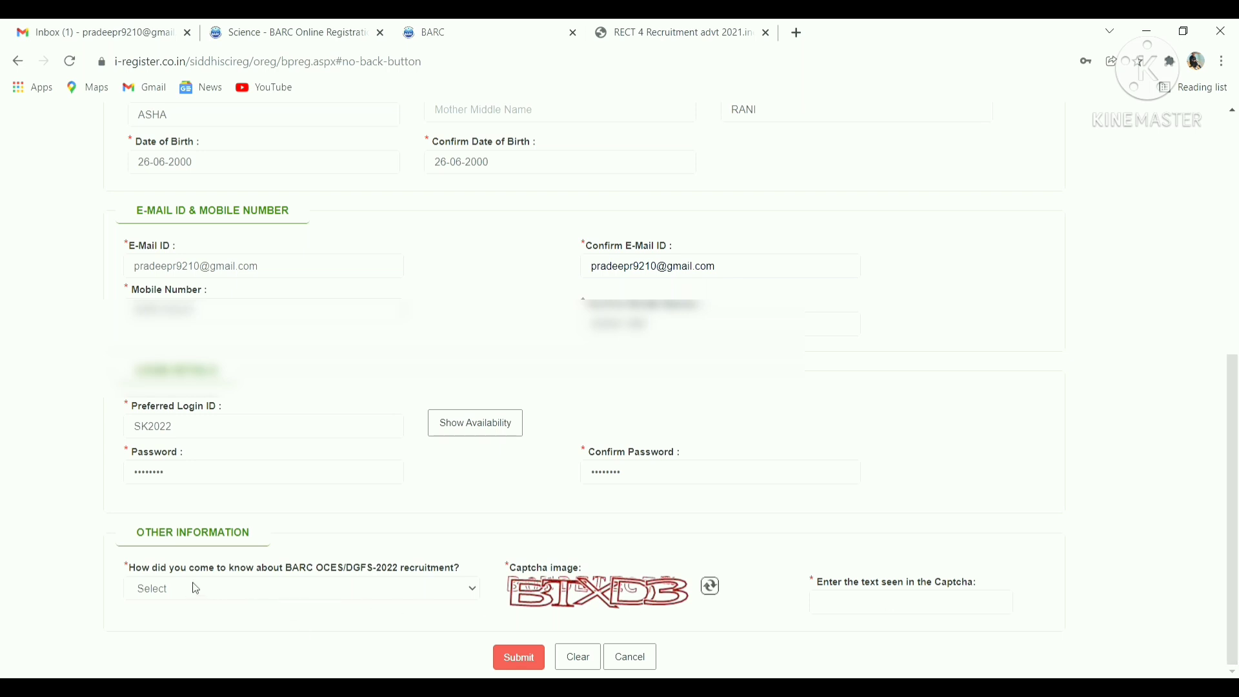
Choose 'Other means (like internet search)' as the referral source, enter the captcha, and submit
left_click(396, 599)
left_click(387, 535)
left_click(839, 605)
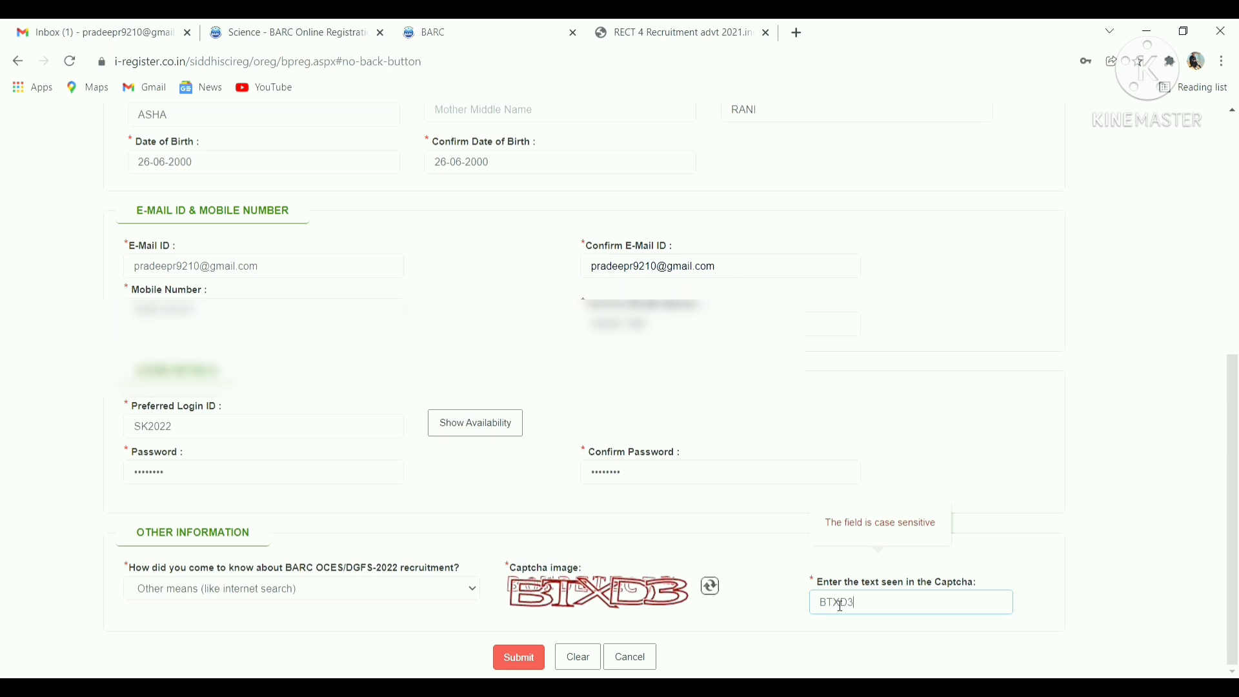
left_click(517, 657)
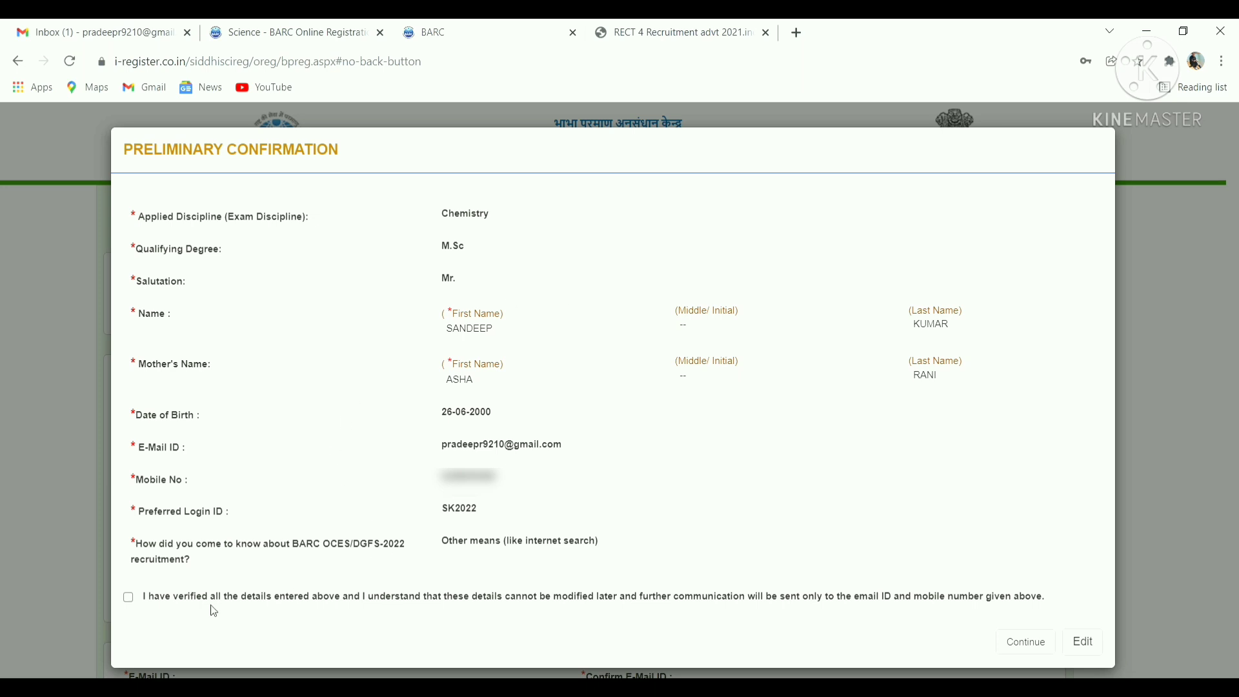
Declare the details verified, confirm the preliminary registration, and choose activation through OTP
left_click(130, 600)
left_click(1045, 657)
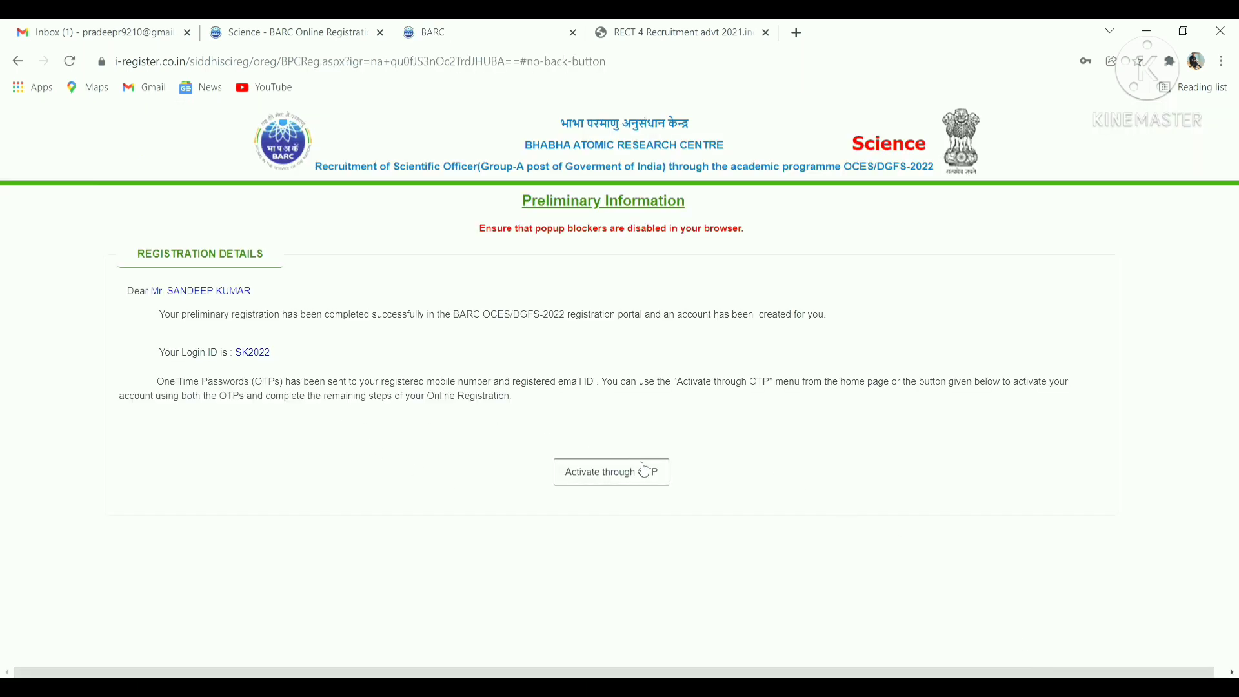
left_click(646, 485)
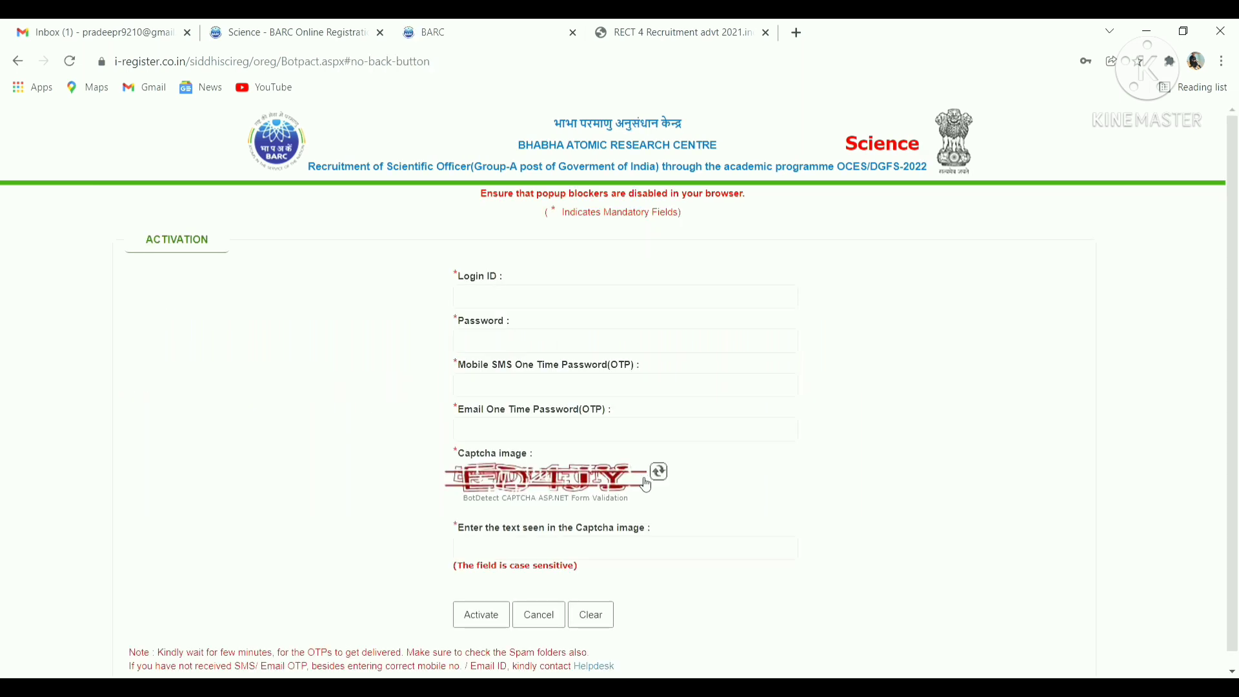
Enter the login ID, password, mobile and e-mail OTPs and captcha, then activate the account
left_click(553, 308)
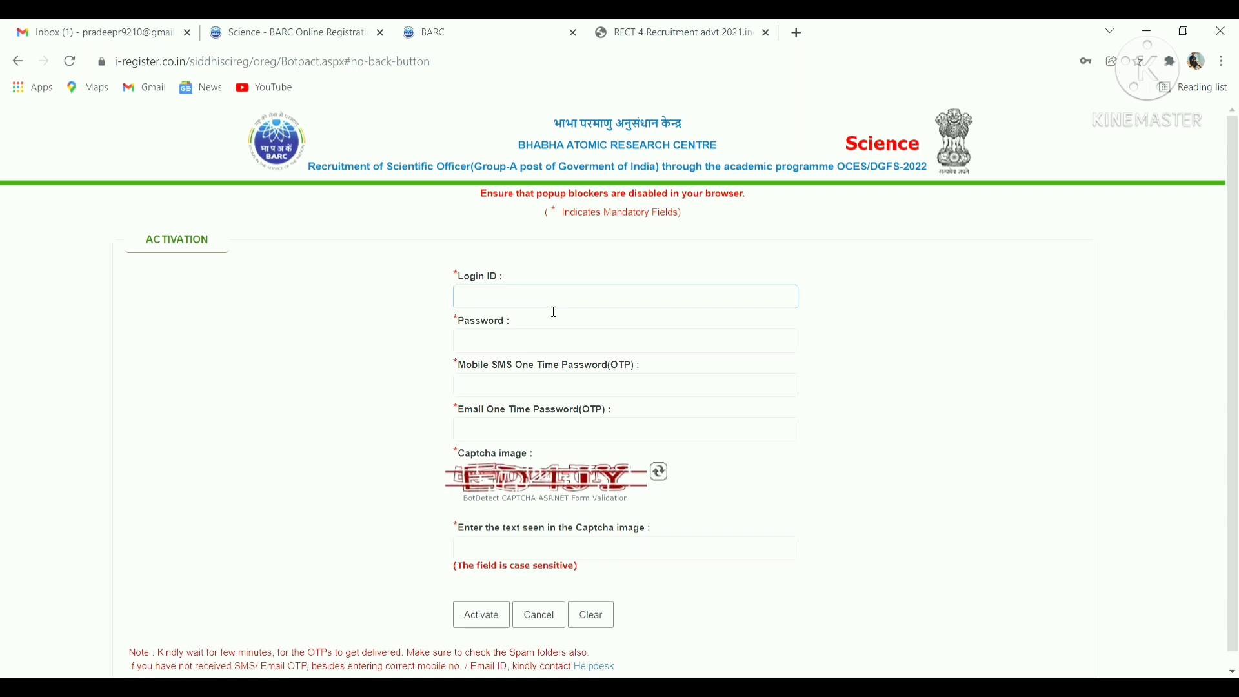
type("SK2022")
left_click(507, 348)
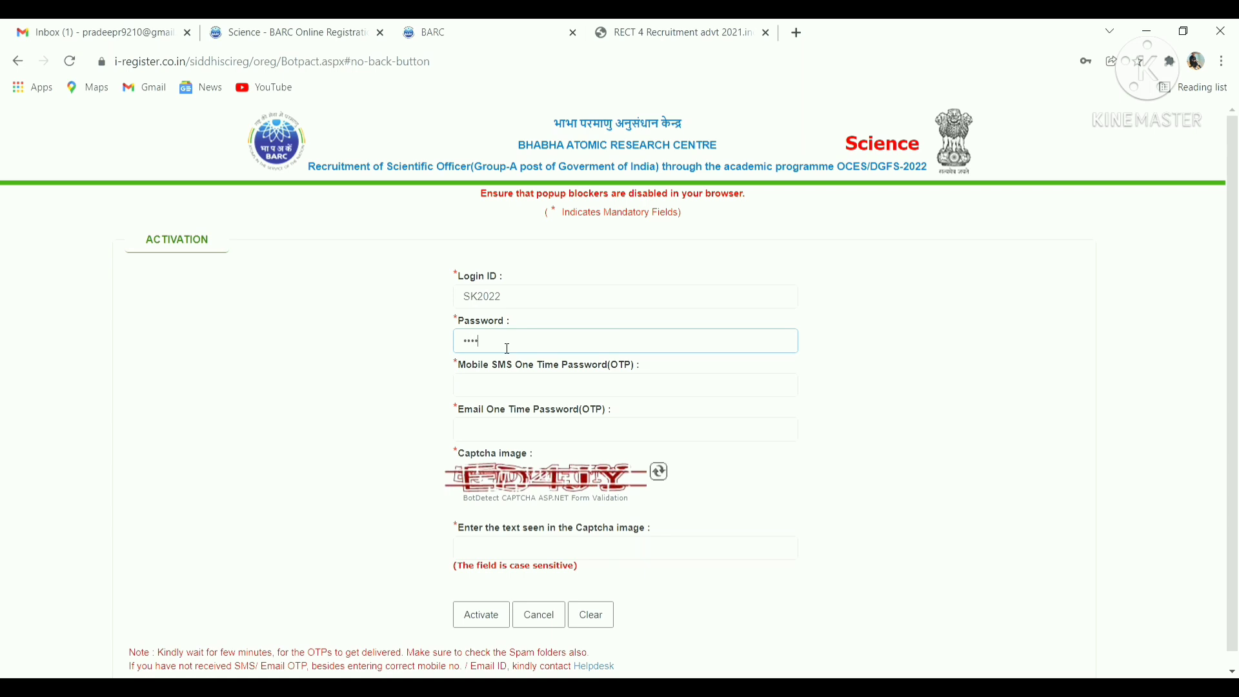
left_click(544, 398)
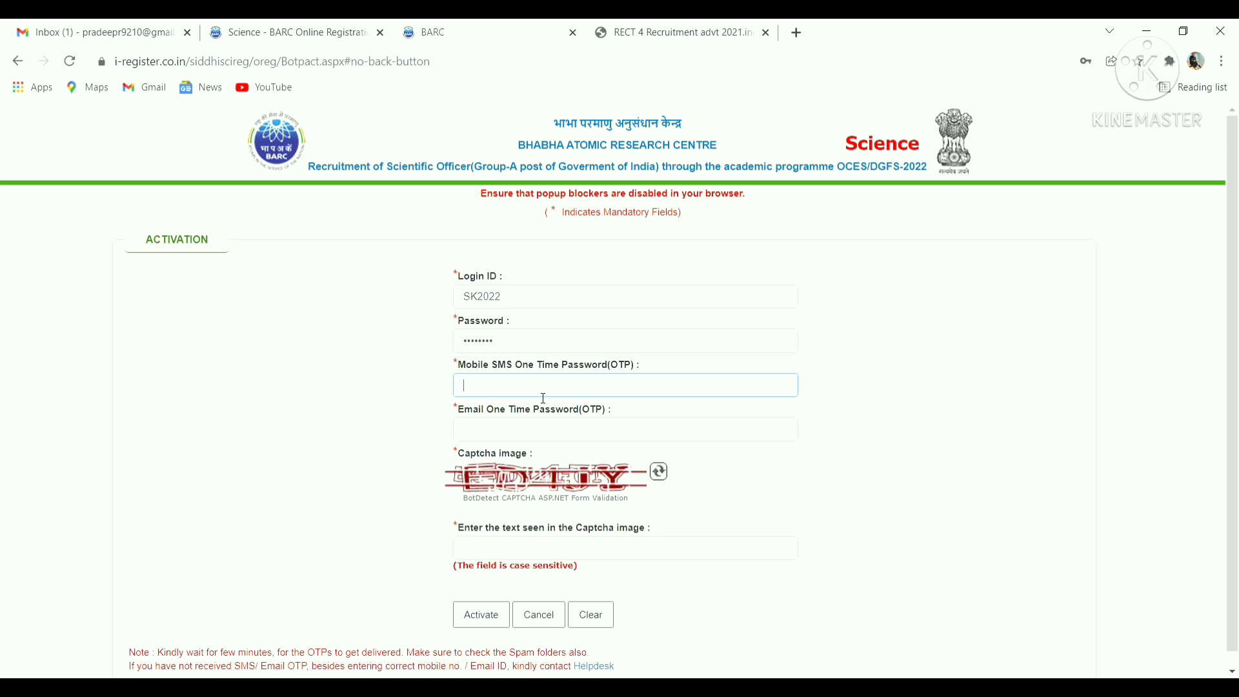
left_click(531, 437)
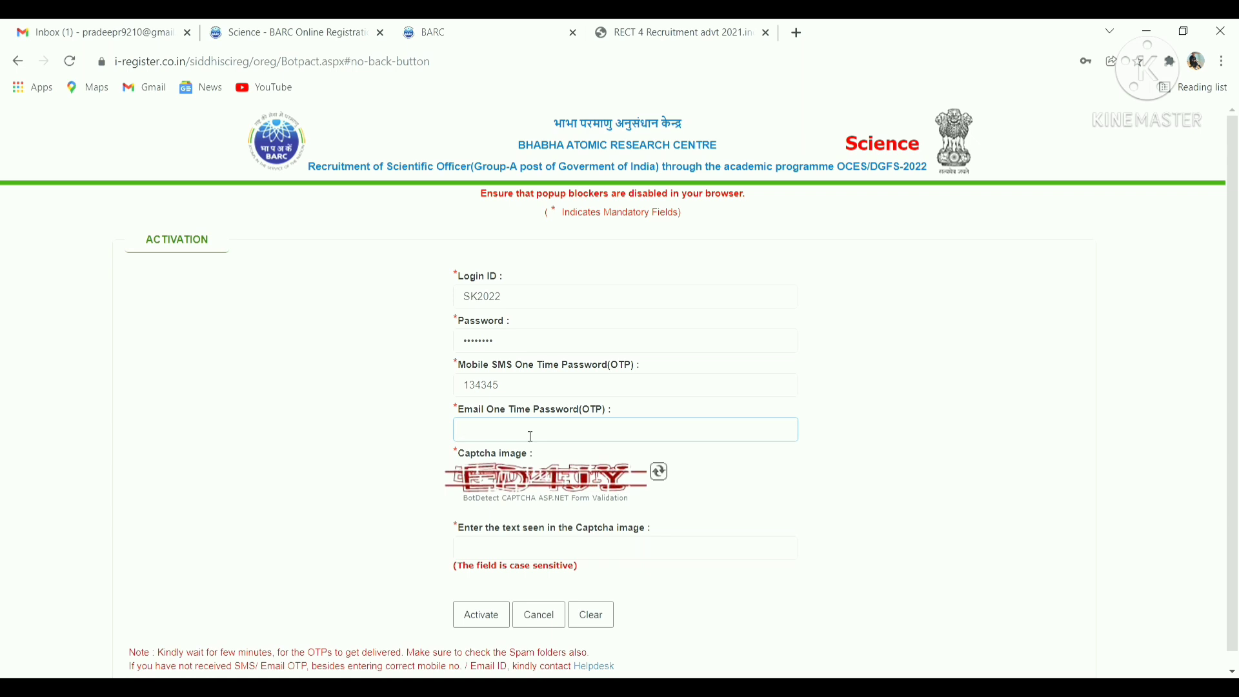
left_click(539, 552)
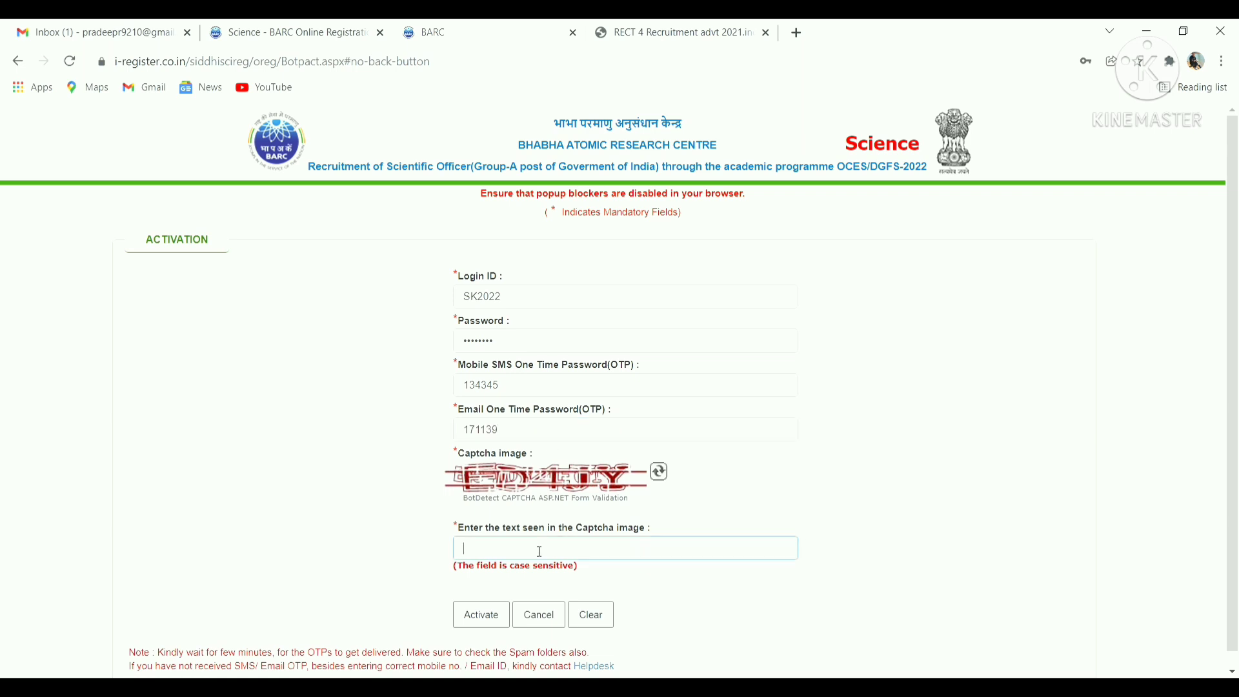
type("ED4JY")
left_click(479, 616)
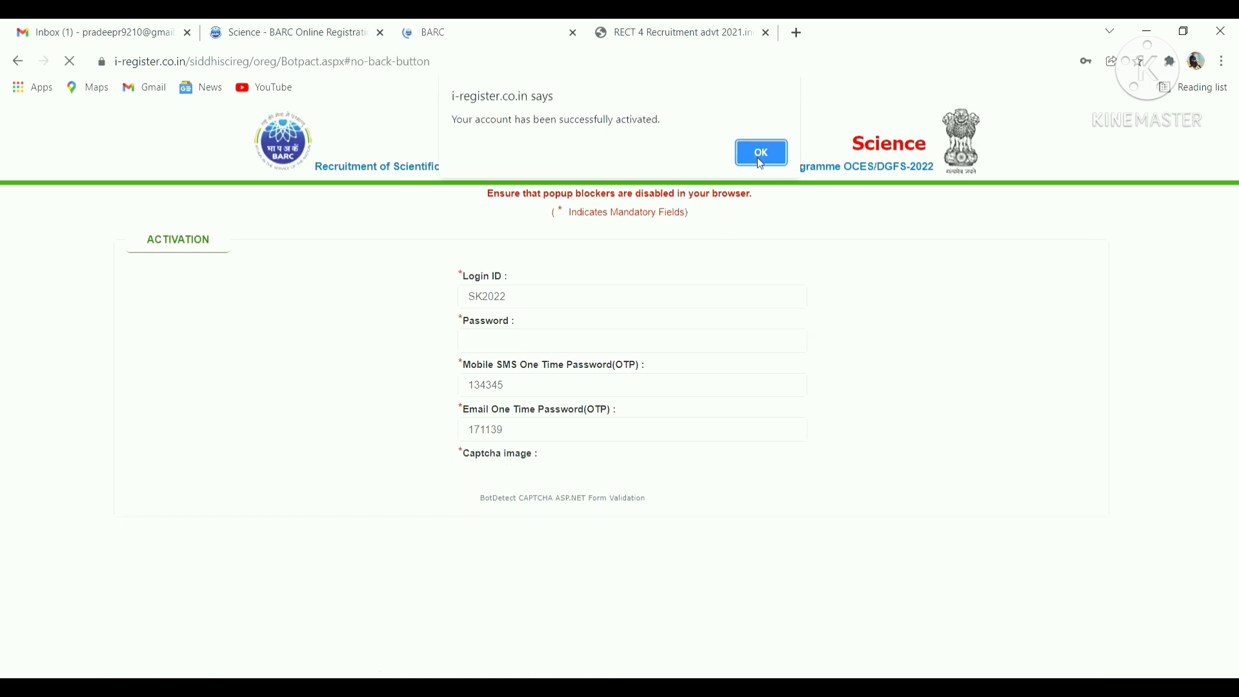
left_click(760, 153)
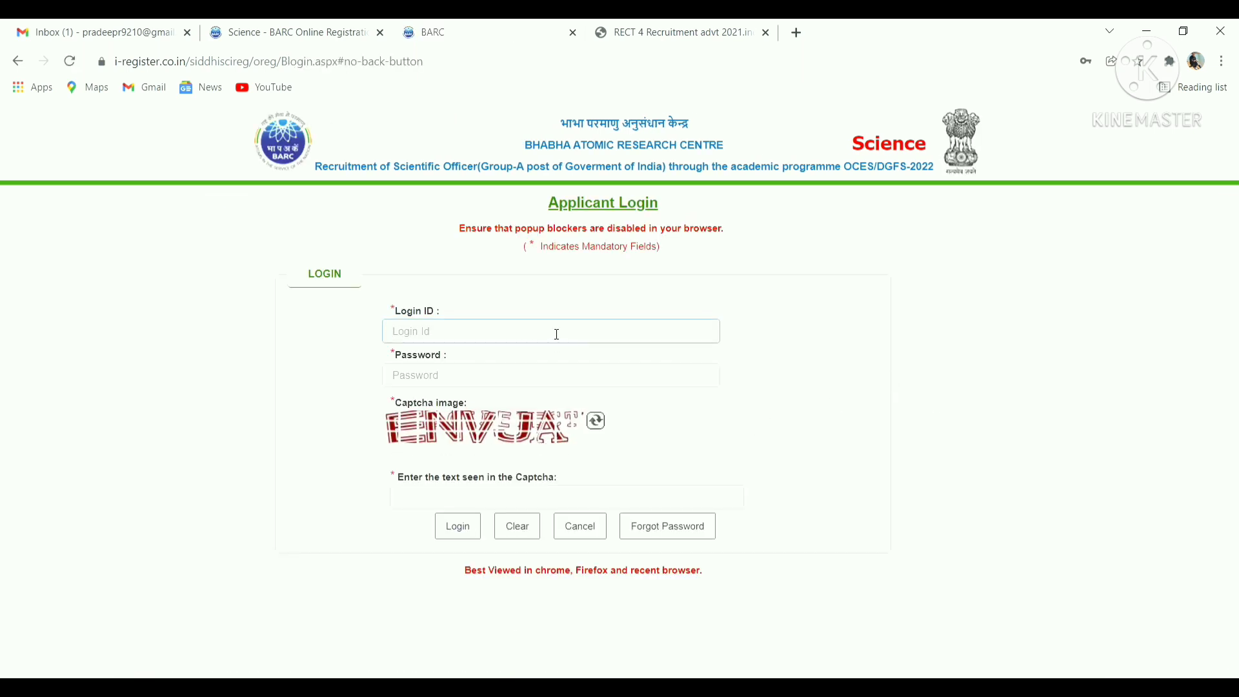
Sign in on Applicant Login with the login ID, password and captcha text
type("SK2022")
left_click(455, 383)
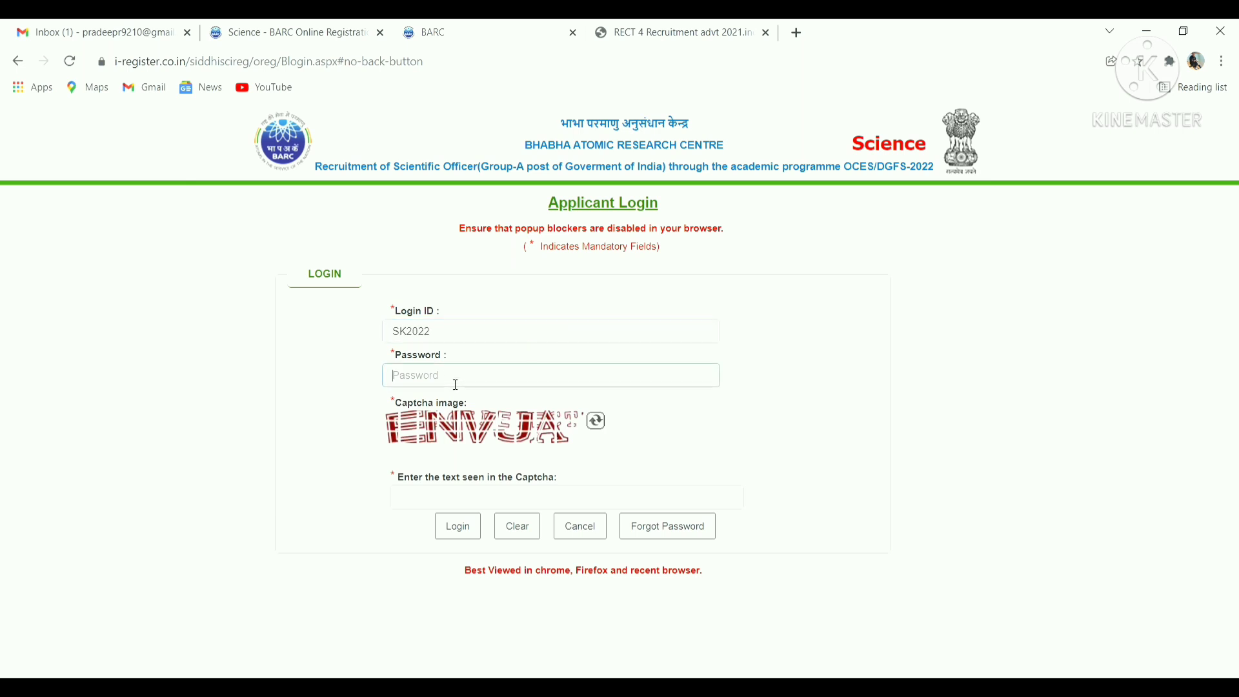
type("•")
left_click(469, 508)
type("ENVJA")
left_click(470, 539)
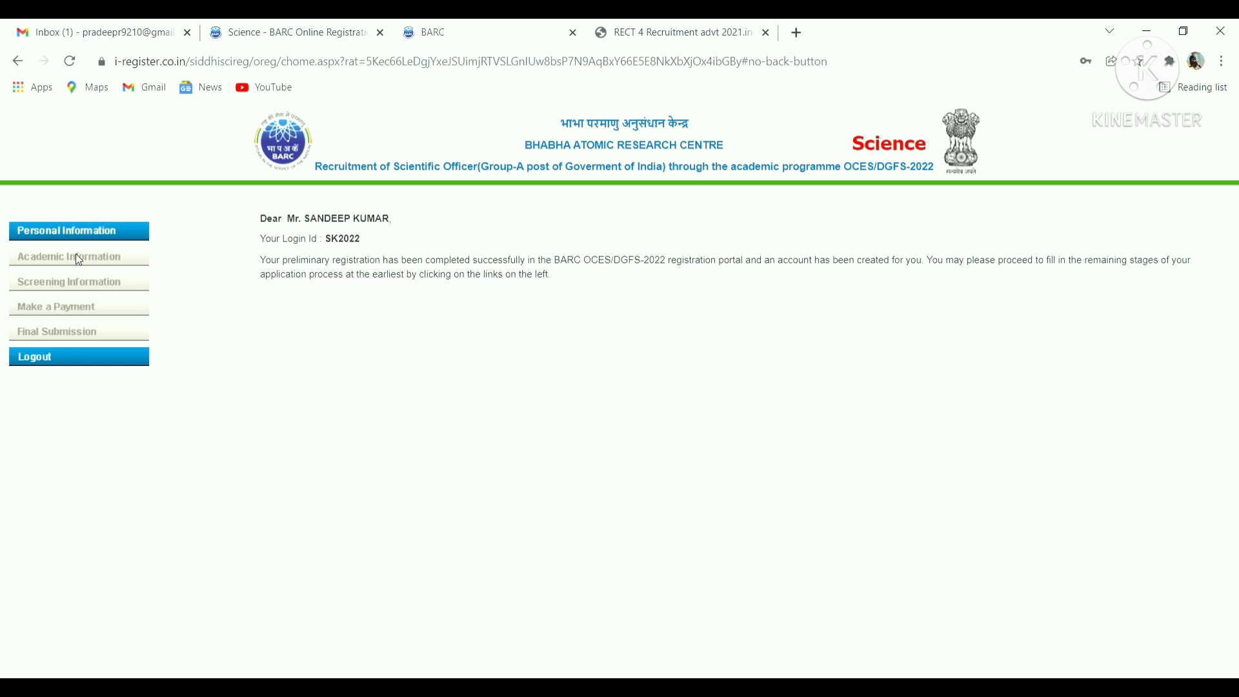
Enter the Aadhar number, the name as per Aadhar, and the father's first and last names
left_click(93, 233)
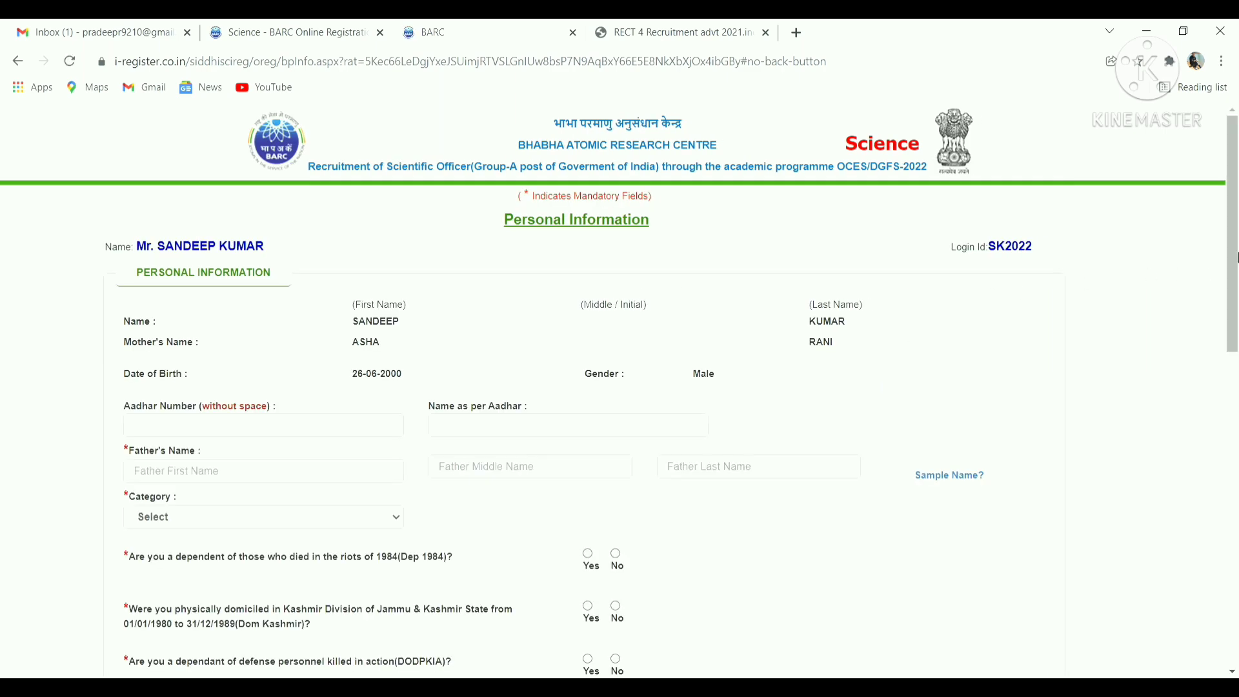
left_click_drag(1235, 257, 1235, 329)
left_click(247, 259)
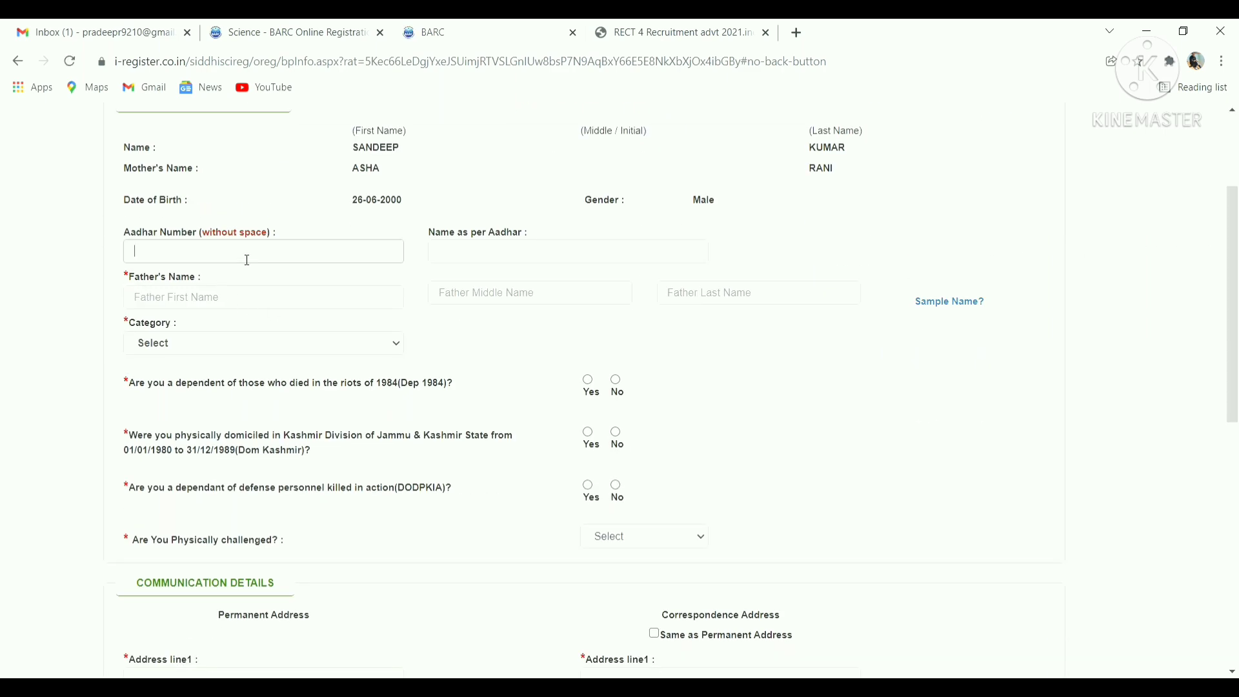
left_click(494, 253)
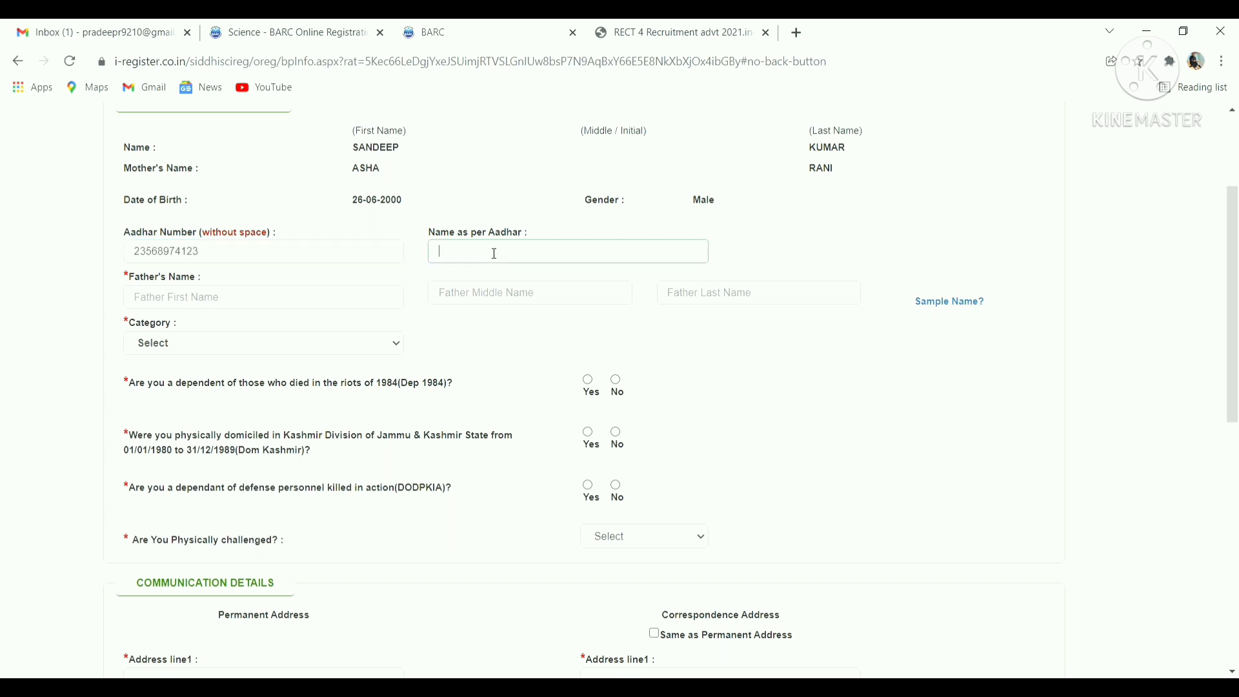
left_click(261, 304)
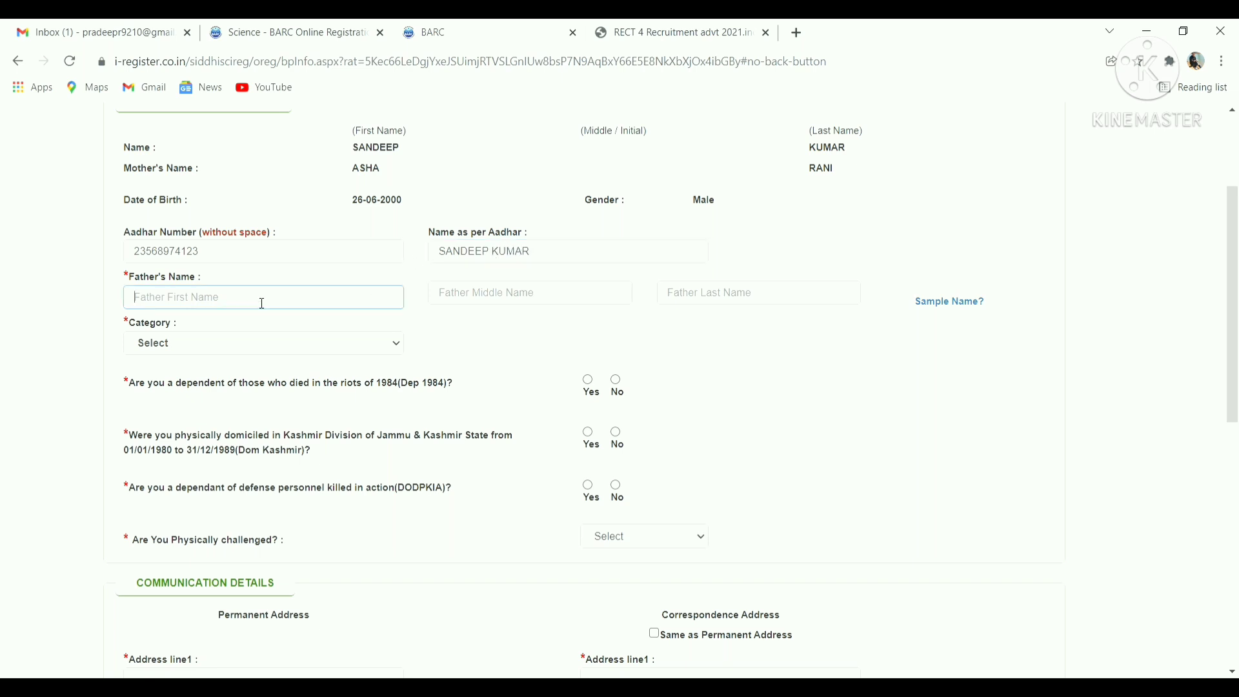
left_click(769, 292)
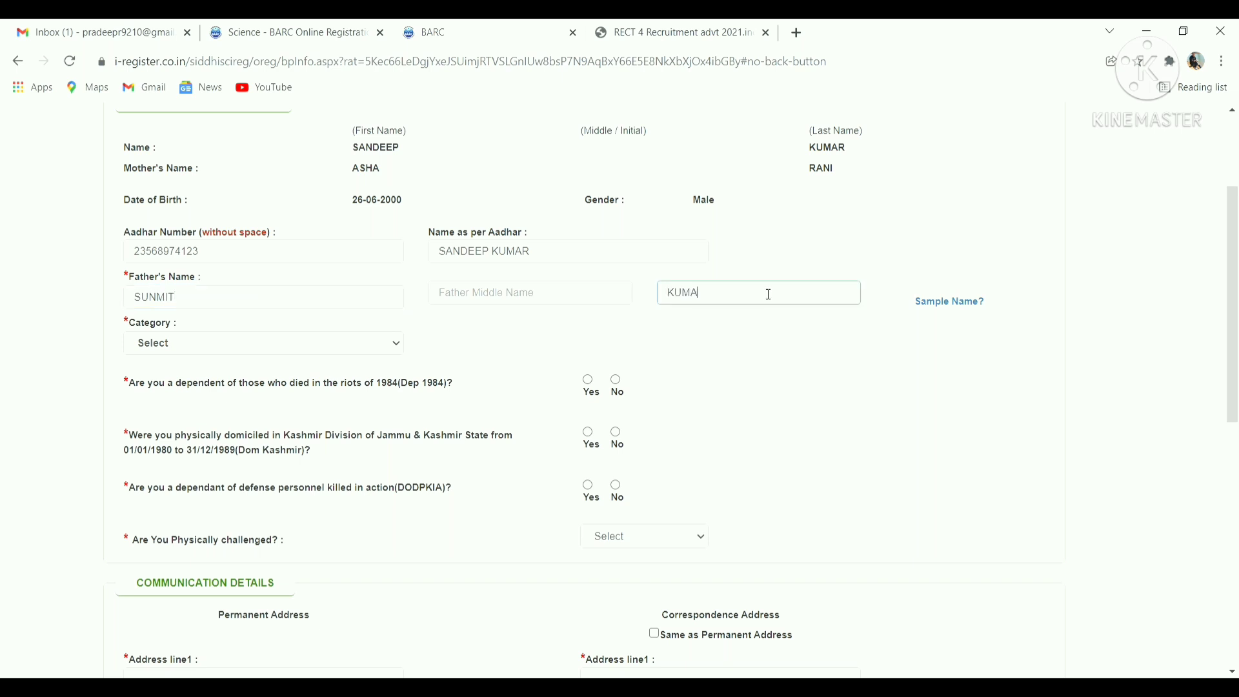
Set category to GEN and answer No to the 1984 riots, Kashmir domicile, DODPKIA and physically challenged questions
left_click(349, 346)
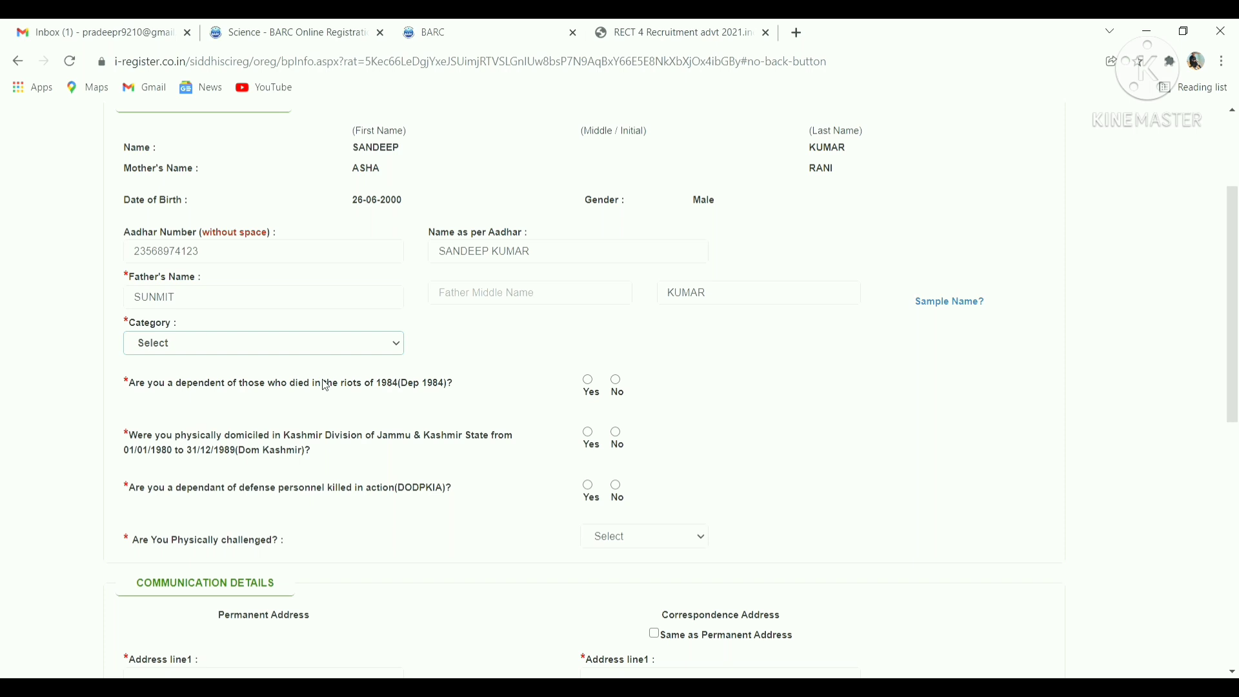
key("Down")
left_click_drag(1237, 254, 1237, 333)
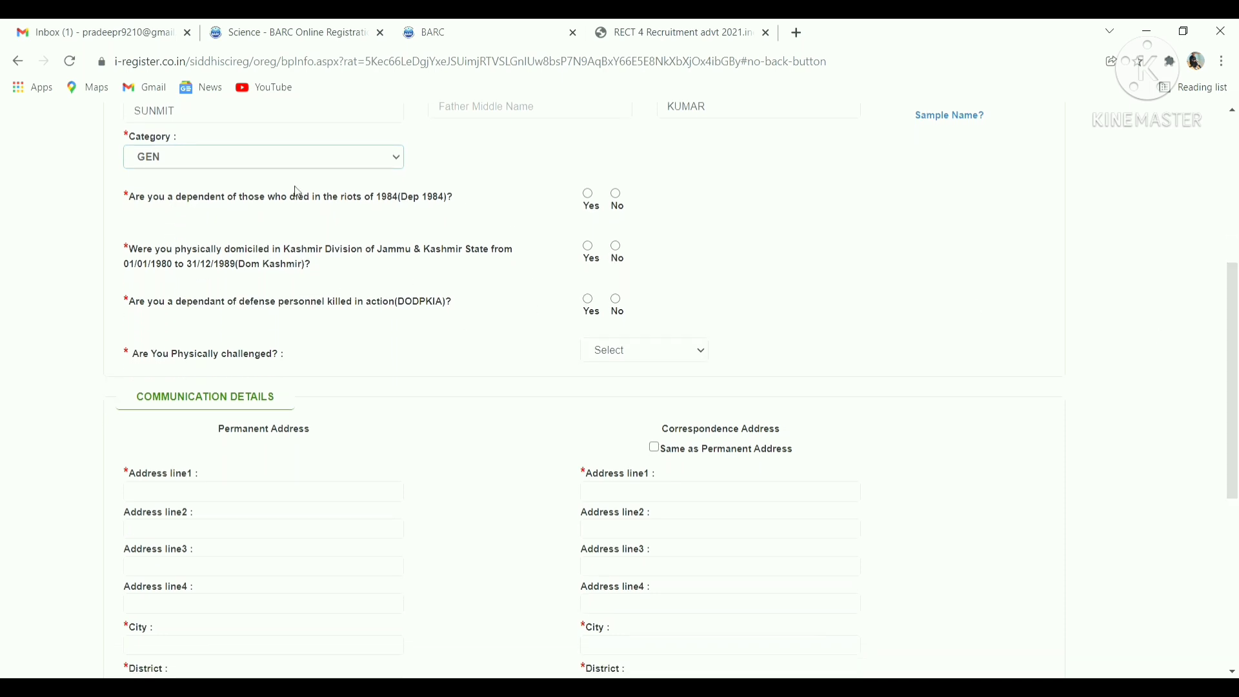
left_click(616, 194)
left_click(616, 246)
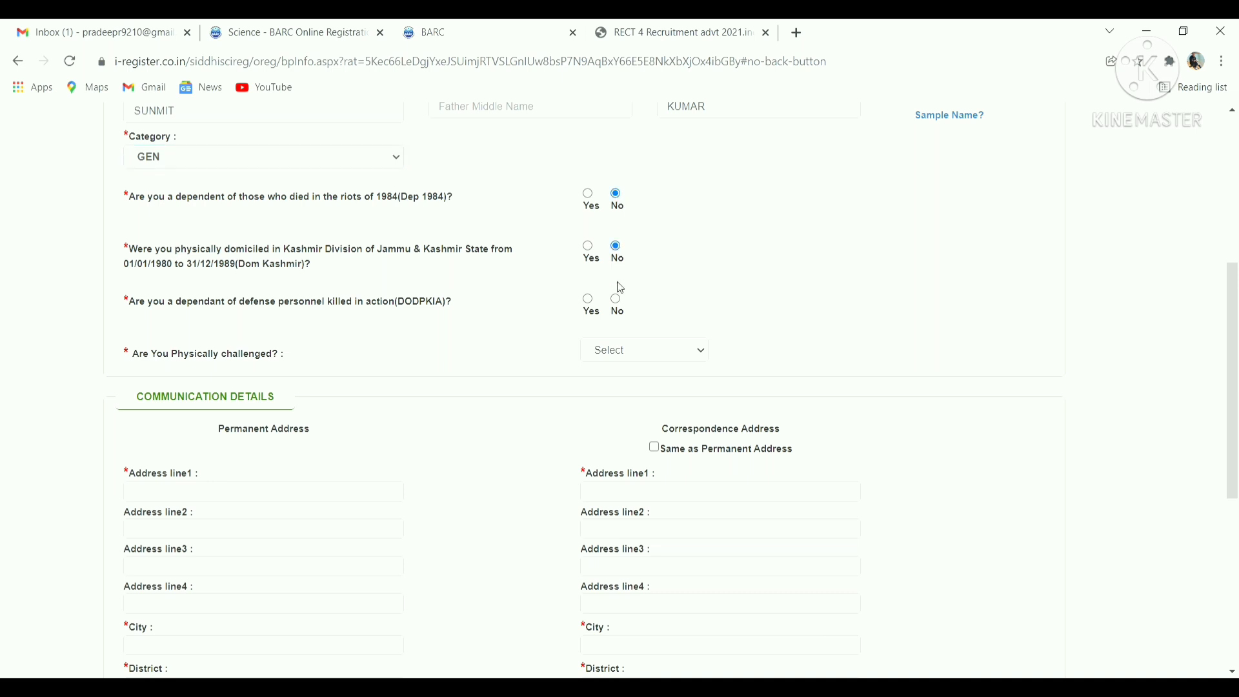
left_click(617, 300)
left_click(658, 352)
key("n")
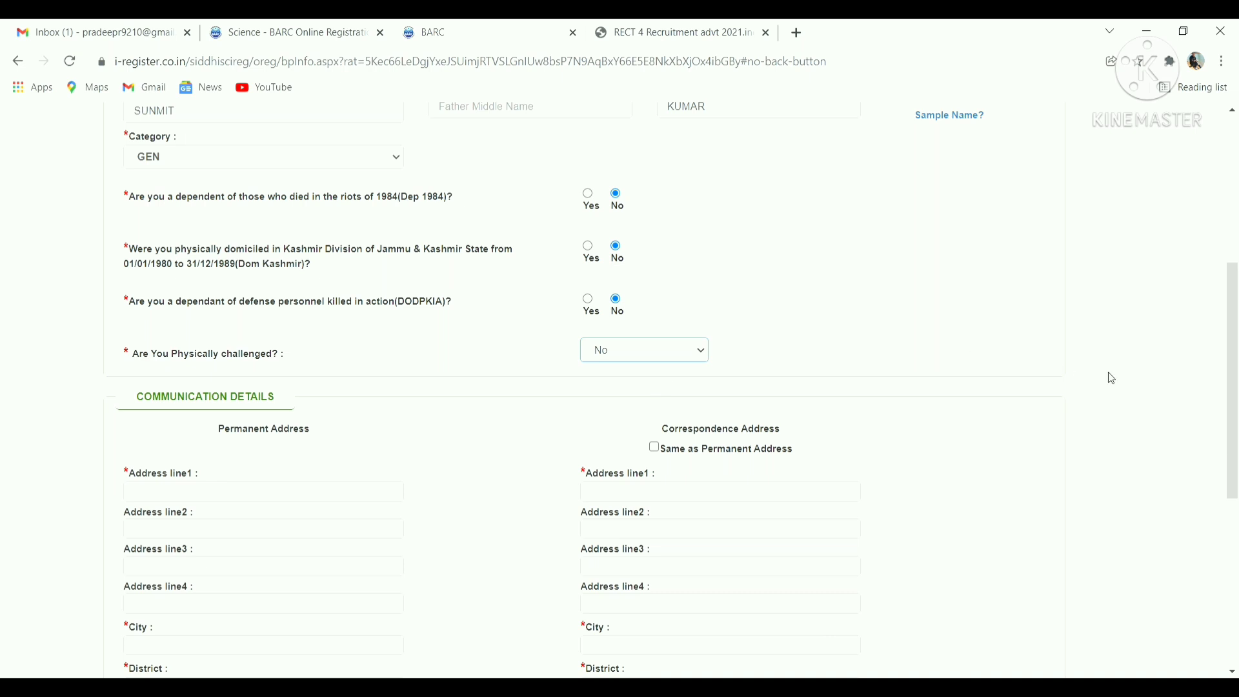
scroll(477, 397, "down", 4)
Start the first permanent address line and keep Same as Permanent Address ticked for correspondence
left_click(272, 220)
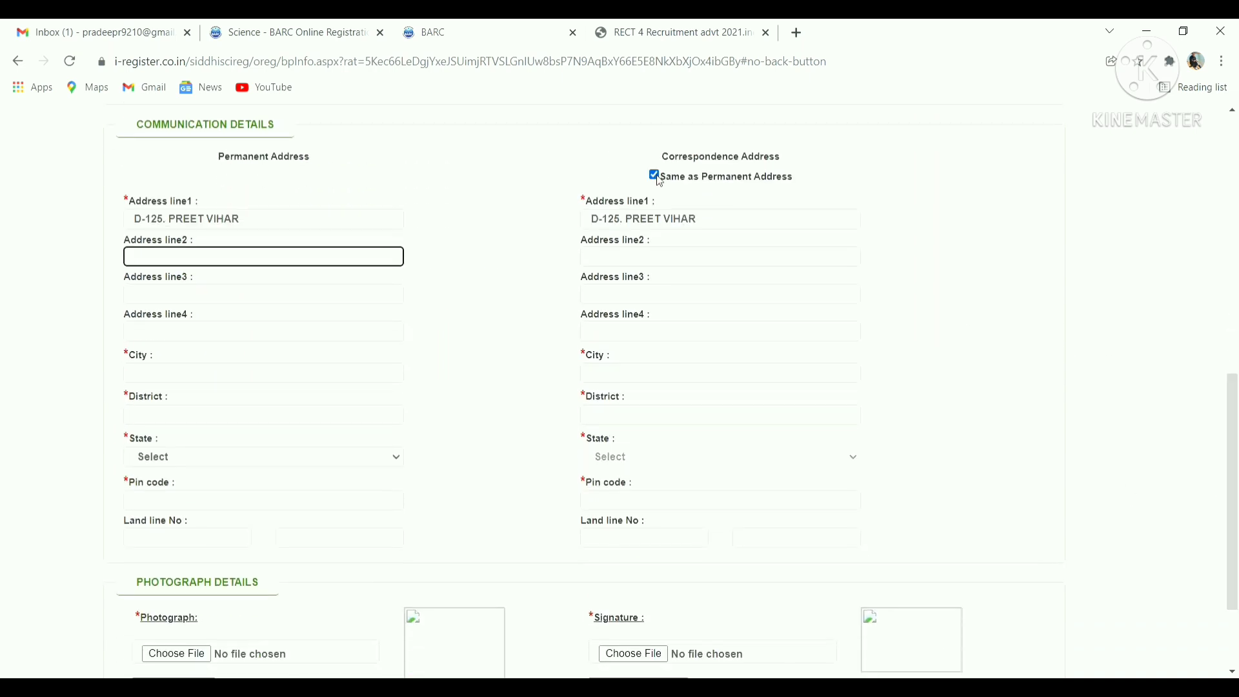
left_click(656, 175)
left_click(309, 222)
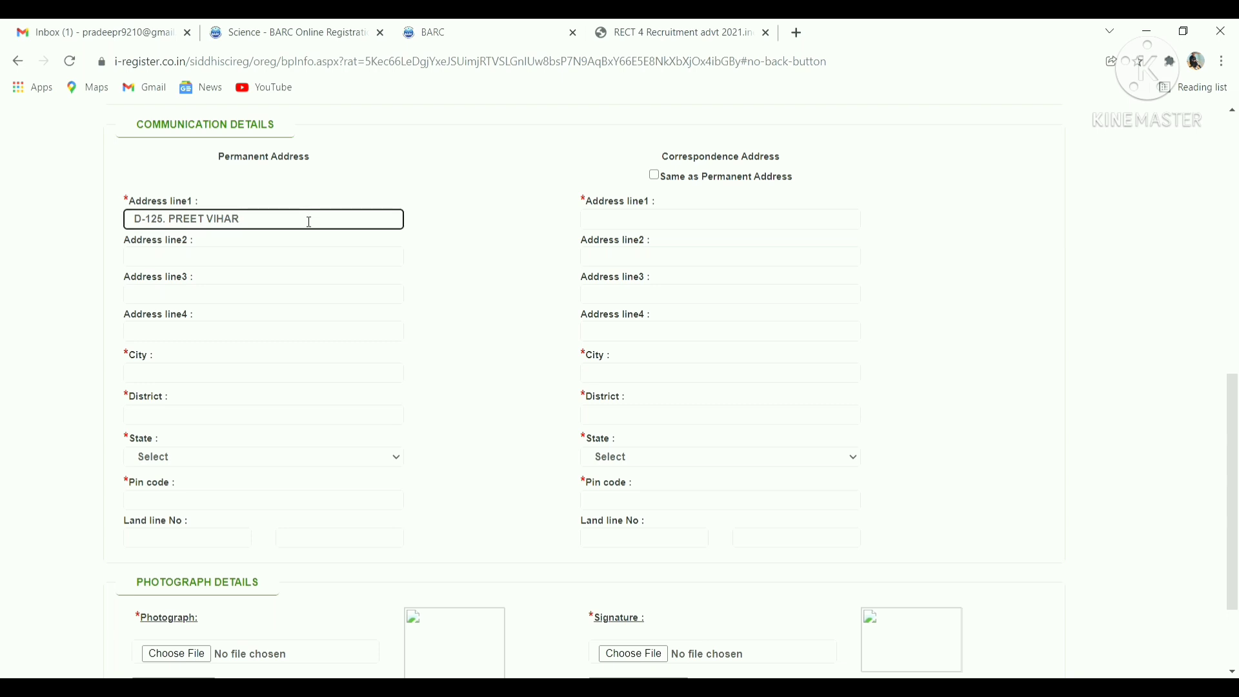
left_click(655, 177)
Fill in the city and district as DELHI, choose the state, enter the pin code, and pick a photograph
left_click(198, 375)
type("DELHI")
left_click(256, 424)
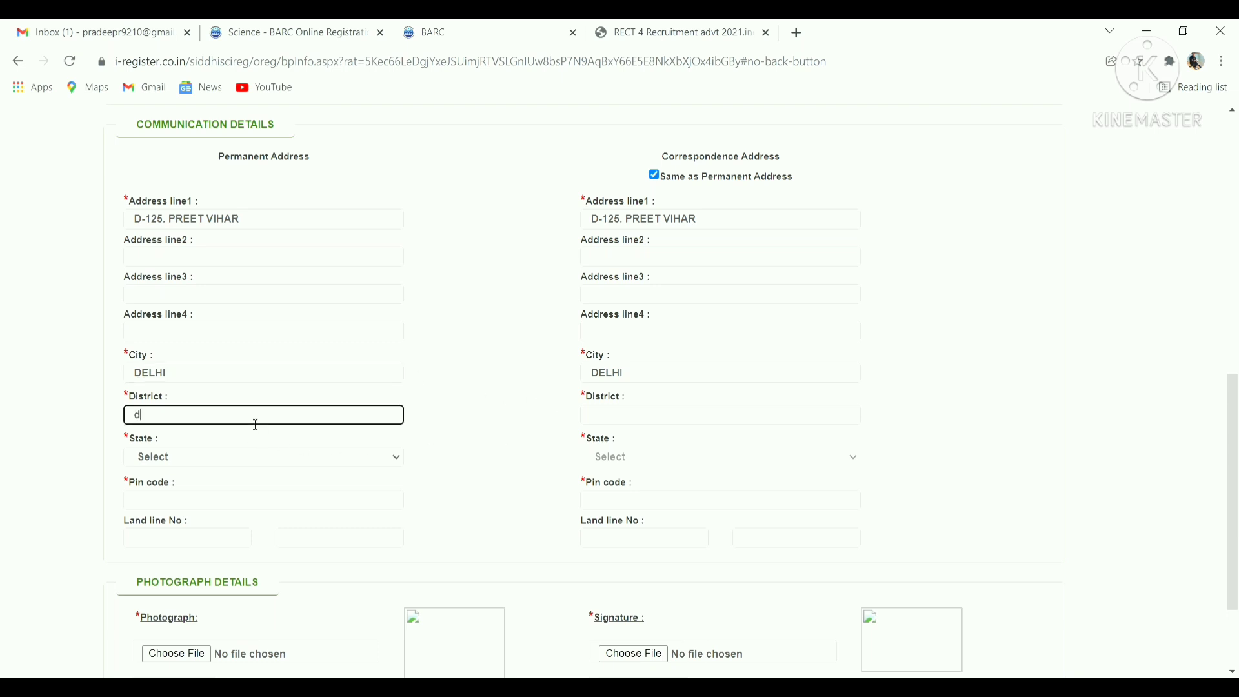
type("delhi")
left_click(206, 468)
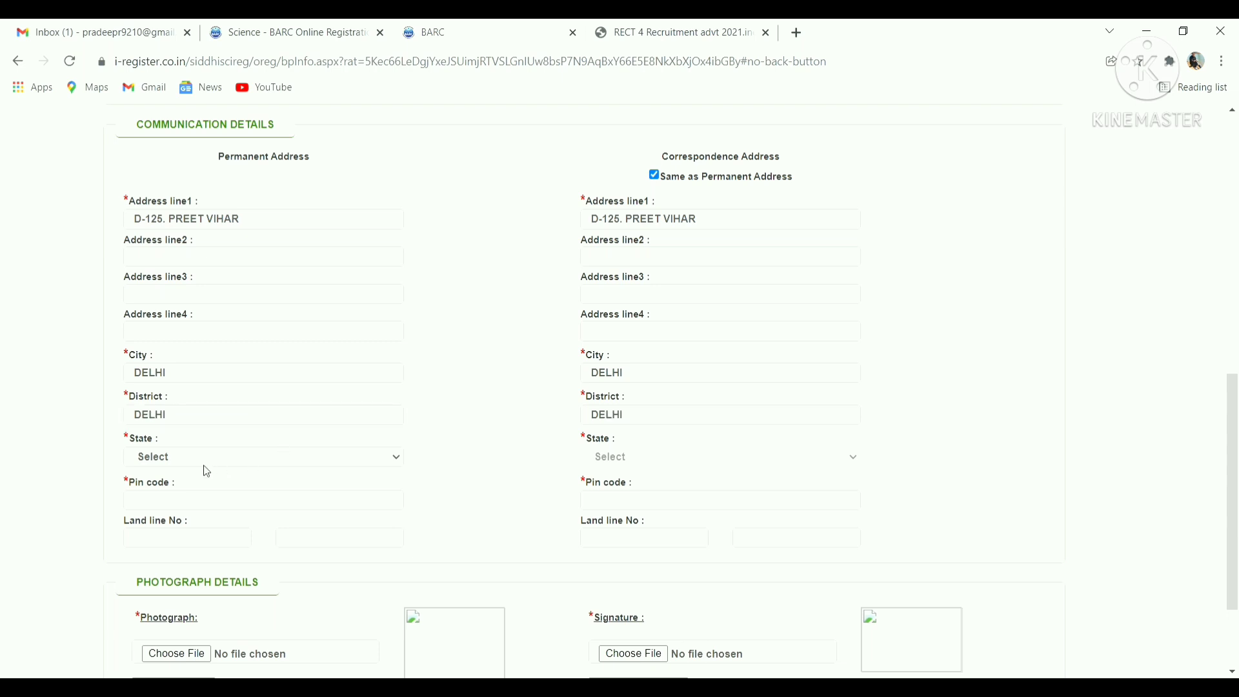
left_click(278, 320)
left_click(190, 507)
type("11")
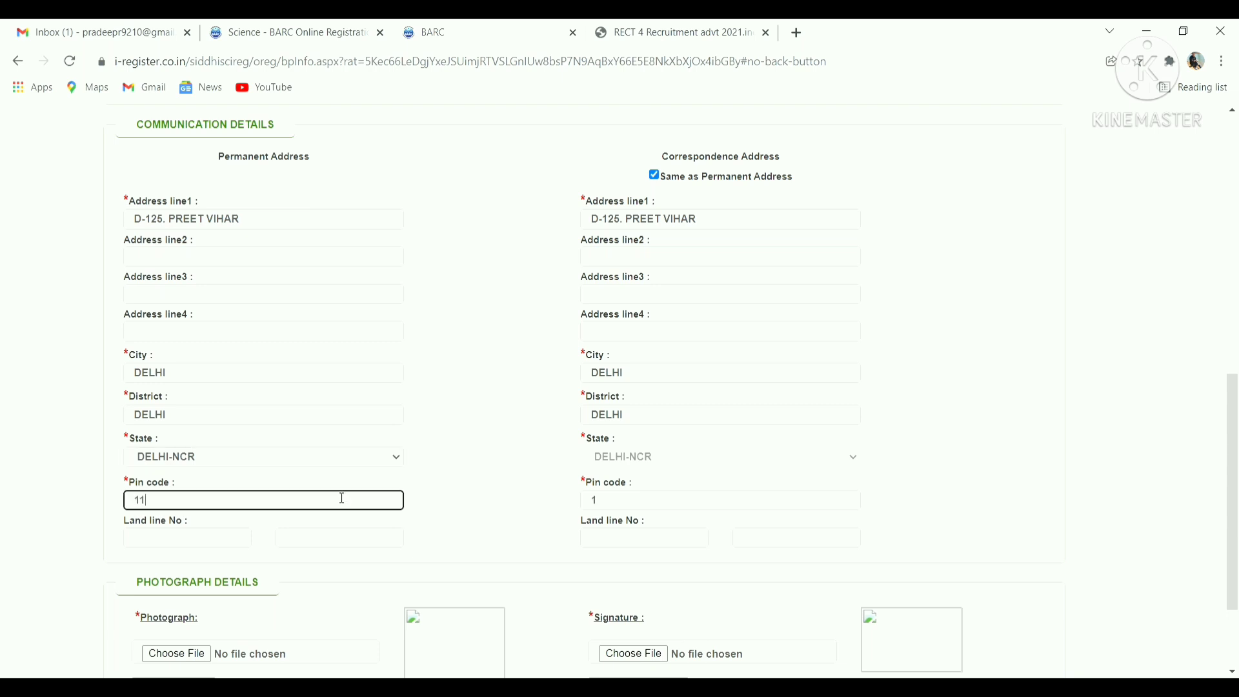
type("01235")
left_click(1041, 512)
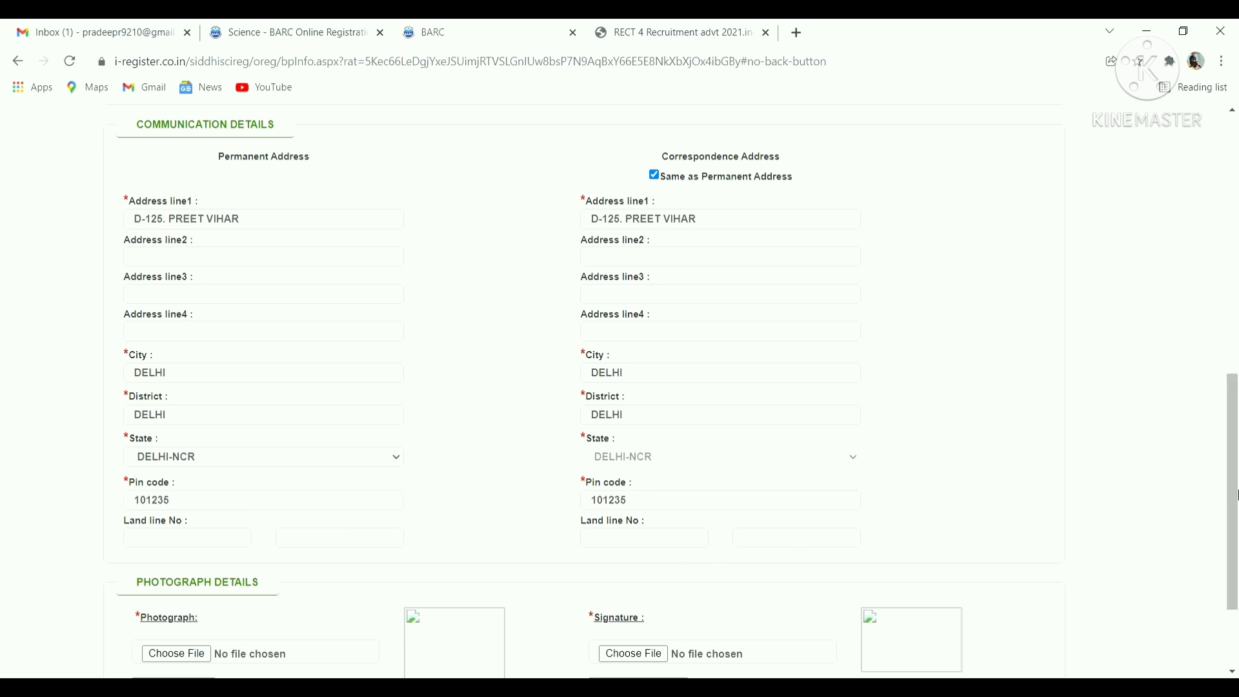
scroll(622, 575, "down", 2)
left_click(155, 518)
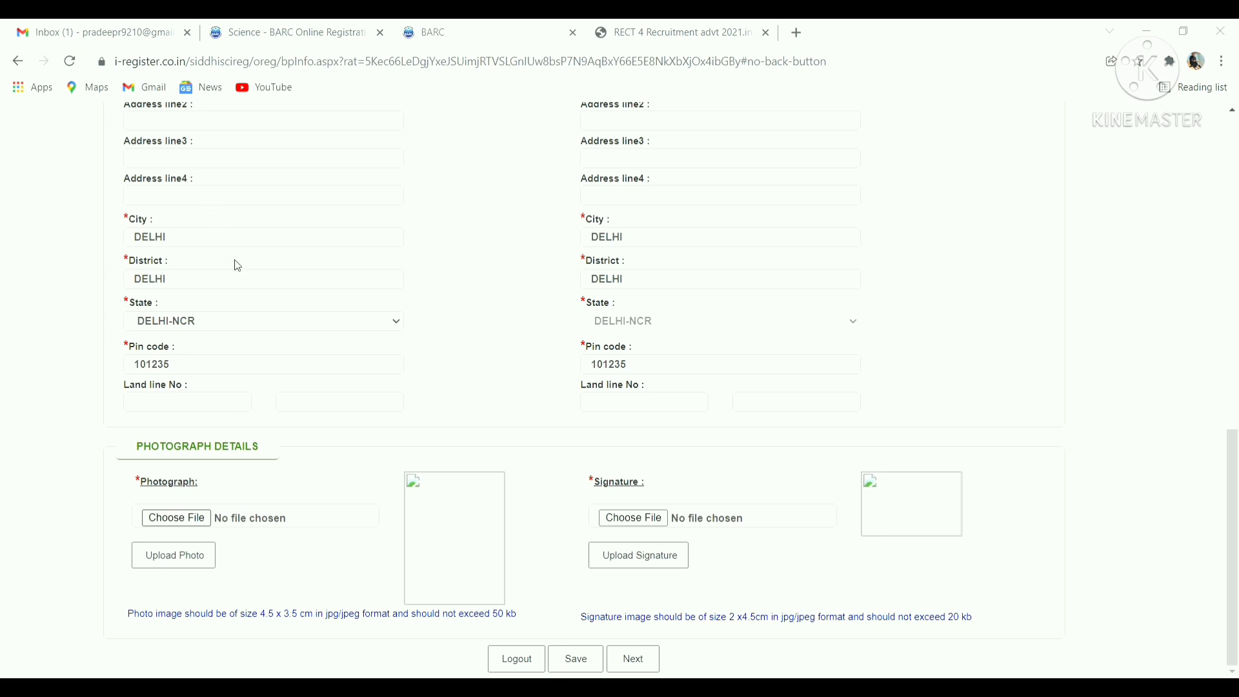
Upload the chosen photograph and signature image, then save the personal details form
left_click(483, 380)
left_click(178, 559)
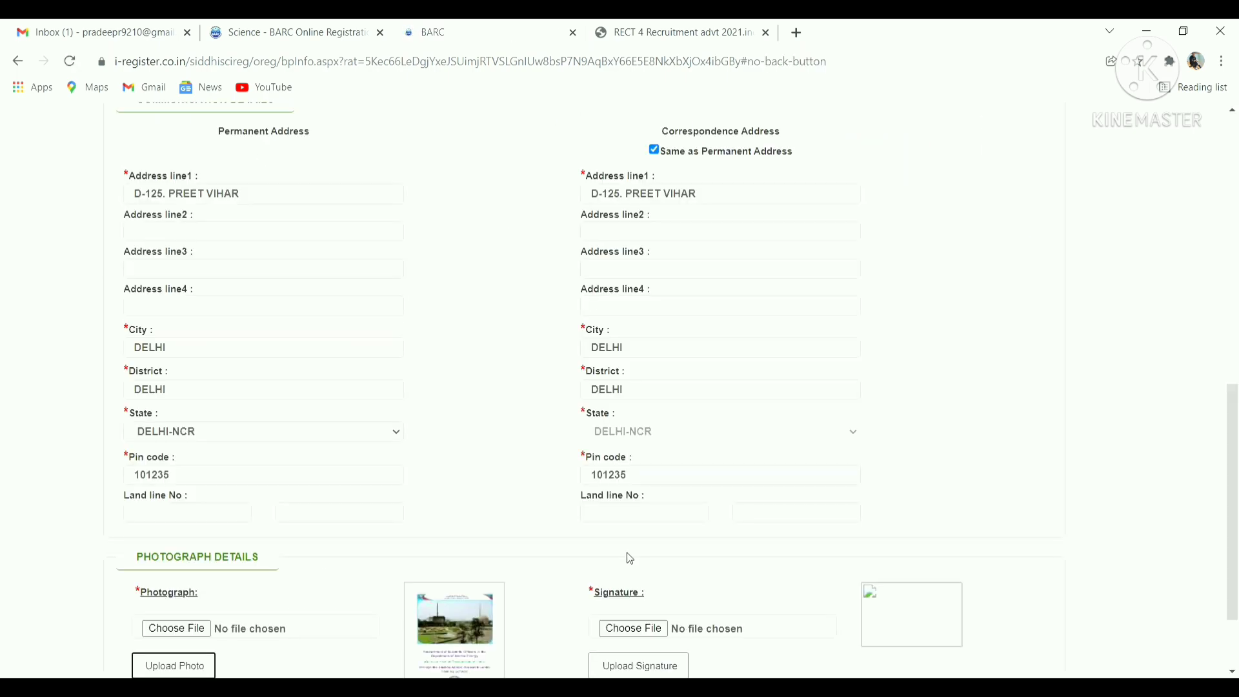
left_click_drag(1236, 512, 1236, 559)
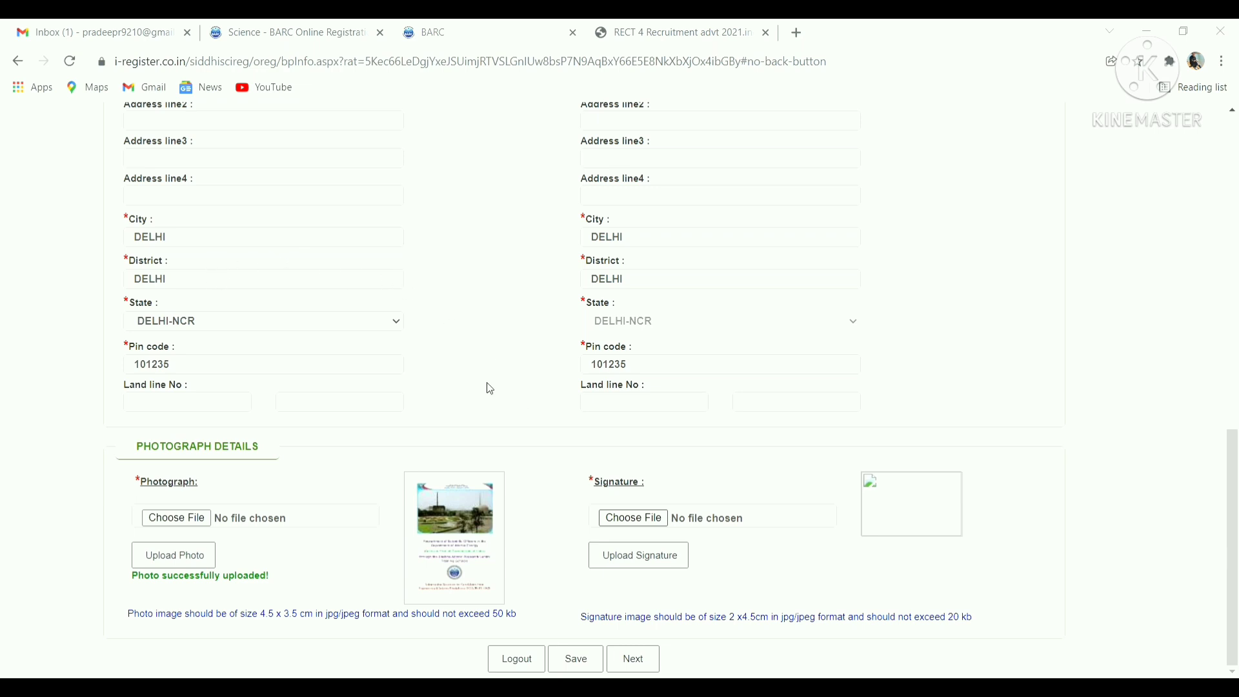
left_click(630, 564)
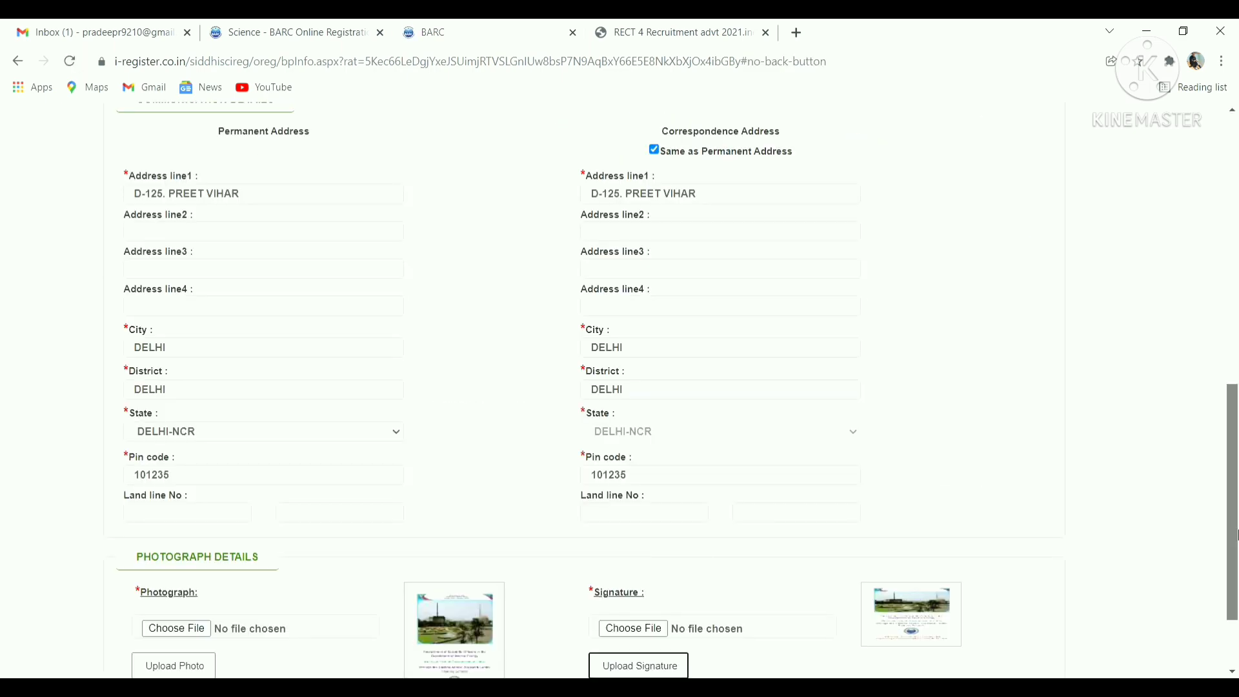
scroll(1237, 531, "down", 3)
left_click(574, 664)
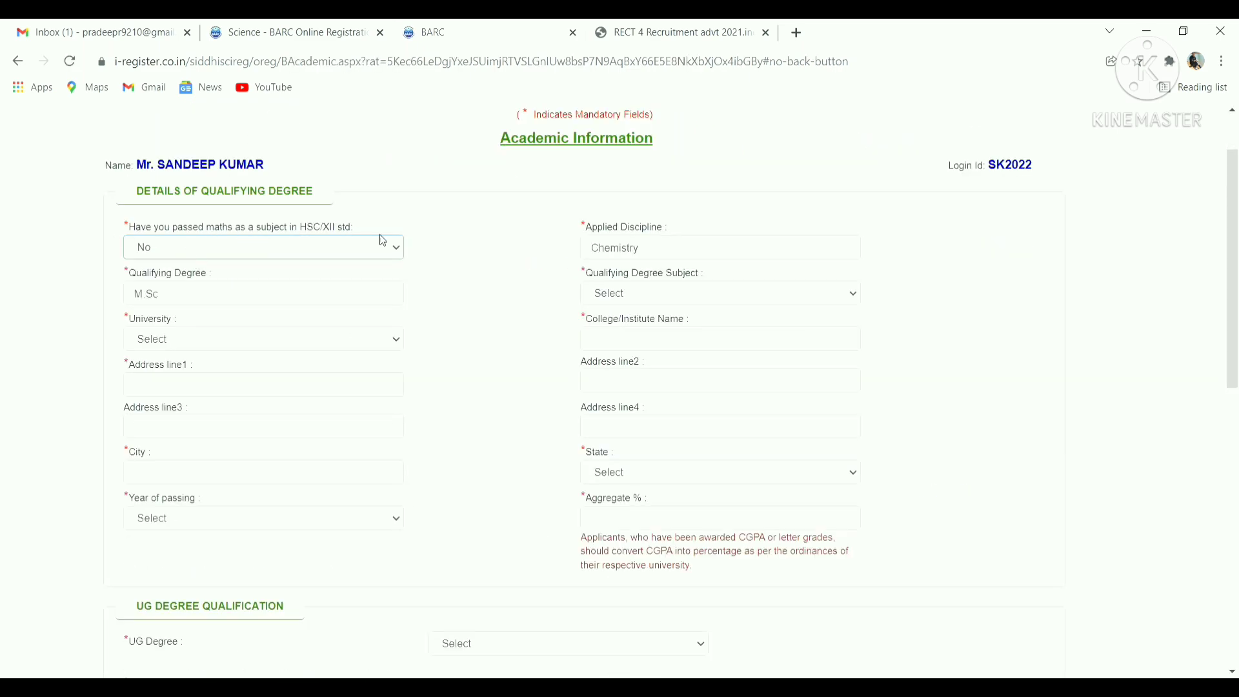
Answer Yes to HSC maths, pick A.K.S. University, enter its address and city DELHI, and set 2017 as the passing year
left_click(281, 258)
left_click(272, 290)
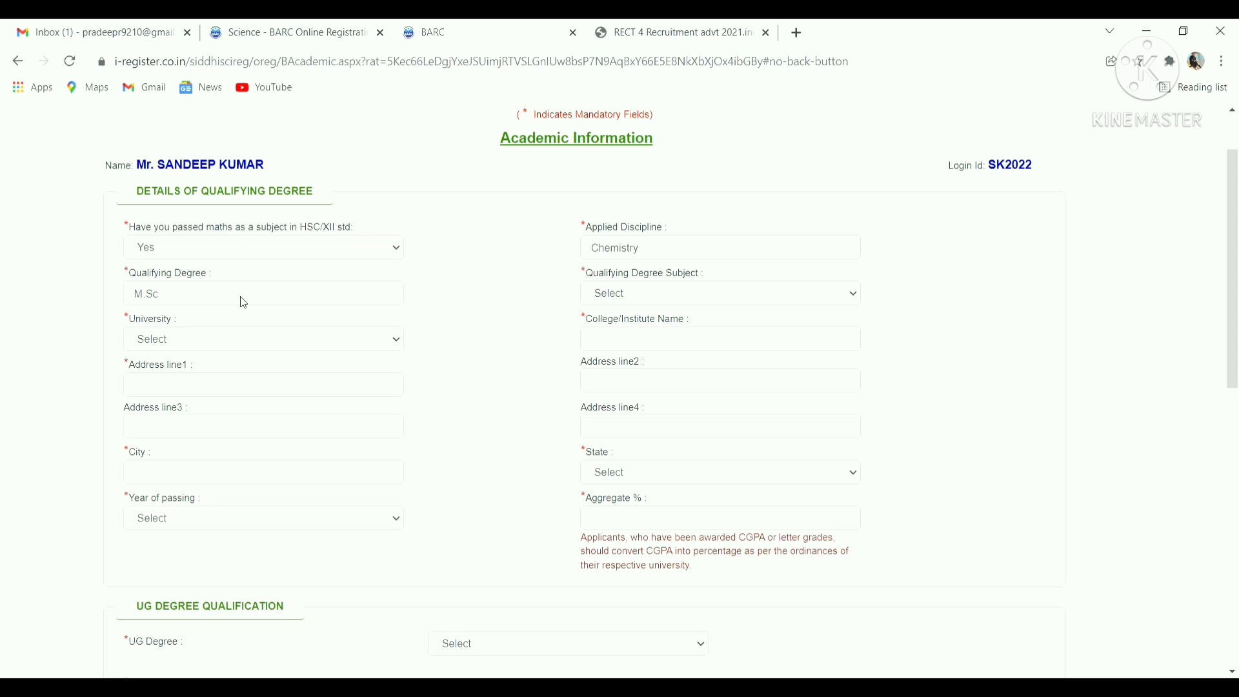
left_click(232, 349)
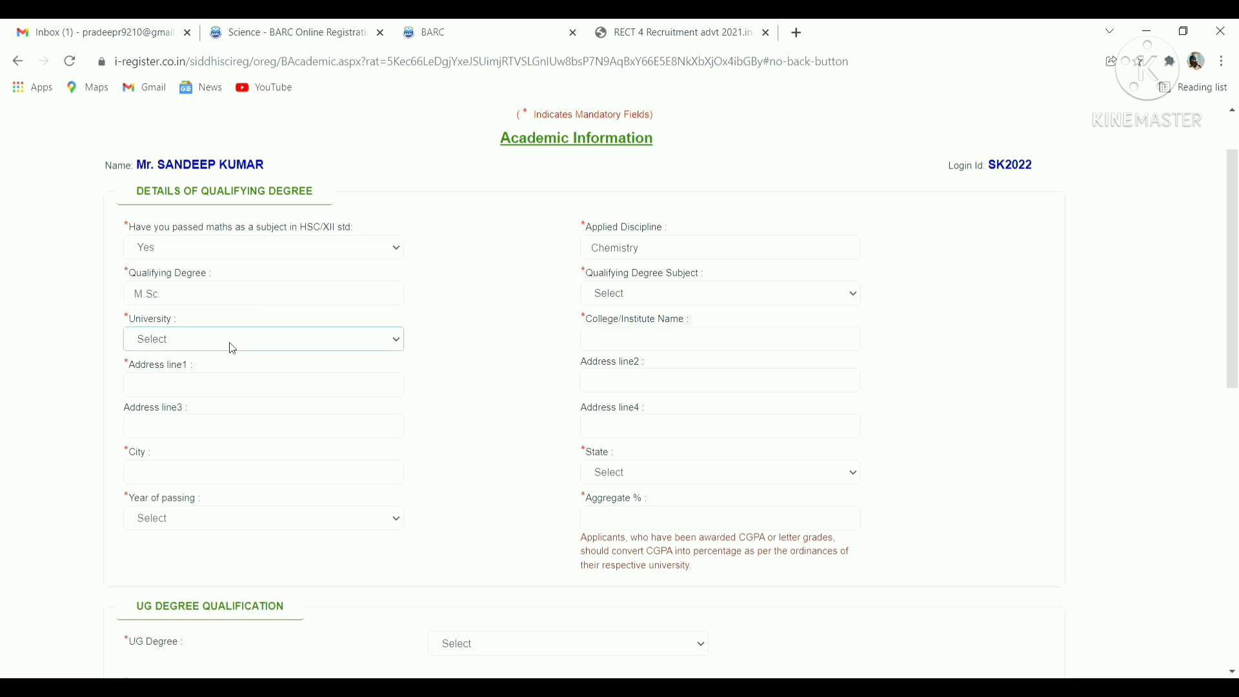
left_click(240, 376)
left_click(232, 396)
left_click(441, 442)
left_click(317, 391)
type("S. University,MADHYA PRADESH")
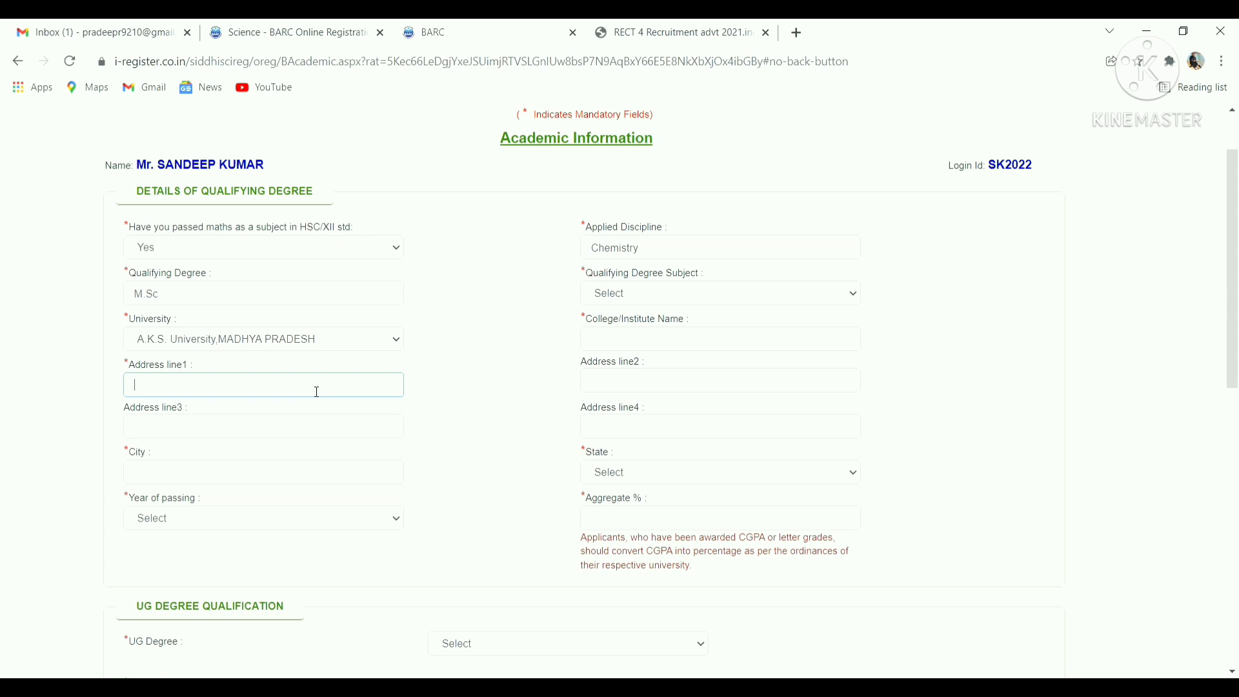
type("DELHI")
left_click(211, 481)
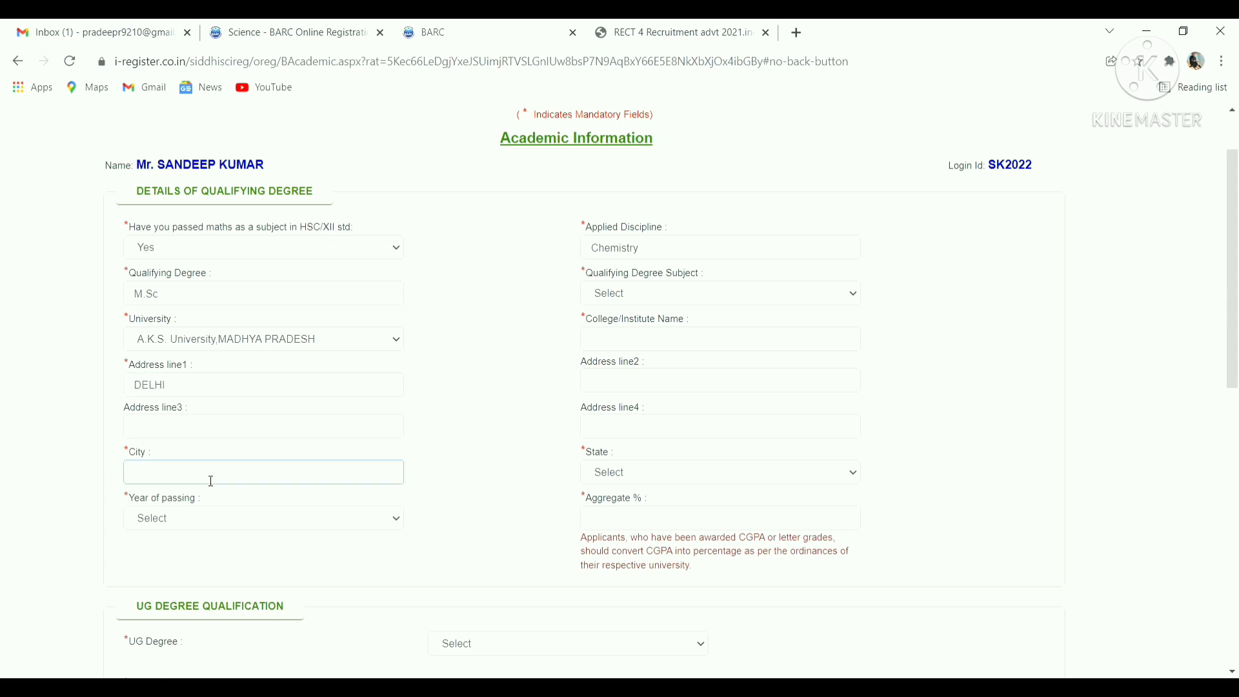
type("DELHI")
key("Tab")
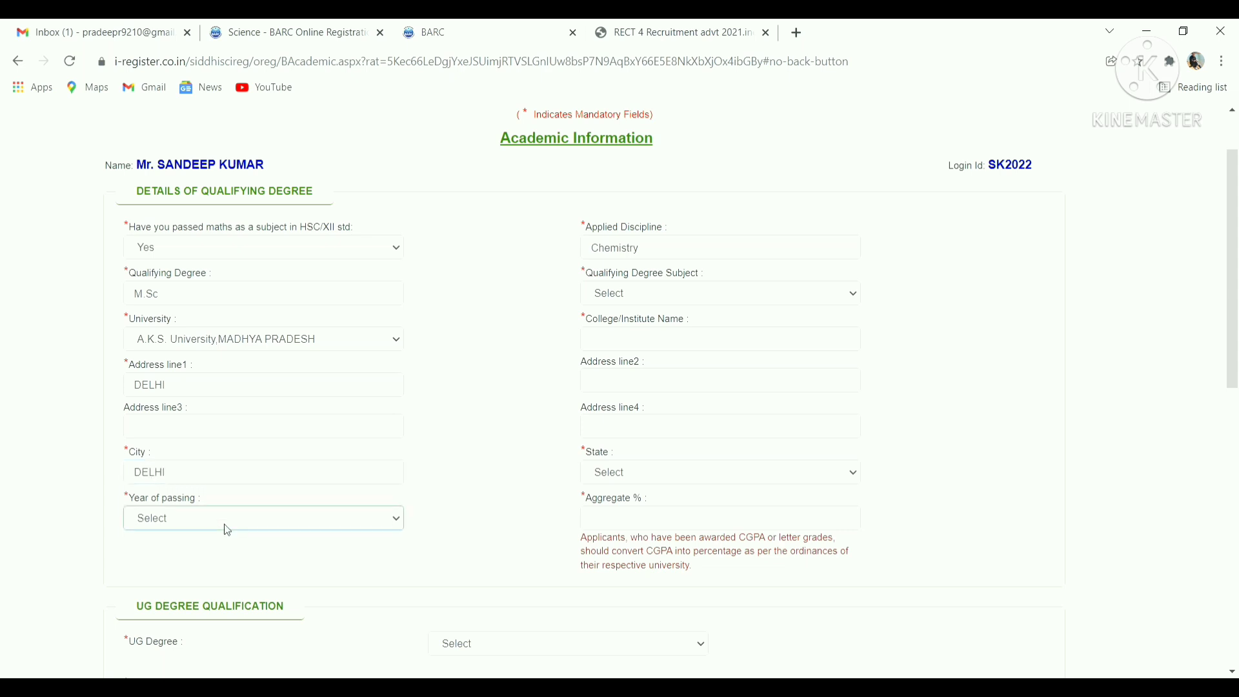
left_click(246, 493)
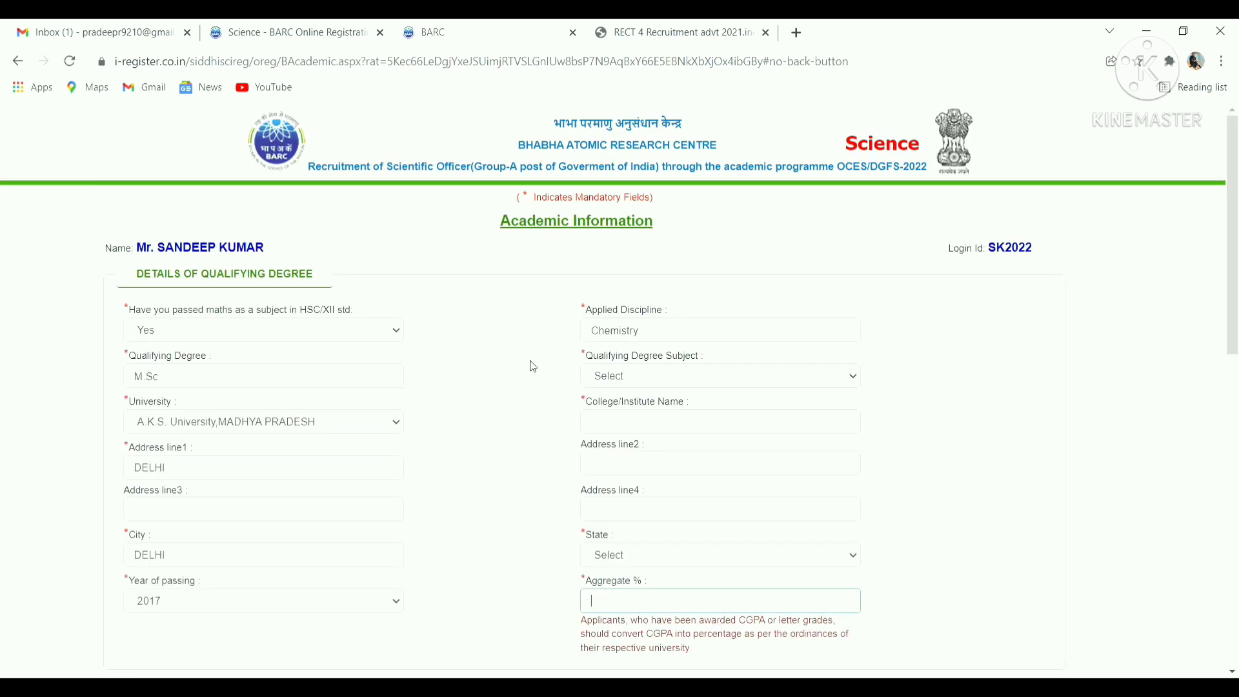
Choose Chemistry as the degree subject, enter the college name AKS, and set the state to MADHYA PRADESH
left_click(665, 385)
left_click(682, 411)
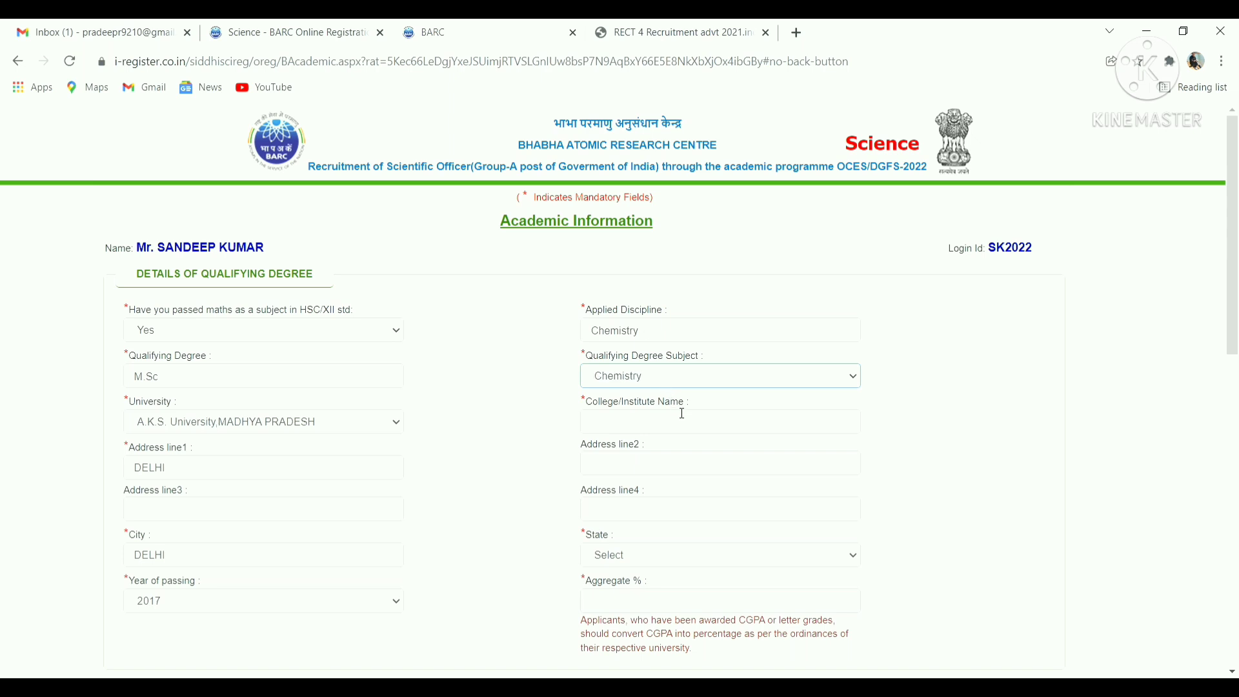
left_click(667, 430)
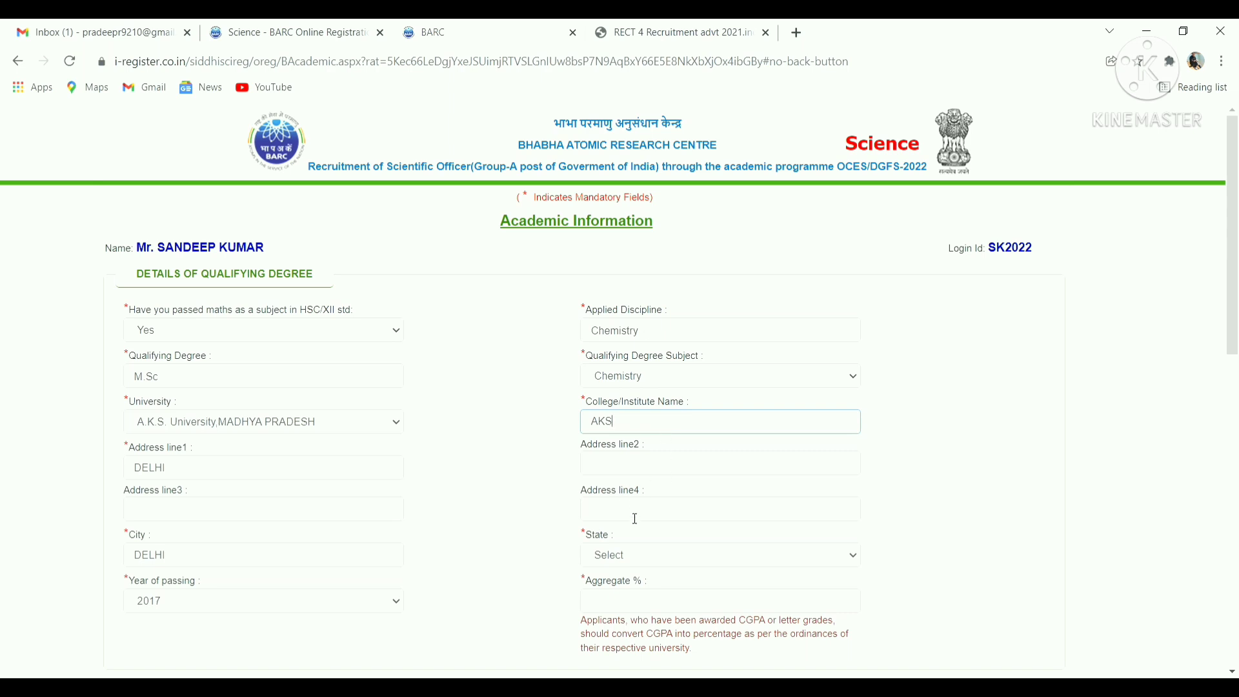
left_click(624, 557)
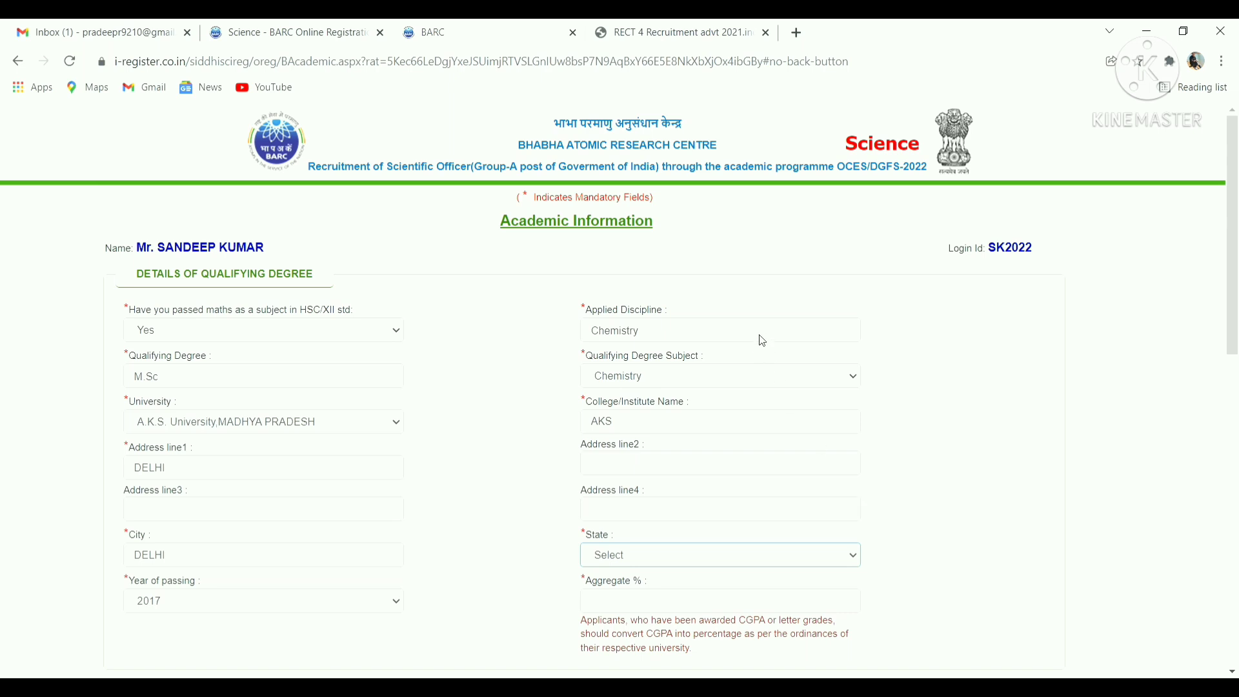
key("m")
left_click(672, 604)
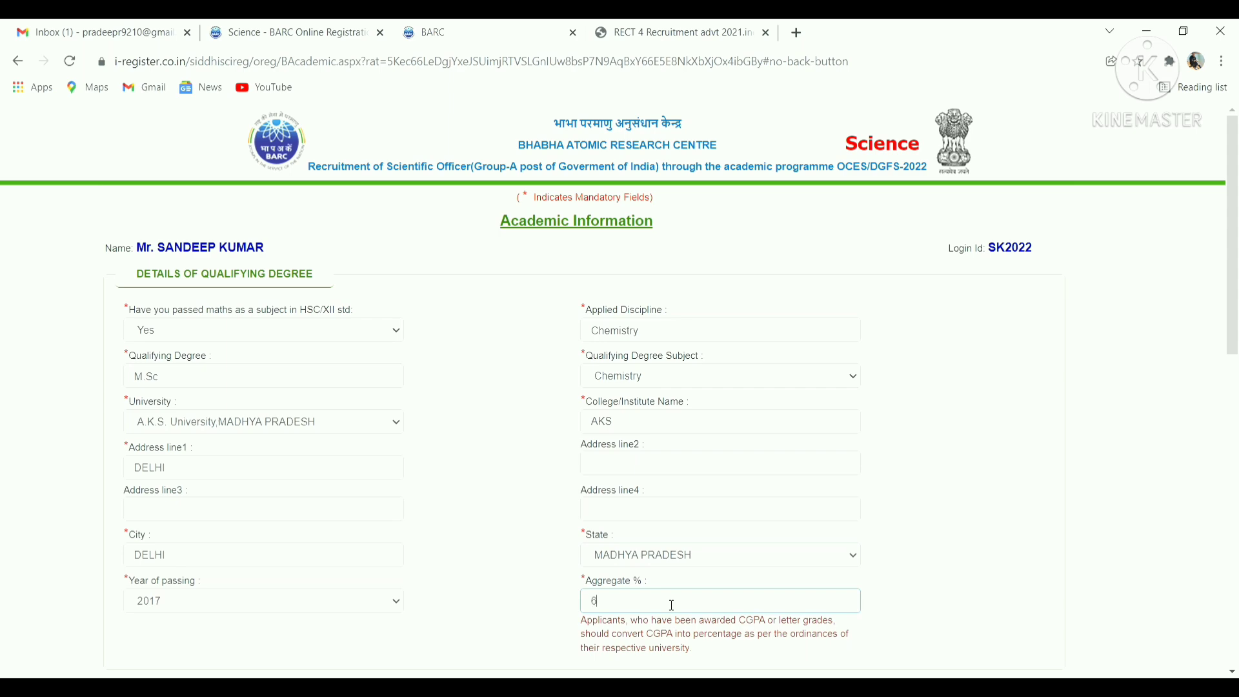
left_click(1237, 369)
left_click_drag(1237, 425, 1238, 429)
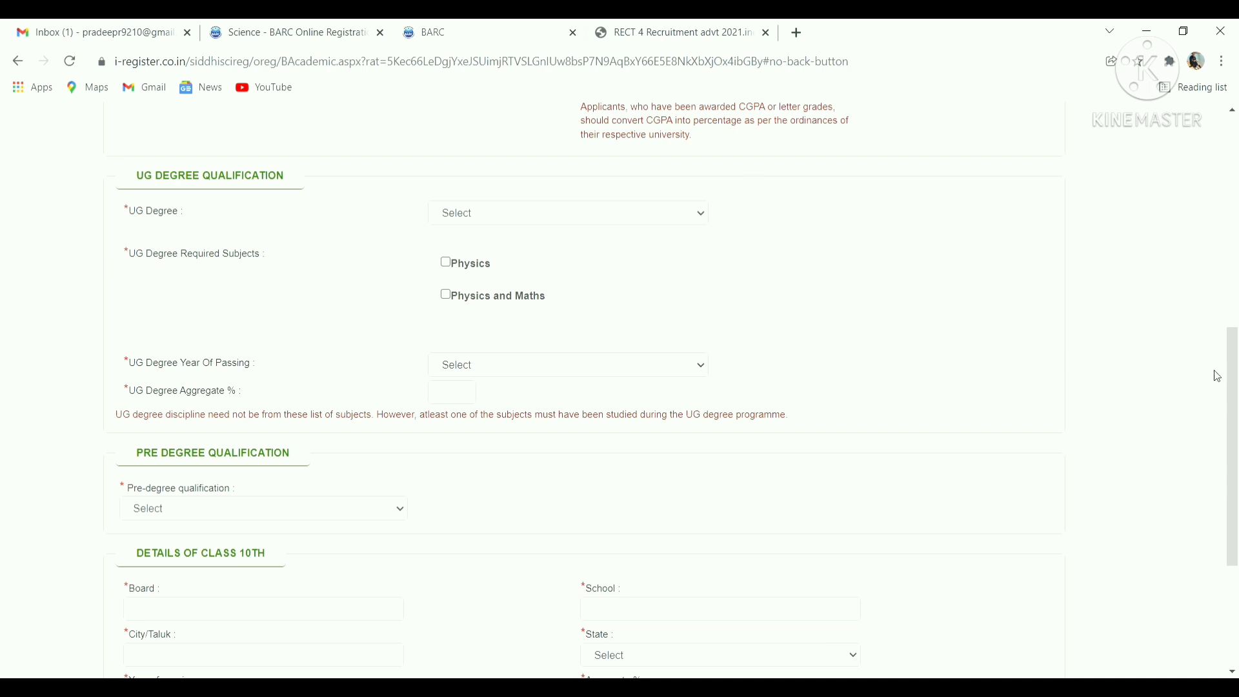
Record the UG degree as B.SC with Physics, year of passing 2015, and 65 aggregate
scroll(1237, 476, "up", 3)
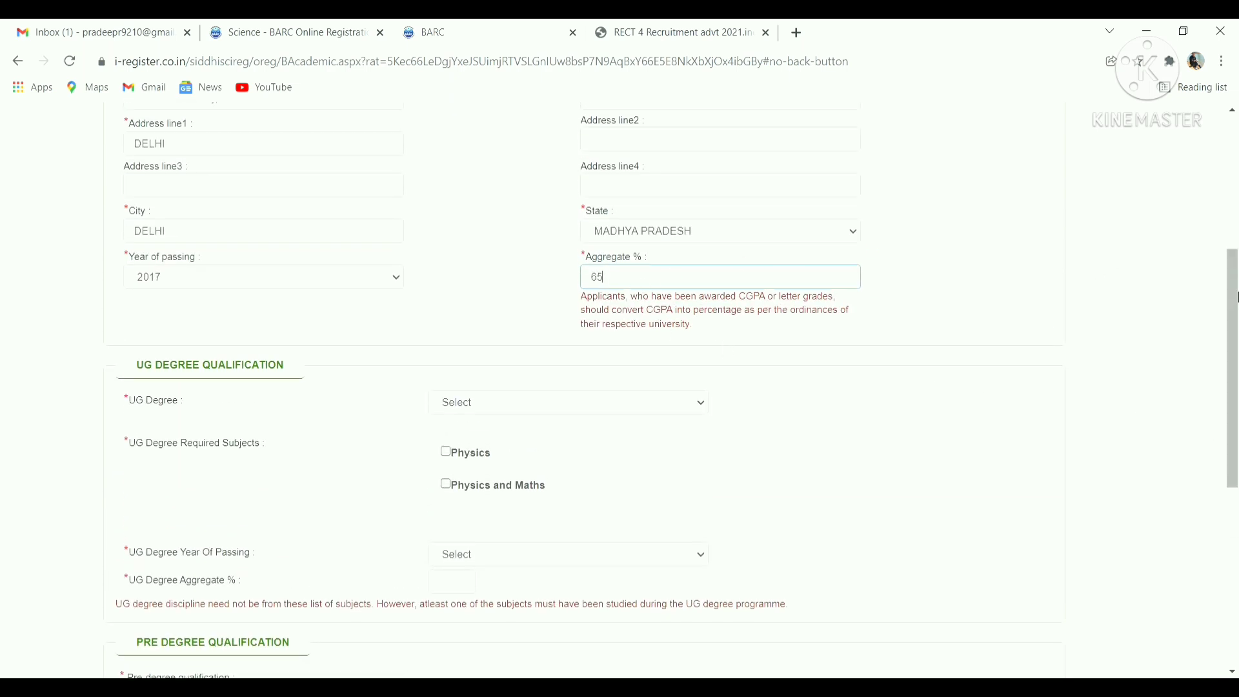
scroll(1237, 353, "down", 2)
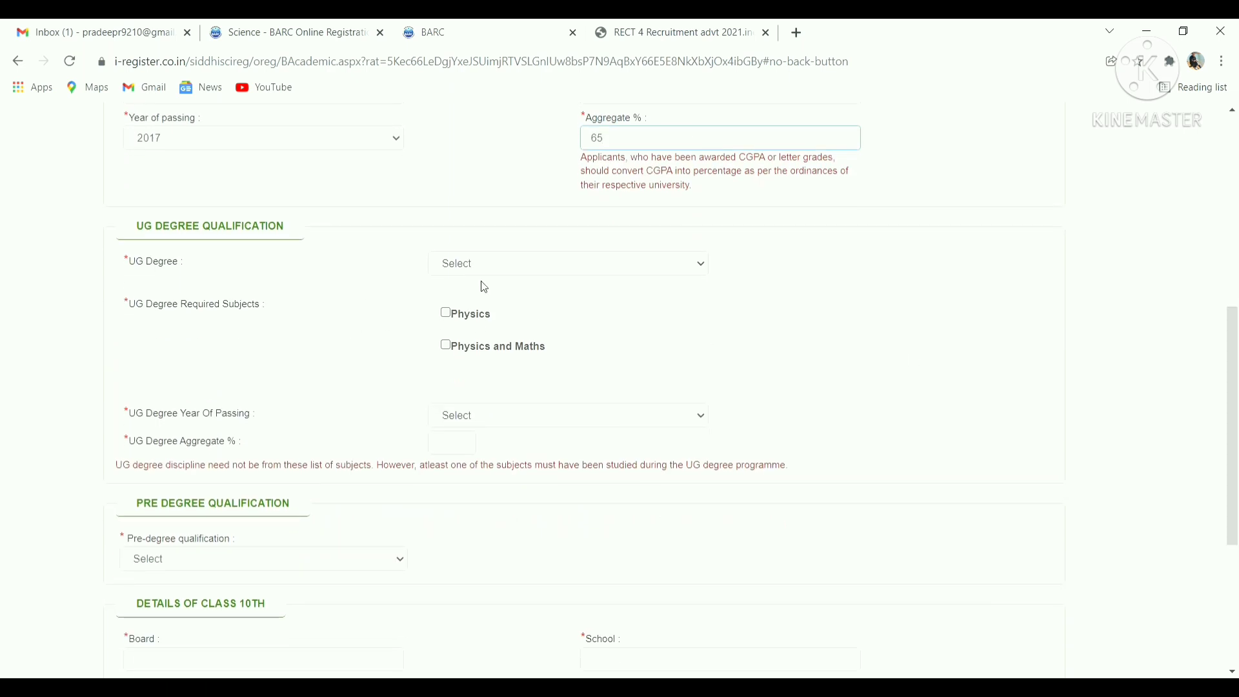
left_click(517, 269)
left_click(531, 301)
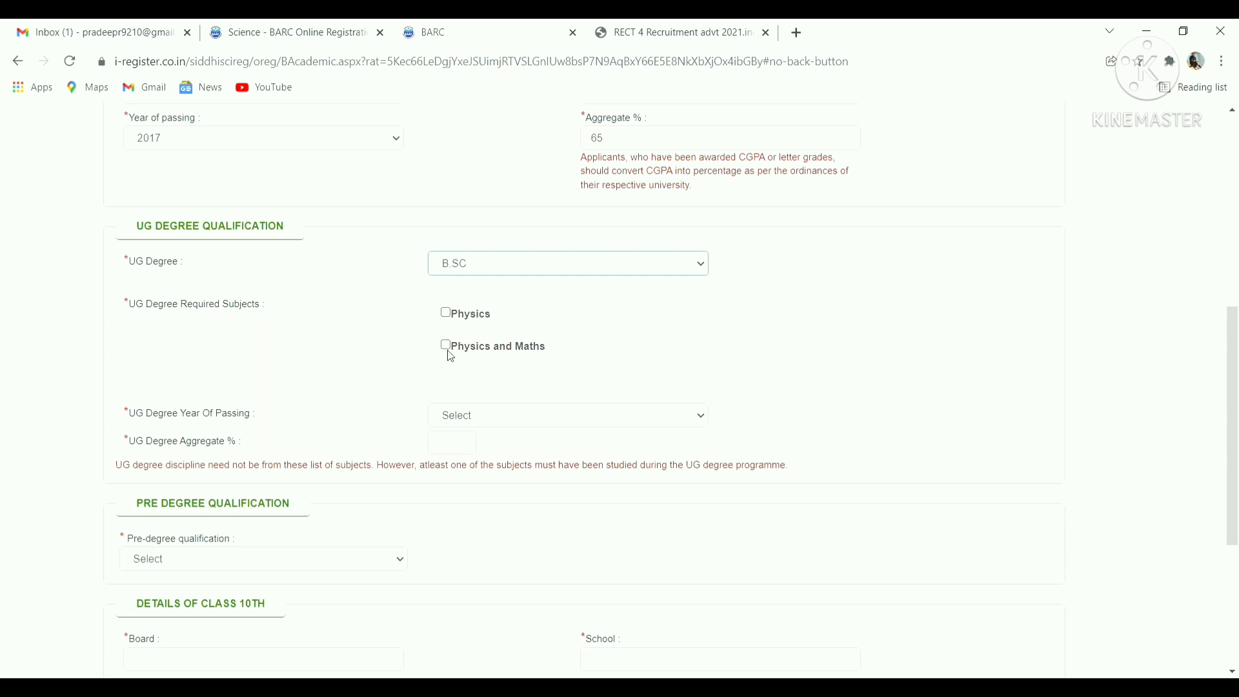
left_click(446, 314)
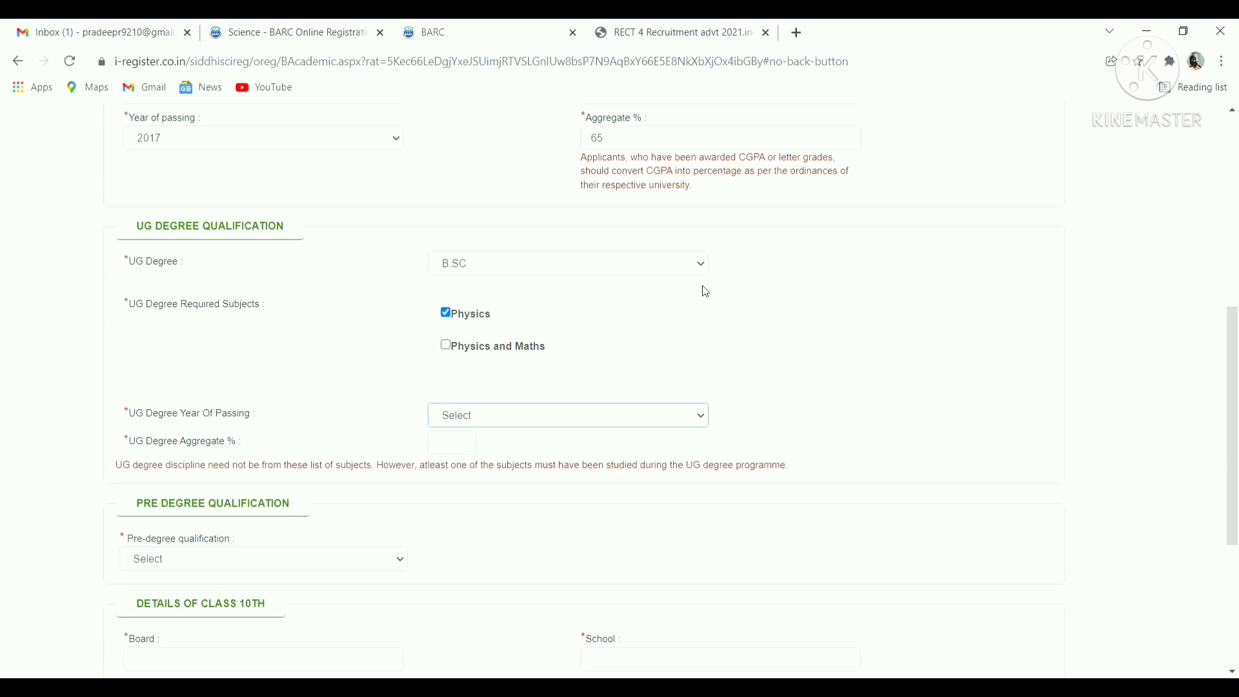
left_click(568, 352)
left_click(455, 449)
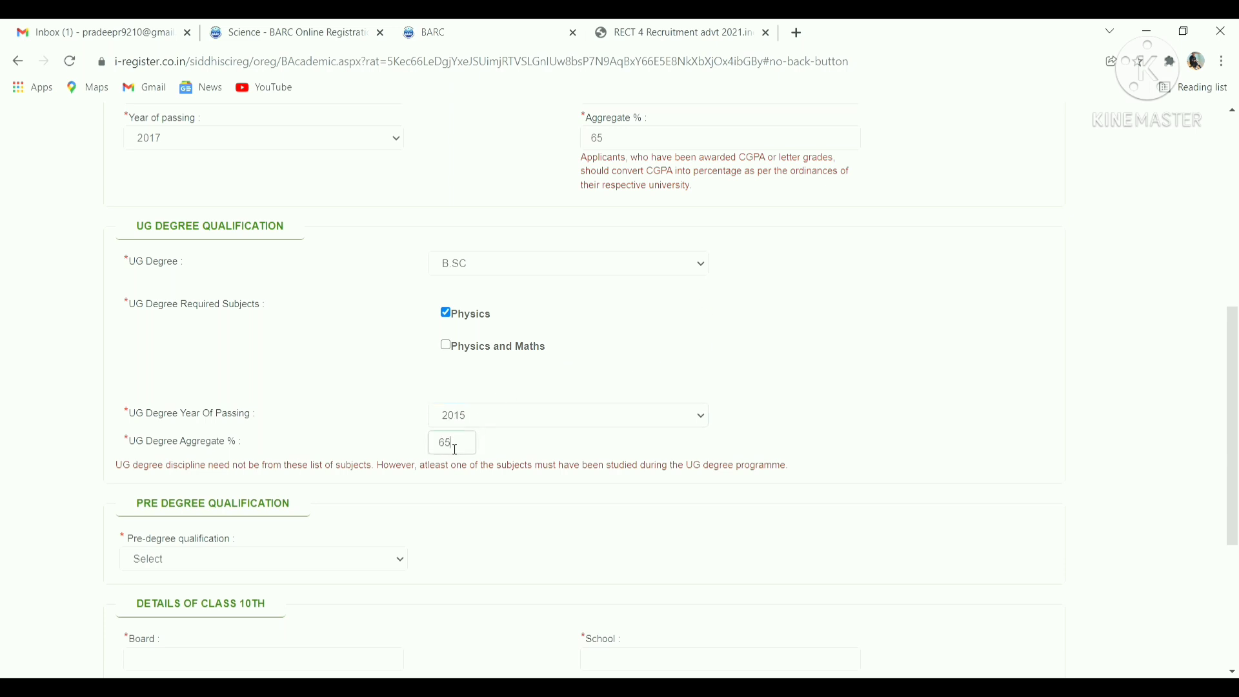
left_click_drag(1236, 434, 1238, 530)
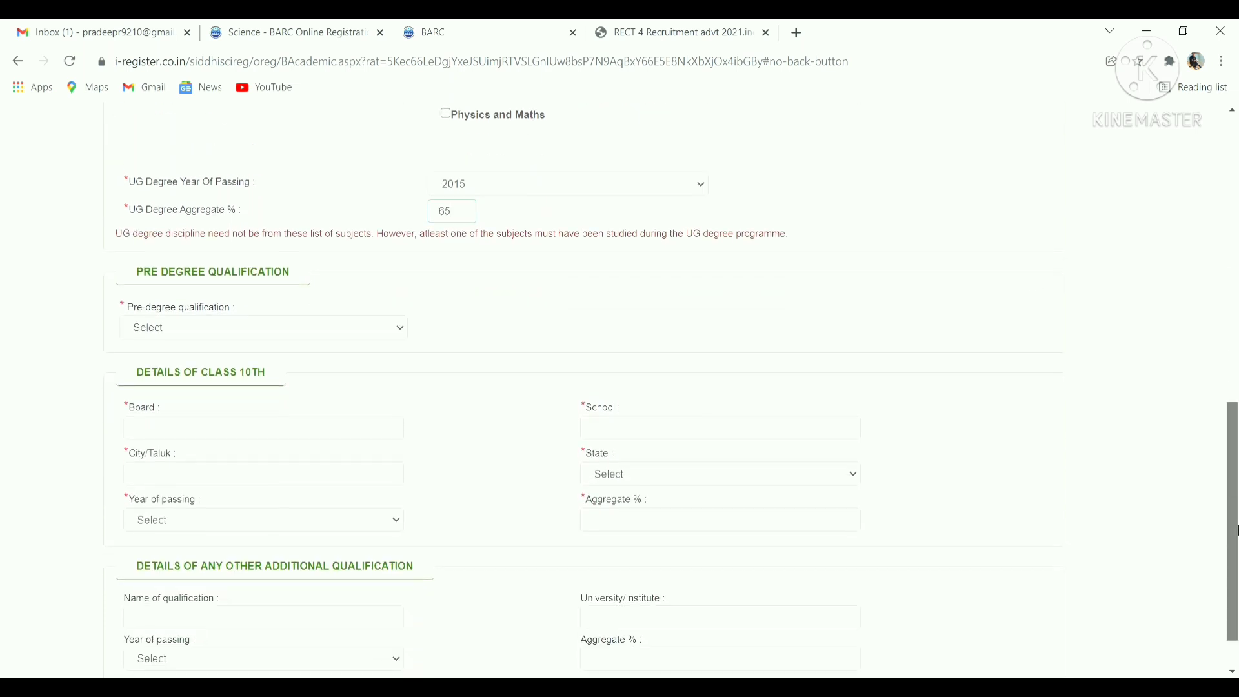
Choose 12th and enter CBSE board and school, DELHI-NCR state, 2012 passing year, and 65 aggregate
left_click(306, 339)
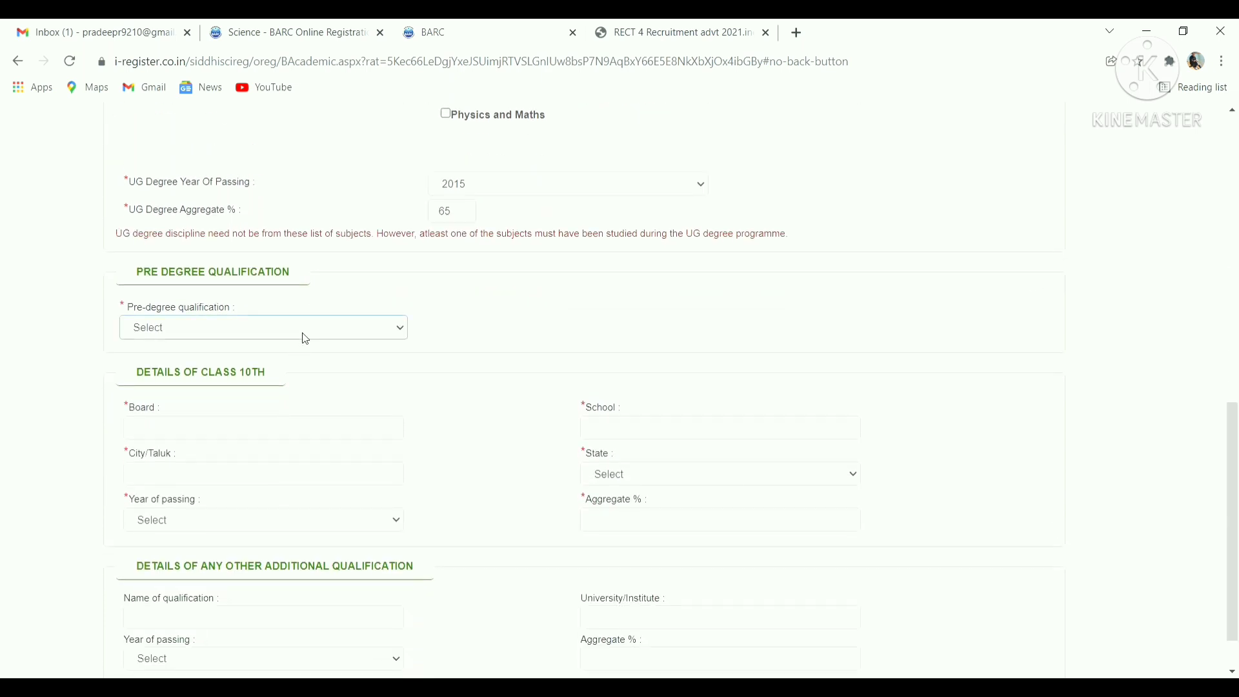
left_click(308, 362)
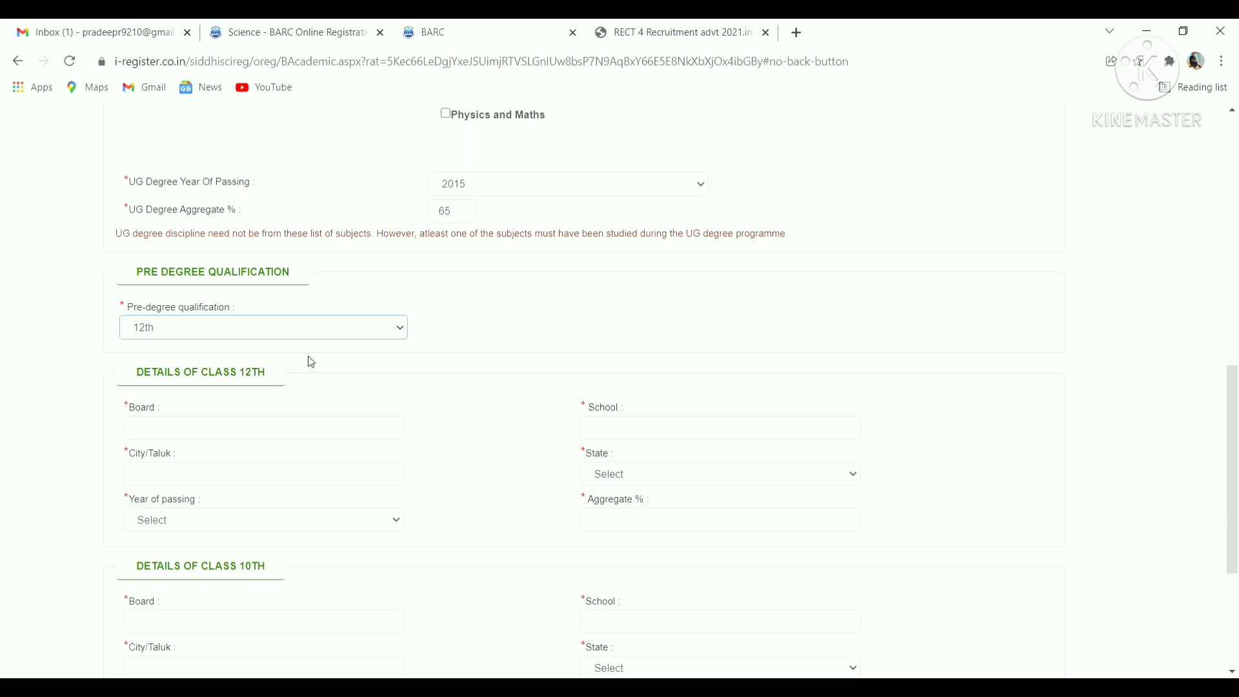
left_click(298, 437)
type("CBSE")
left_click(634, 431)
type("CBSE")
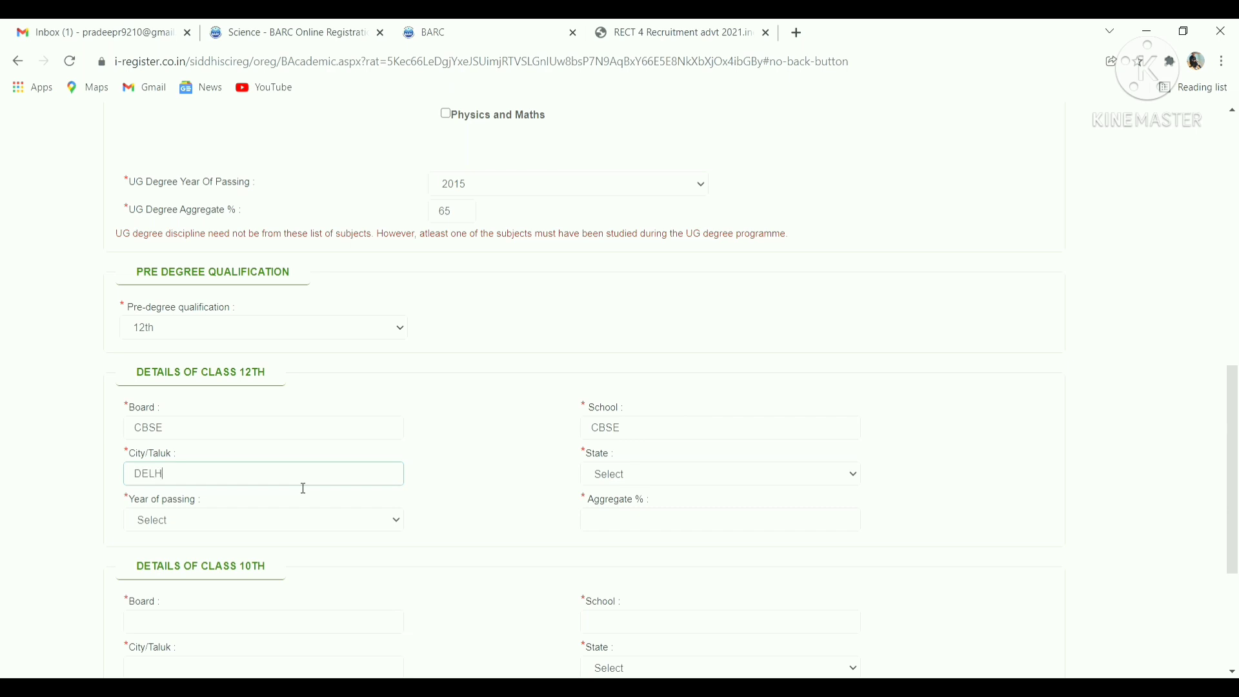
key("Tab")
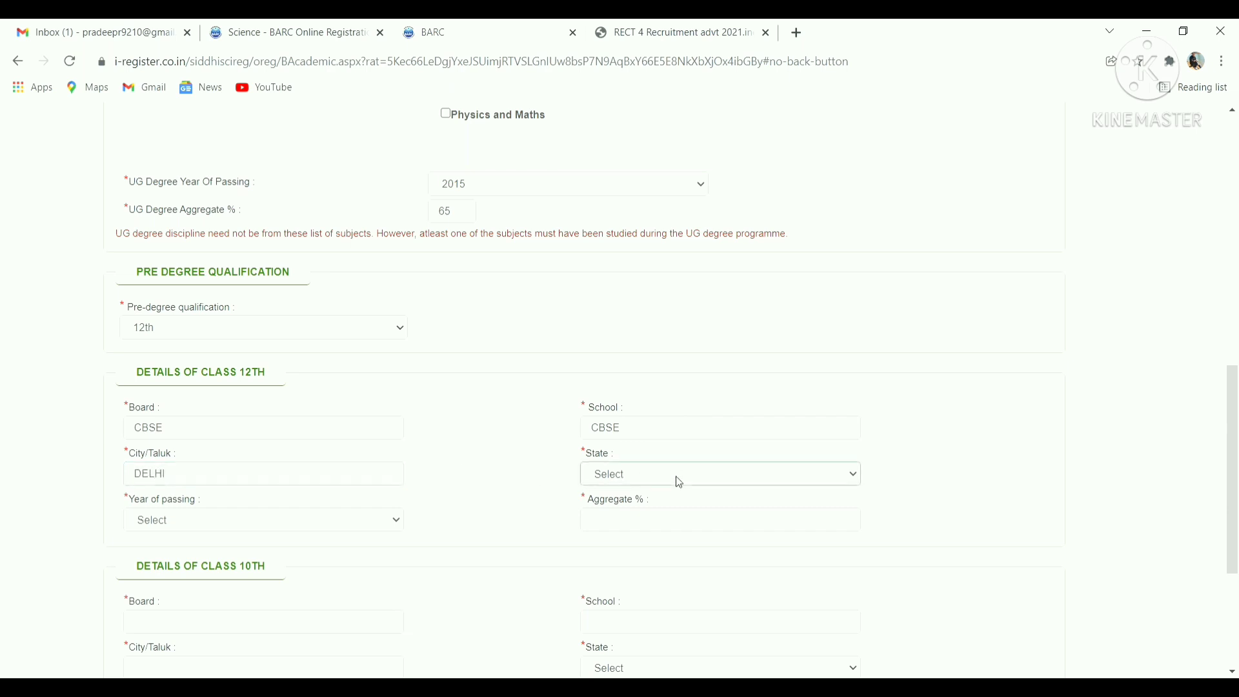
left_click(672, 331)
key("Tab")
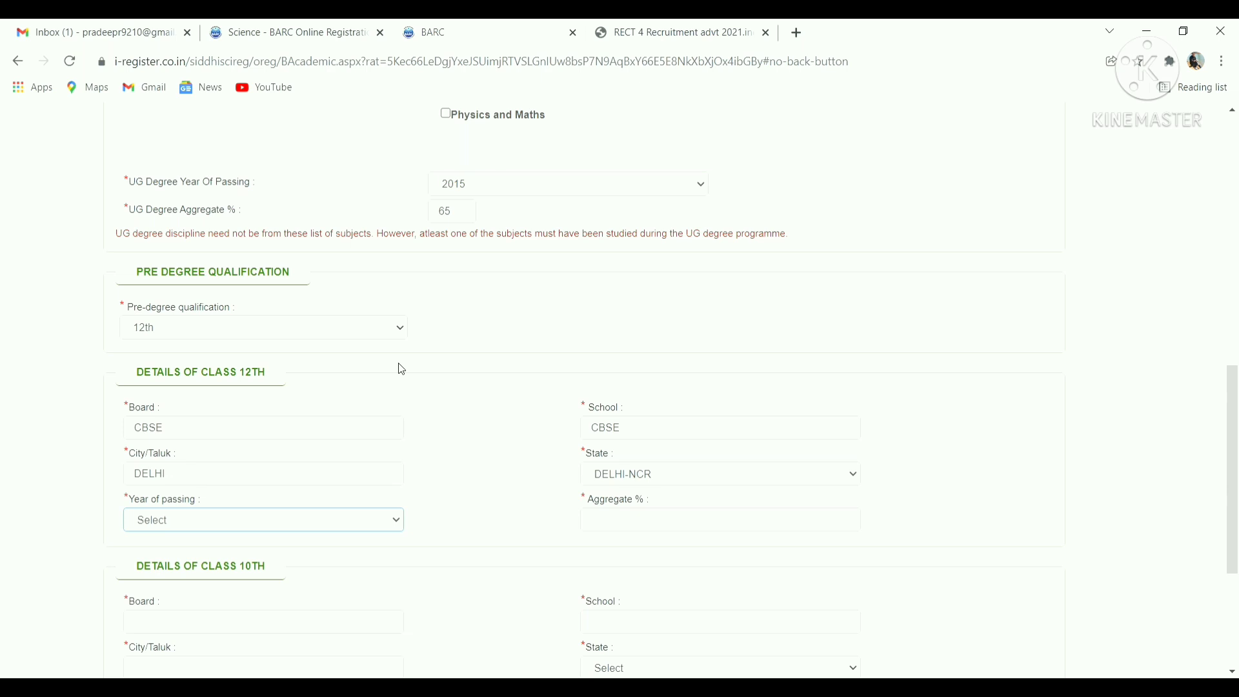
type("2012")
left_click(671, 531)
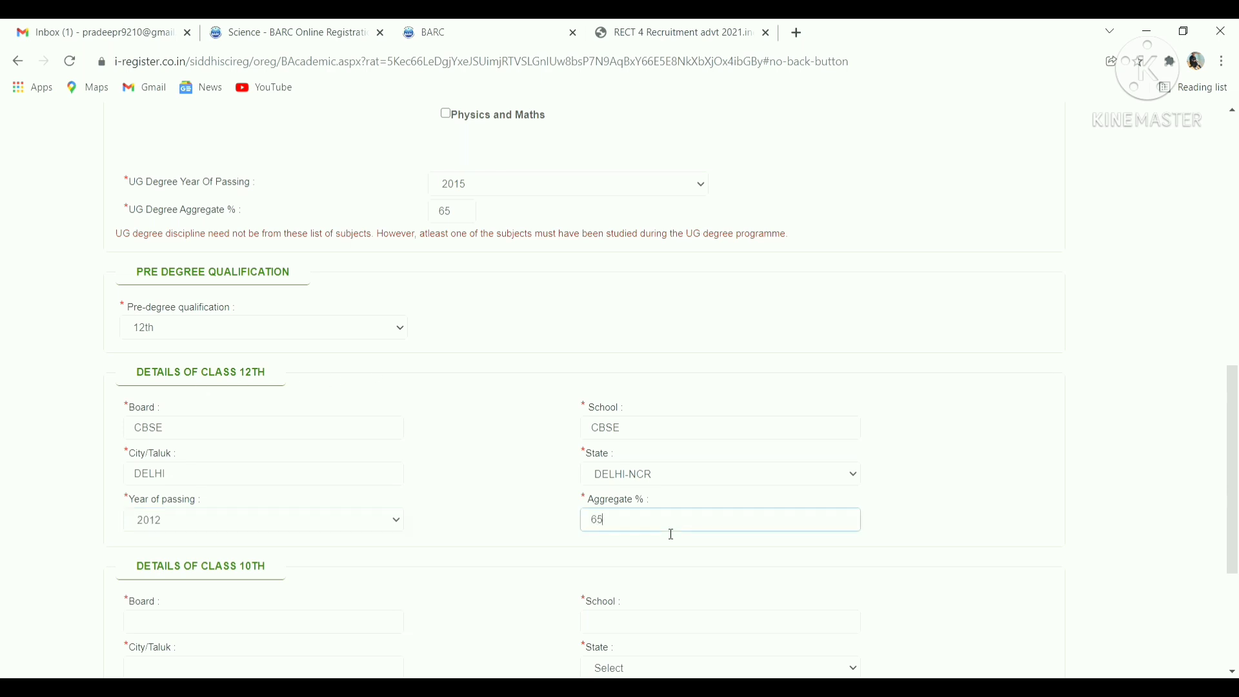
scroll(755, 479, "down", 4)
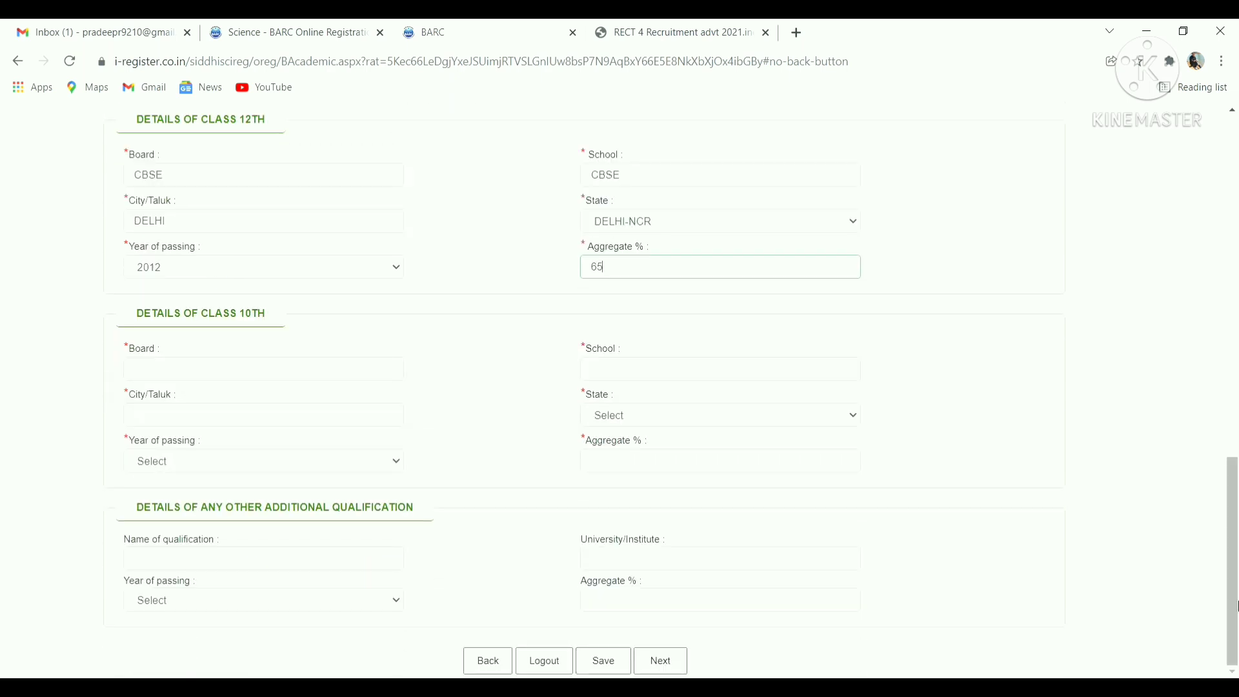
Enter Class 10th as CBSE, DELHI-NCR, passed 2010 with 65 aggregate, and save the academic details
left_click(165, 379)
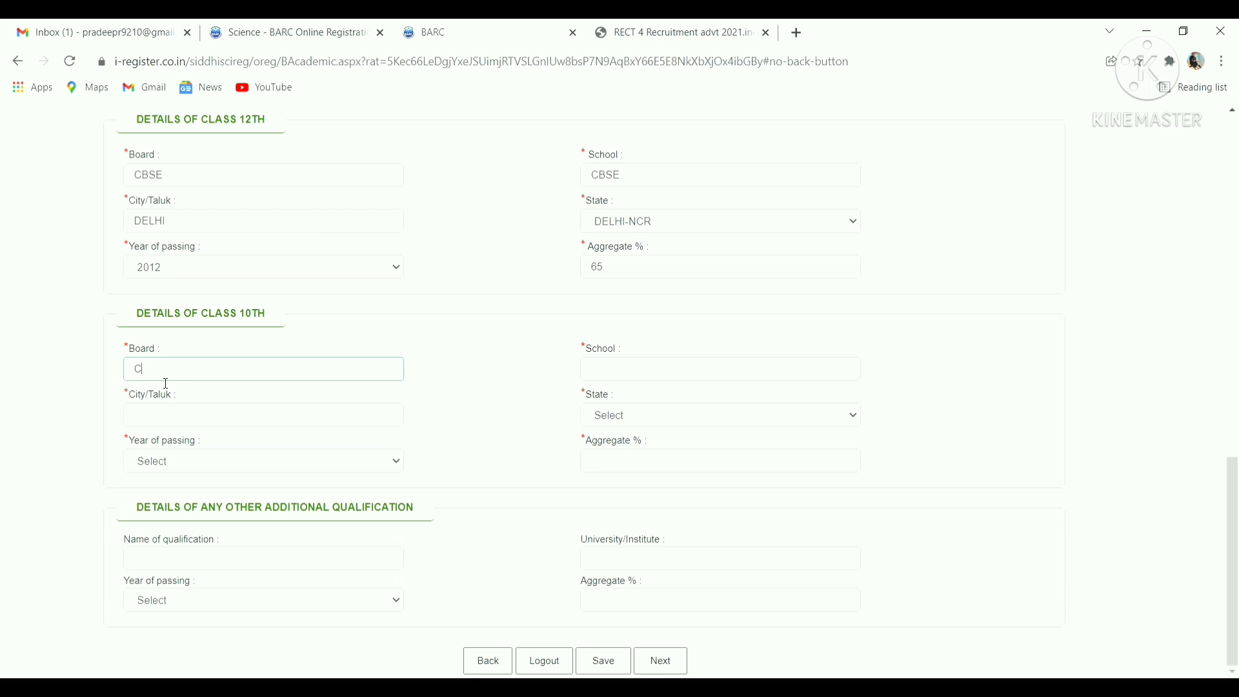
type("CBSE")
left_click(656, 380)
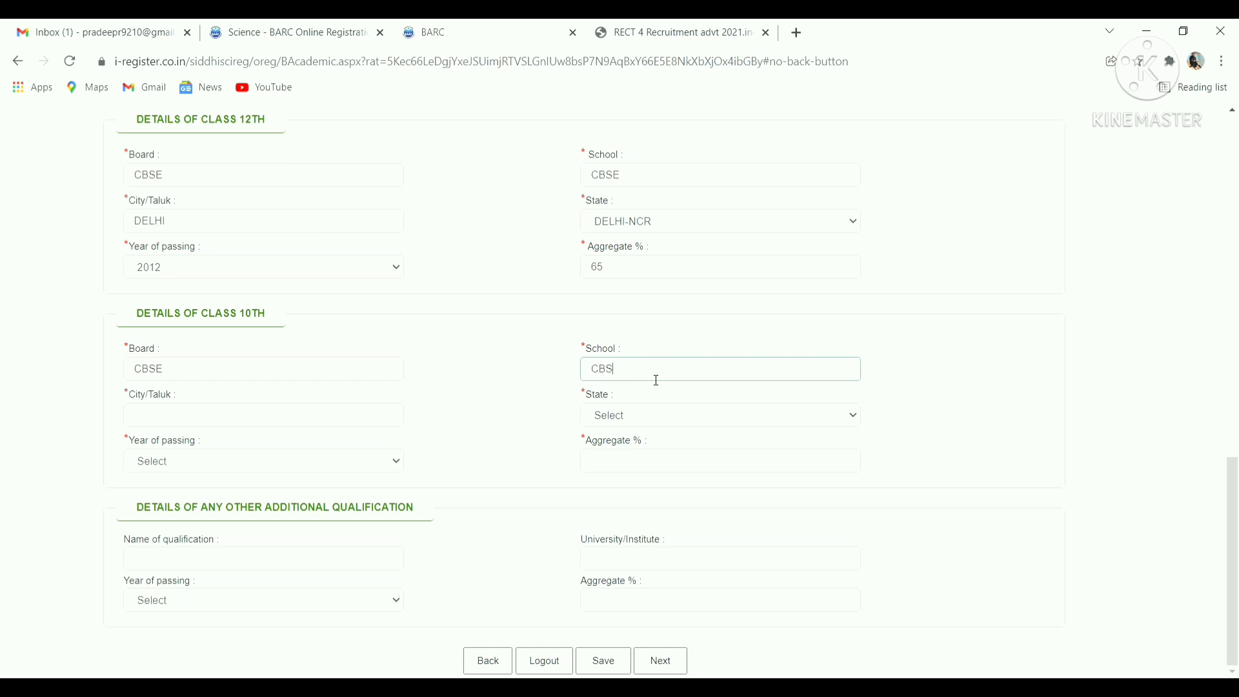
left_click(334, 424)
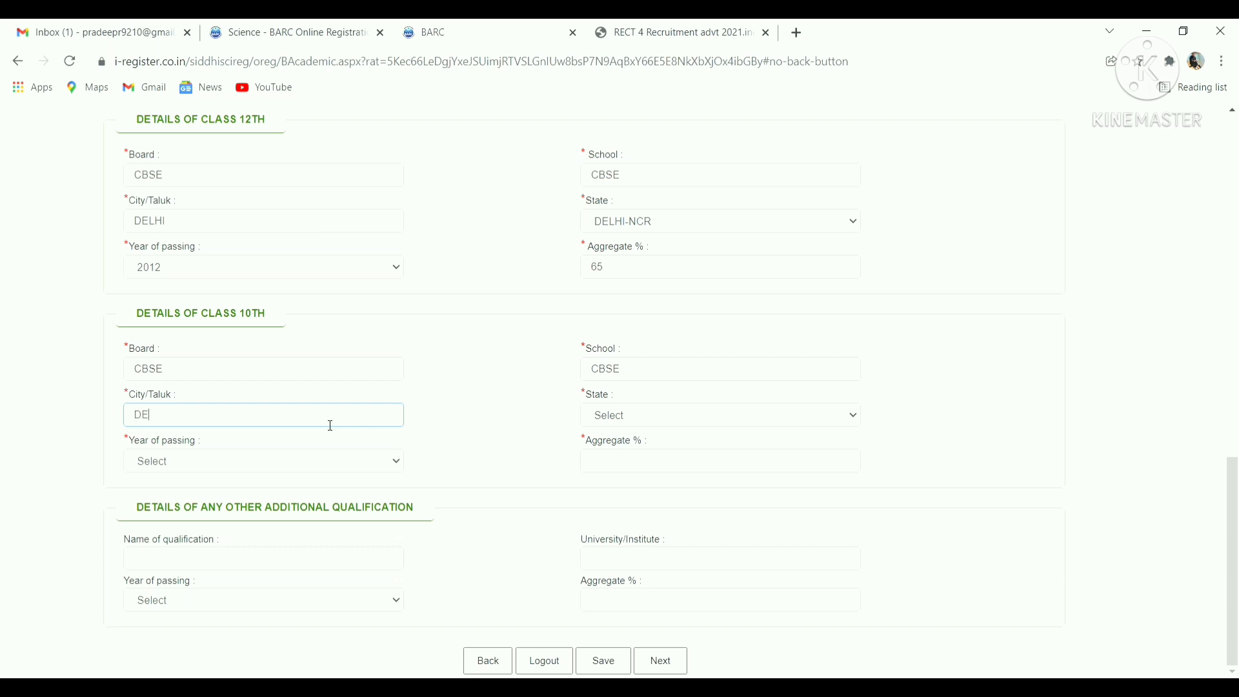
left_click(722, 416)
left_click(686, 278)
left_click(687, 277)
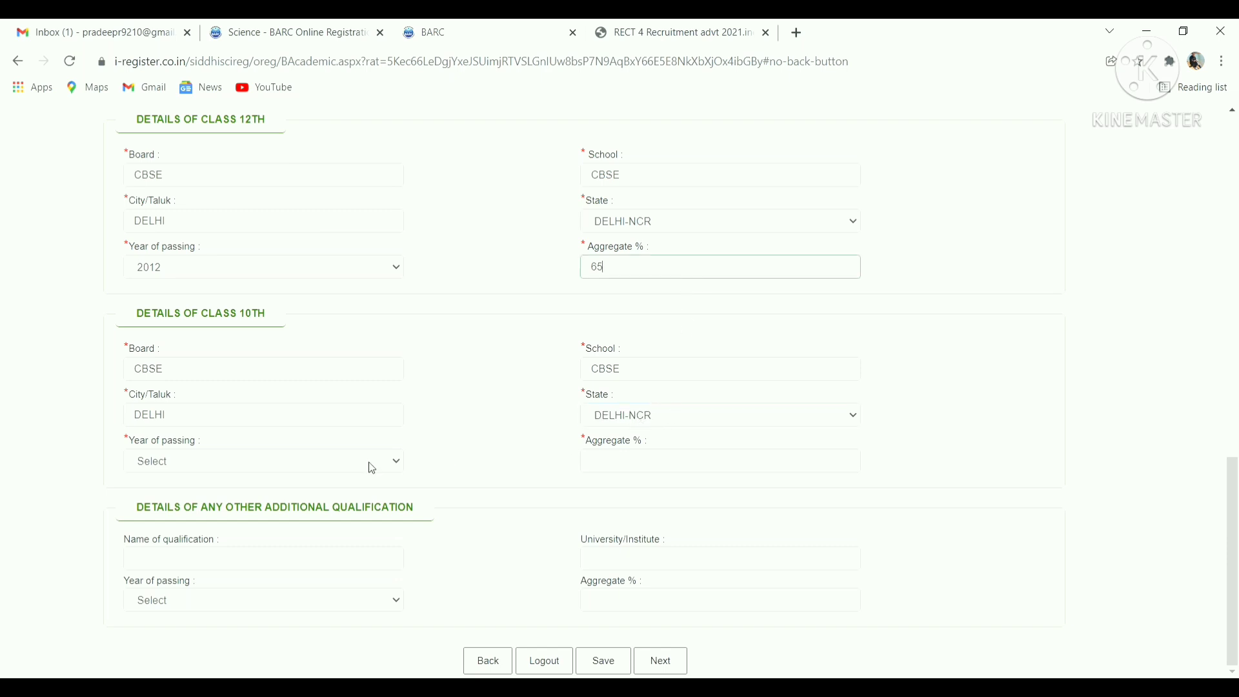
left_click(244, 462)
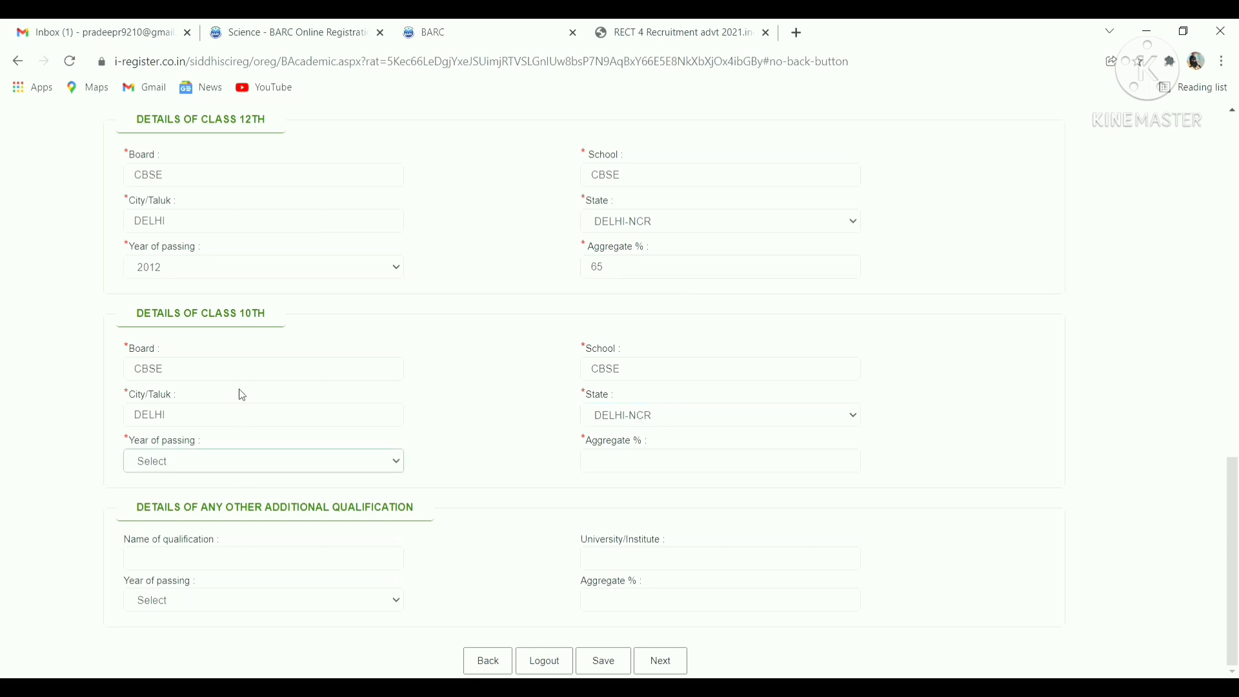
left_click(266, 440)
left_click(655, 473)
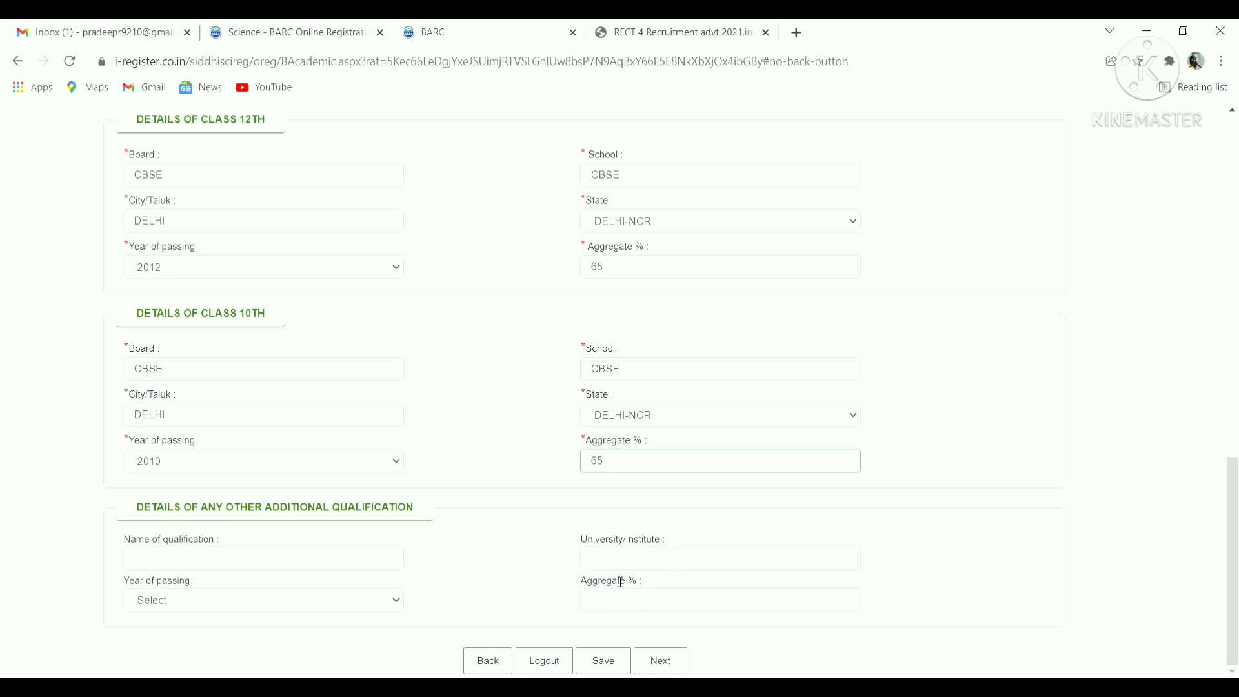
left_click(607, 671)
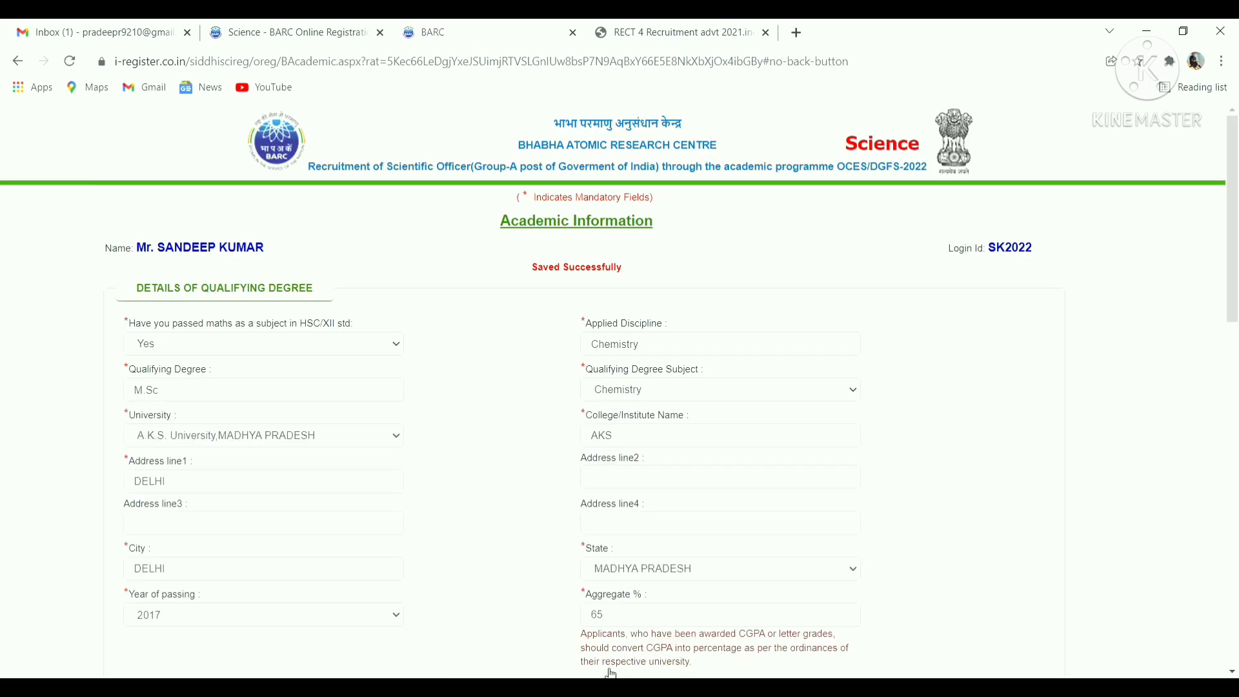
Attempt Next on the academic form and review the error that the 10th year of passing is invalid
left_click_drag(1233, 293, 1236, 636)
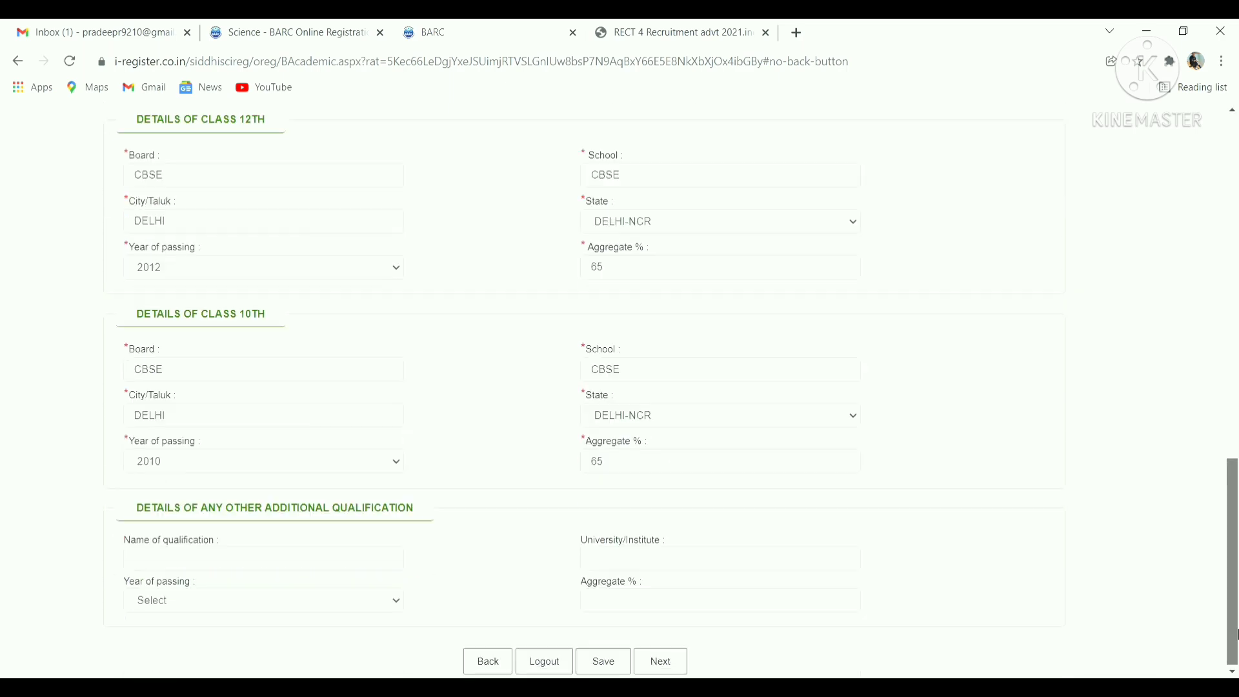
left_click(673, 668)
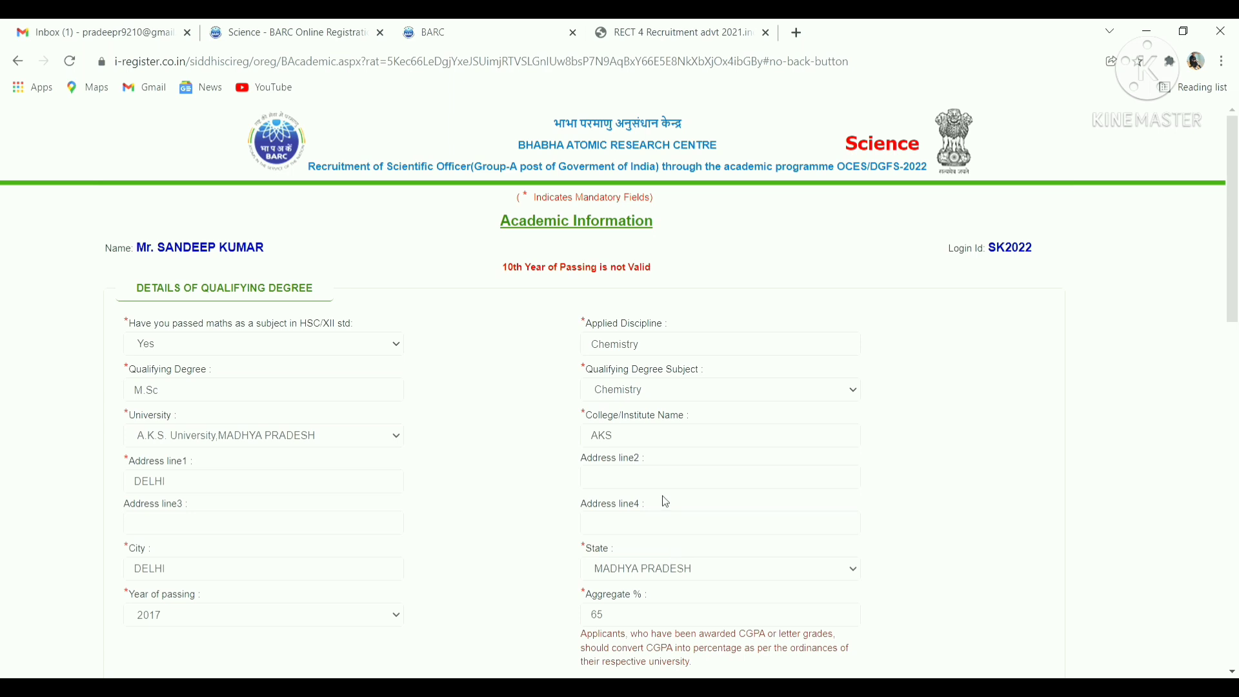
scroll(1236, 255, "down", 1)
mouse_move(1238, 255)
left_mouse_down()
mouse_move(1238, 533)
mouse_move(1234, 239)
left_mouse_up()
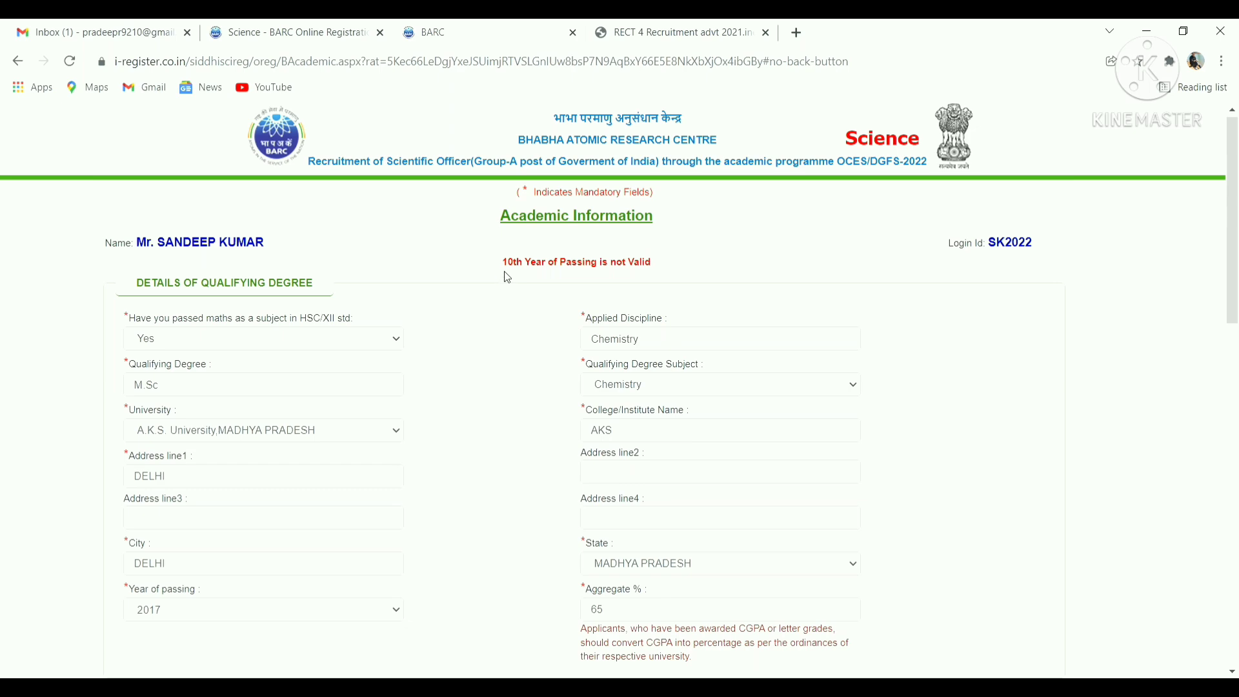
left_click_drag(1233, 159, 1233, 503)
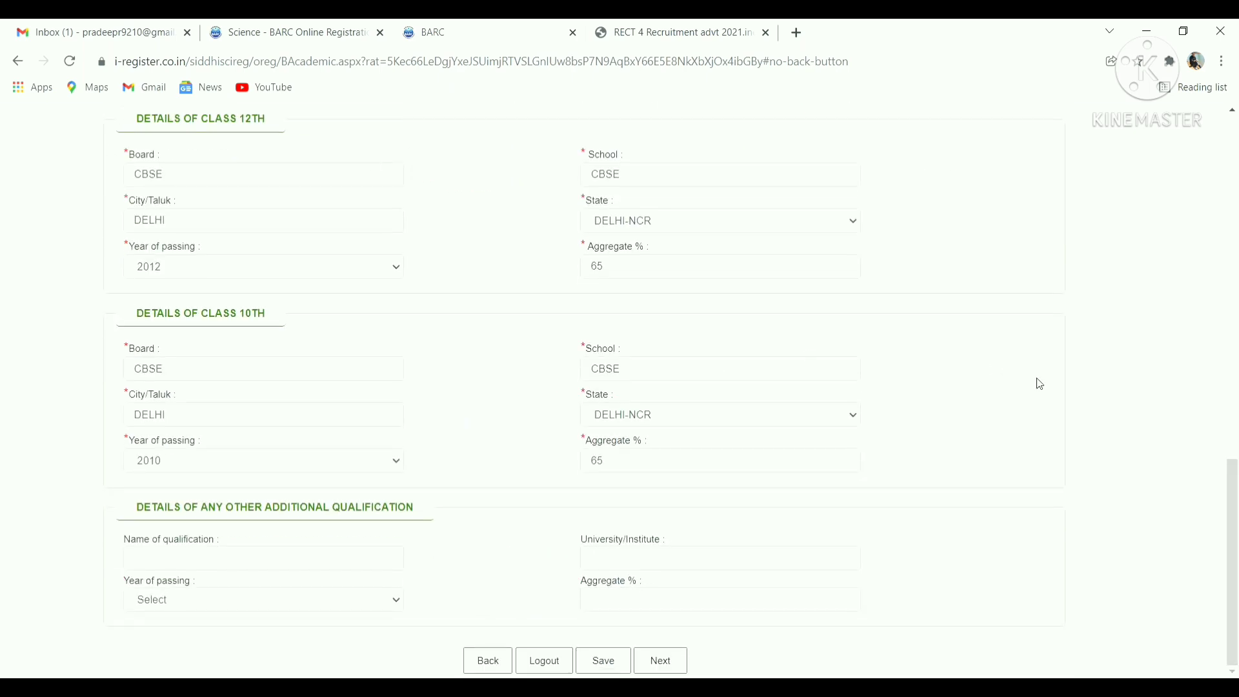
Change the UG passing year to 2018 and Class 12th to 2015, then check the Class 10th year
left_click_drag(1236, 552, 1237, 258)
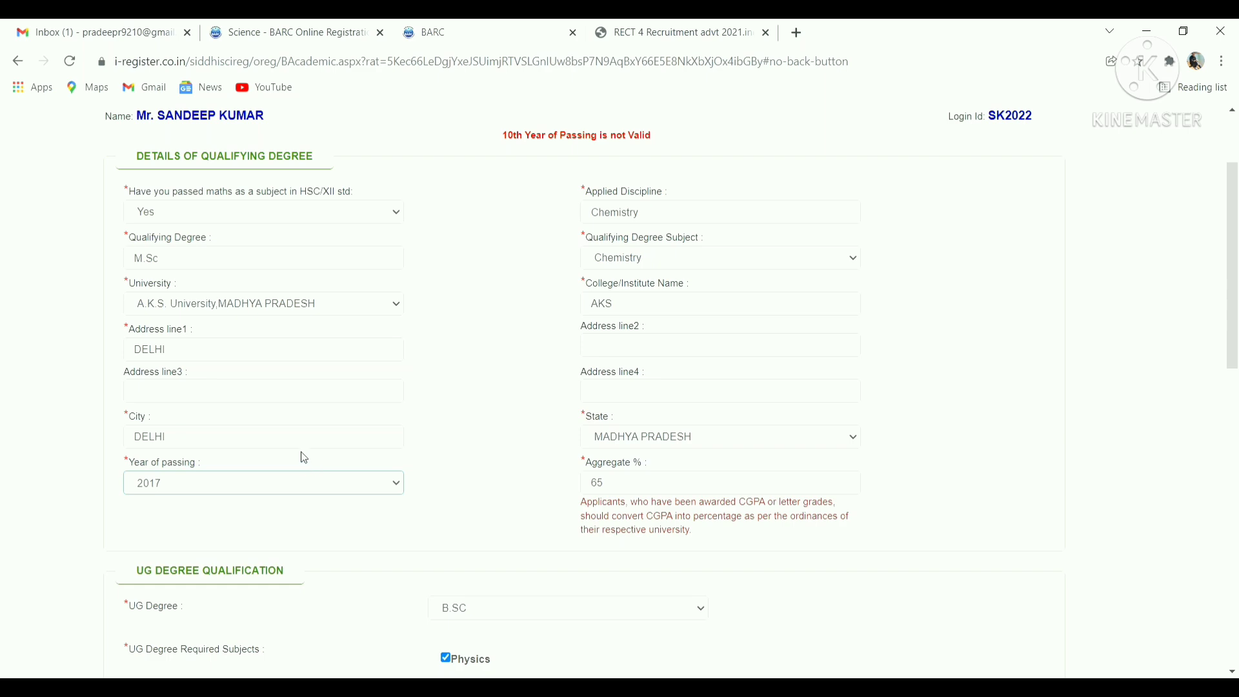
left_click_drag(1237, 300, 1237, 560)
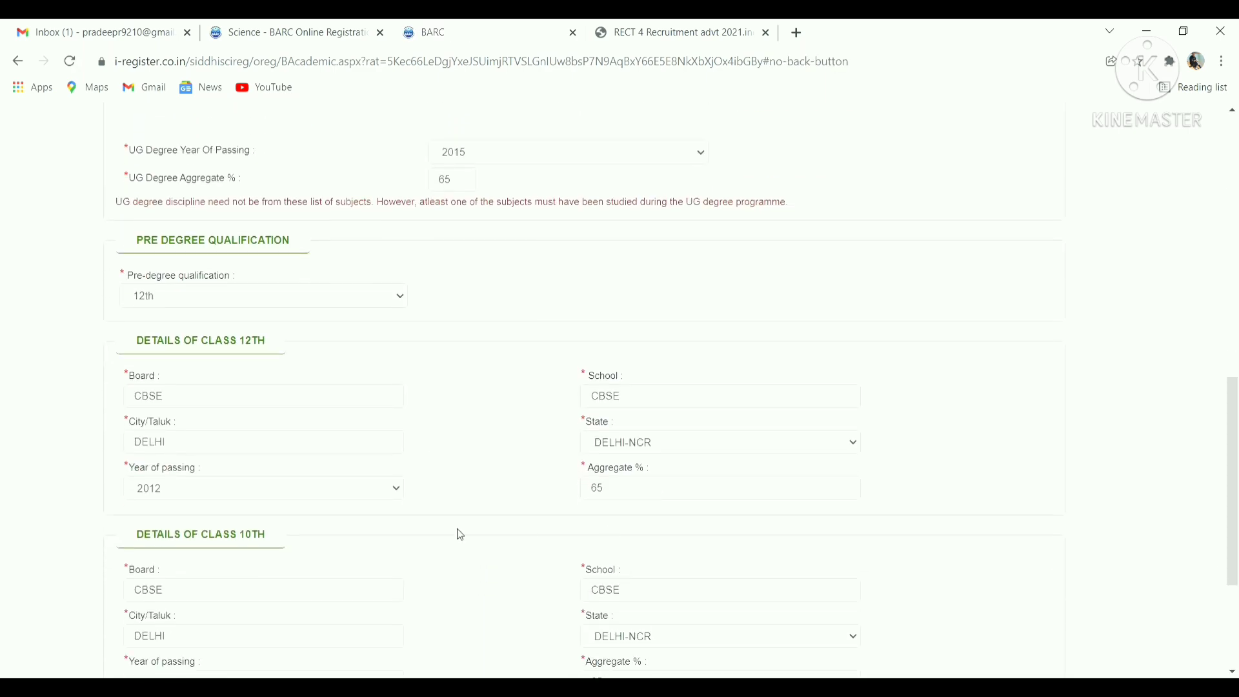
left_click(495, 151)
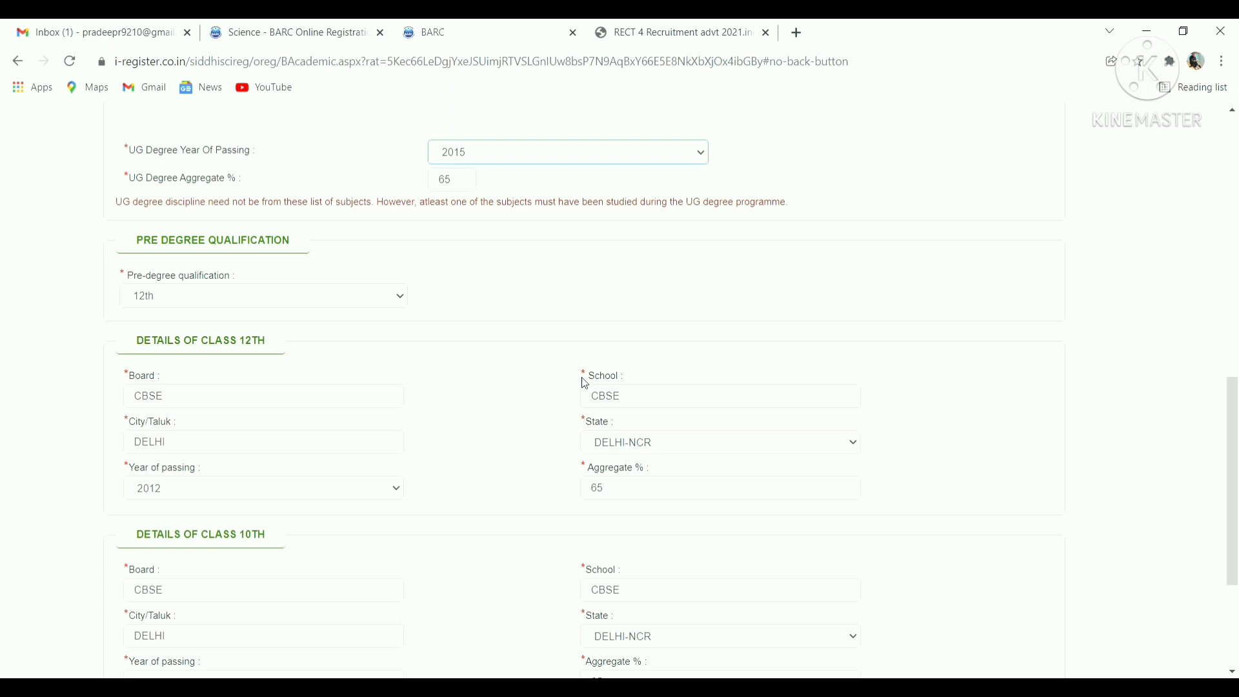
left_click(254, 493)
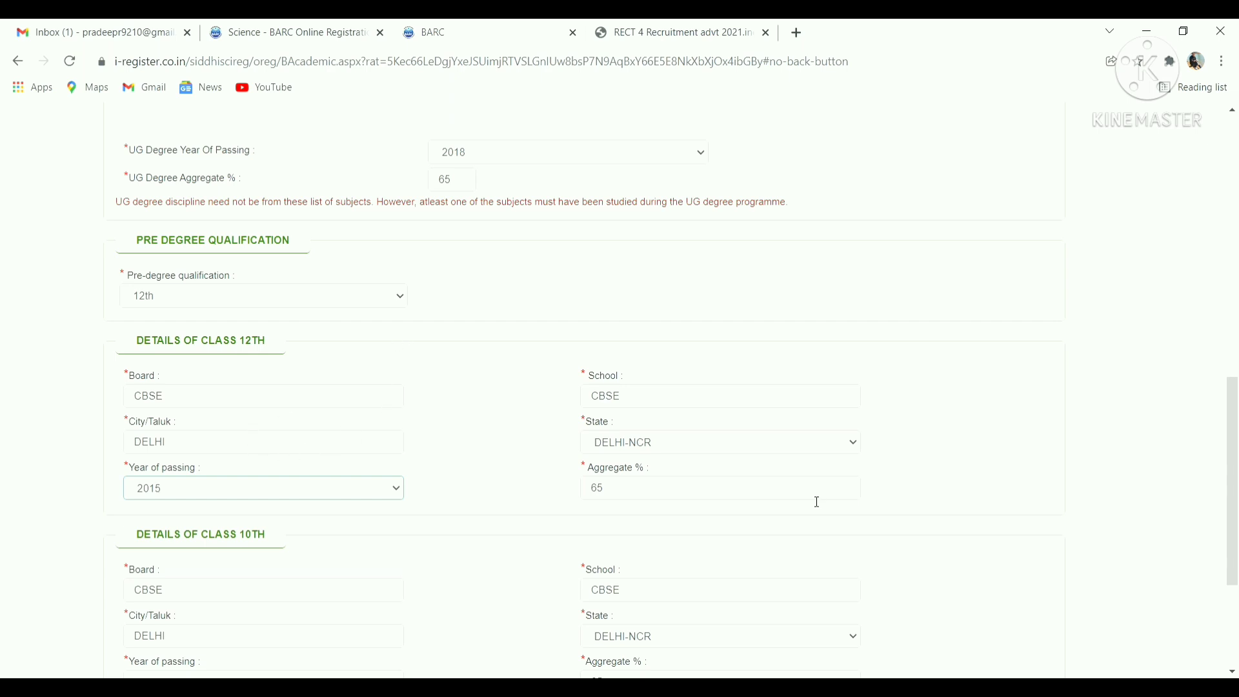
left_click_drag(1234, 509, 1235, 597)
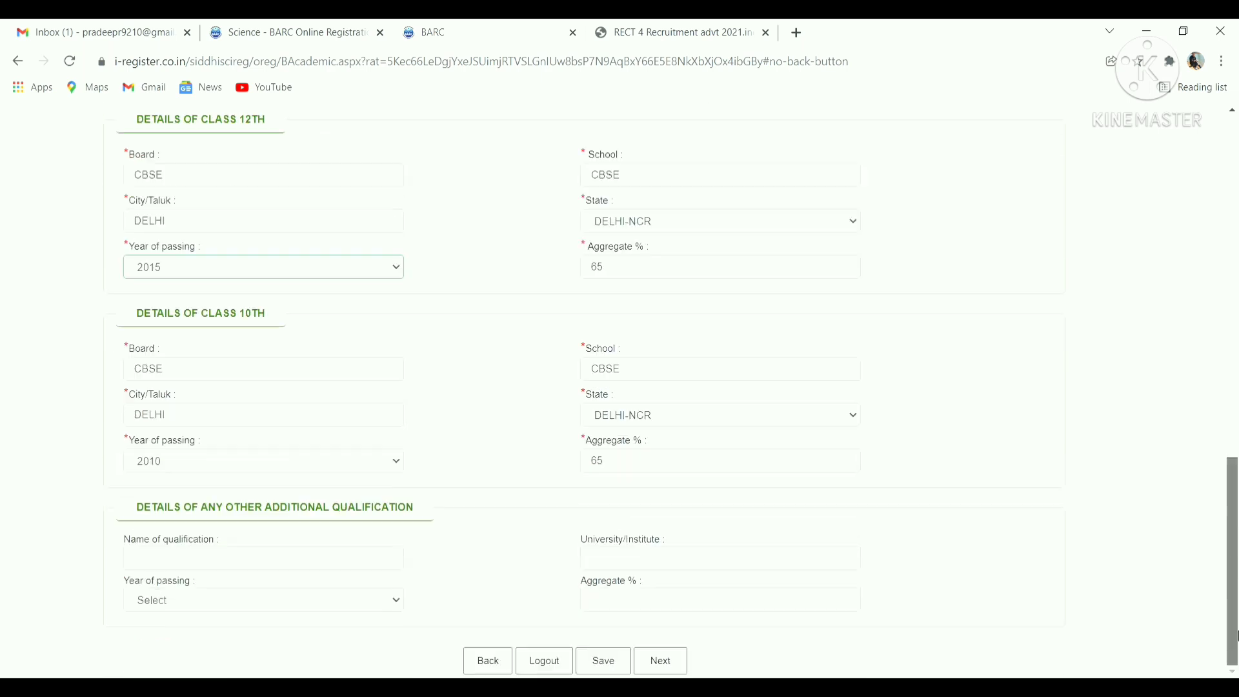
left_click(323, 461)
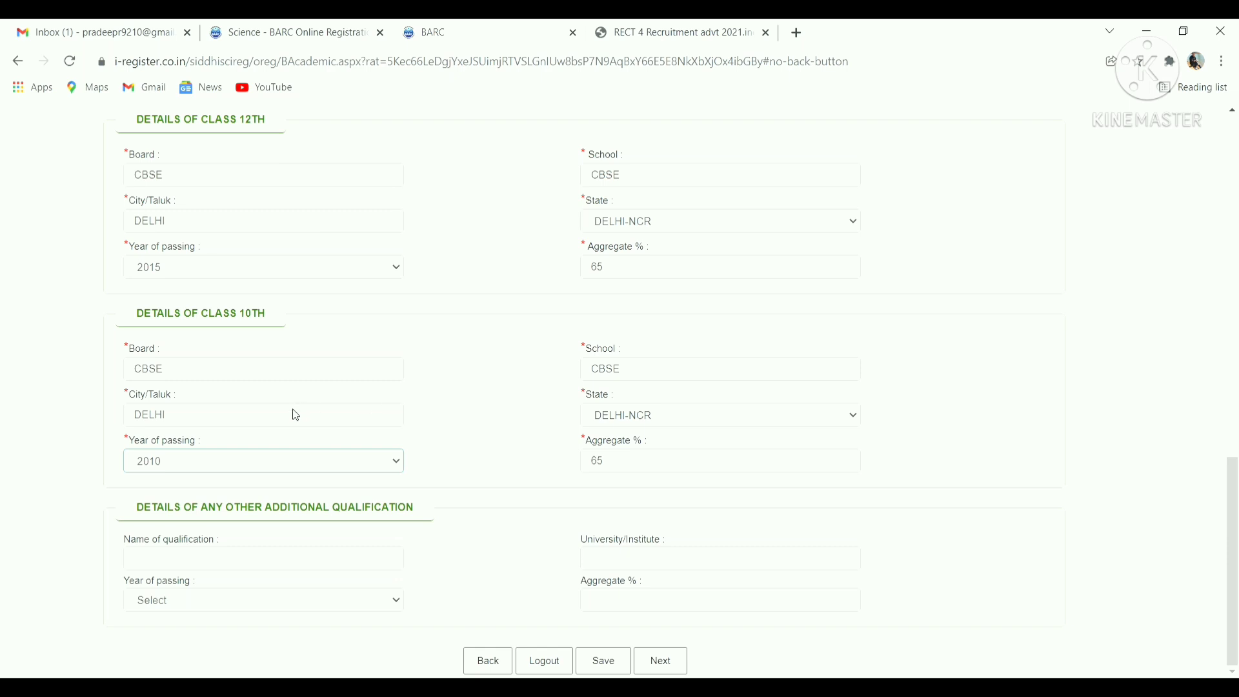
Go on to Screening Information and select Both Online Test and Gate Score as the screening channel
left_click(668, 663)
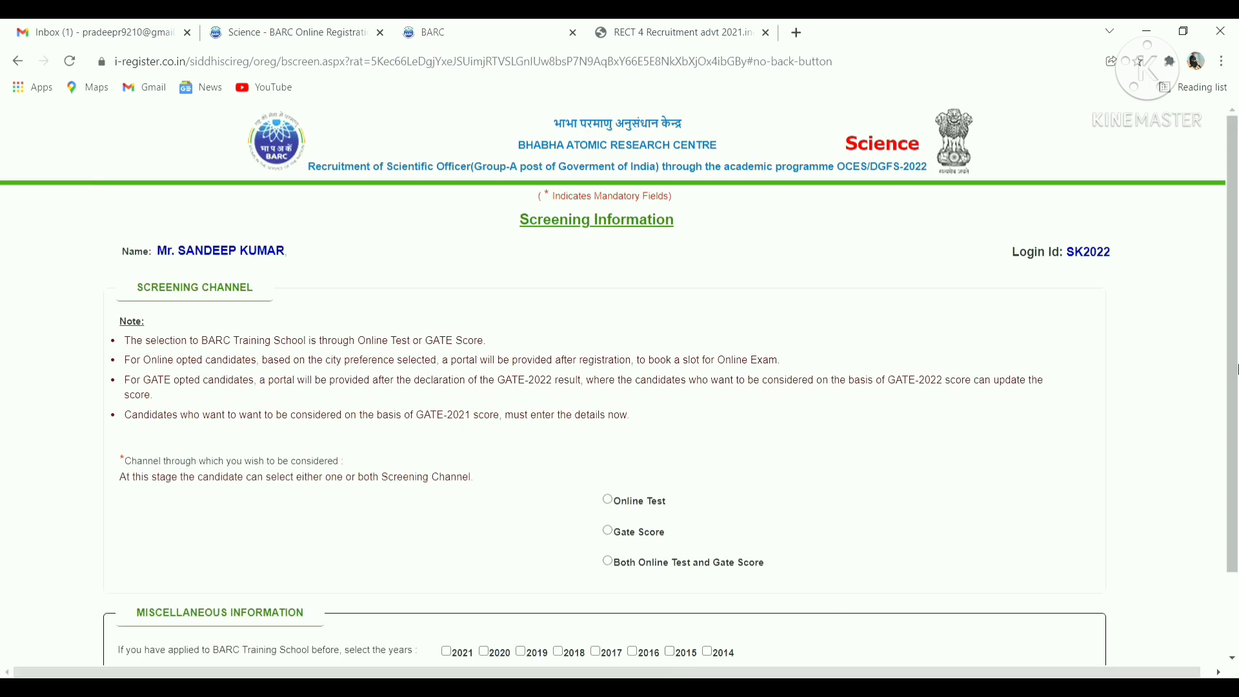
scroll(654, 421, "down", 2)
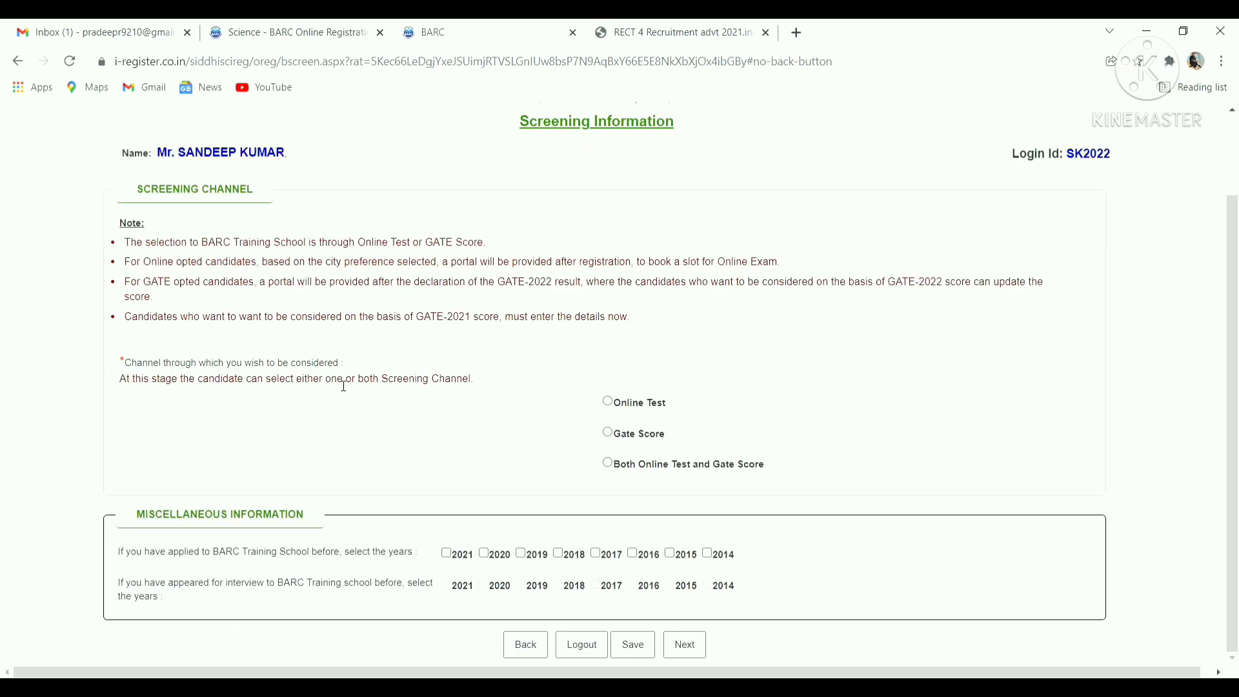
left_click(608, 402)
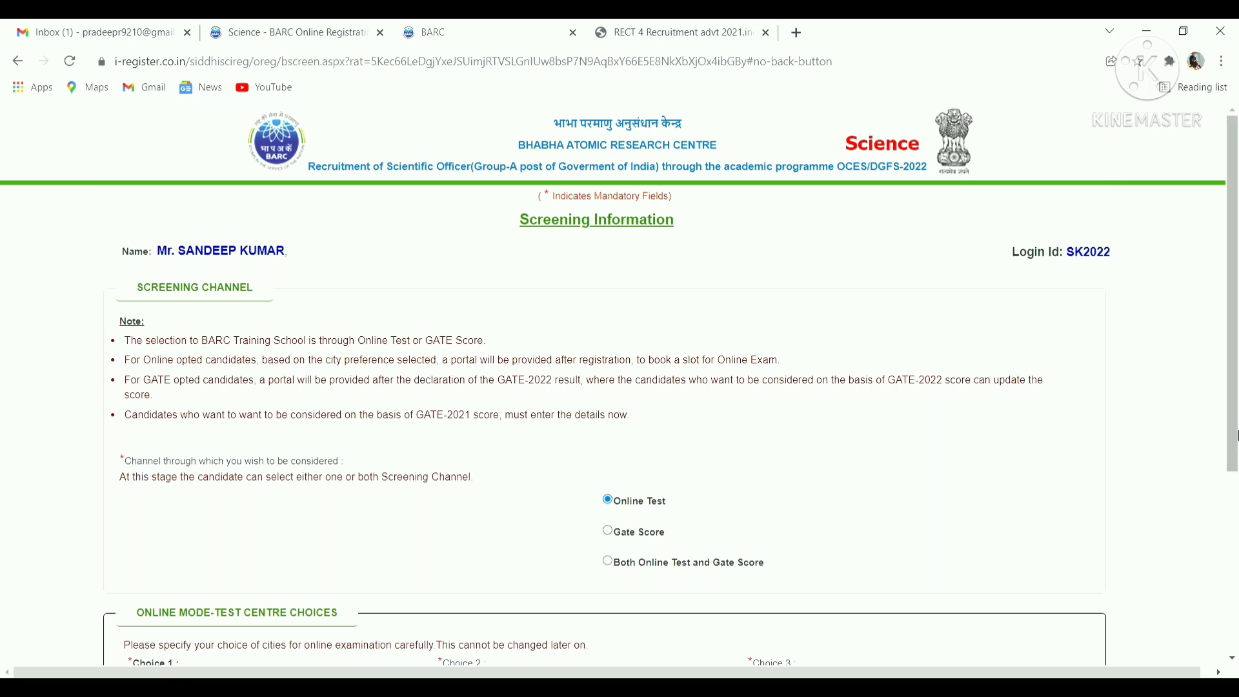
scroll(1165, 588, "down", 4)
left_click(608, 303)
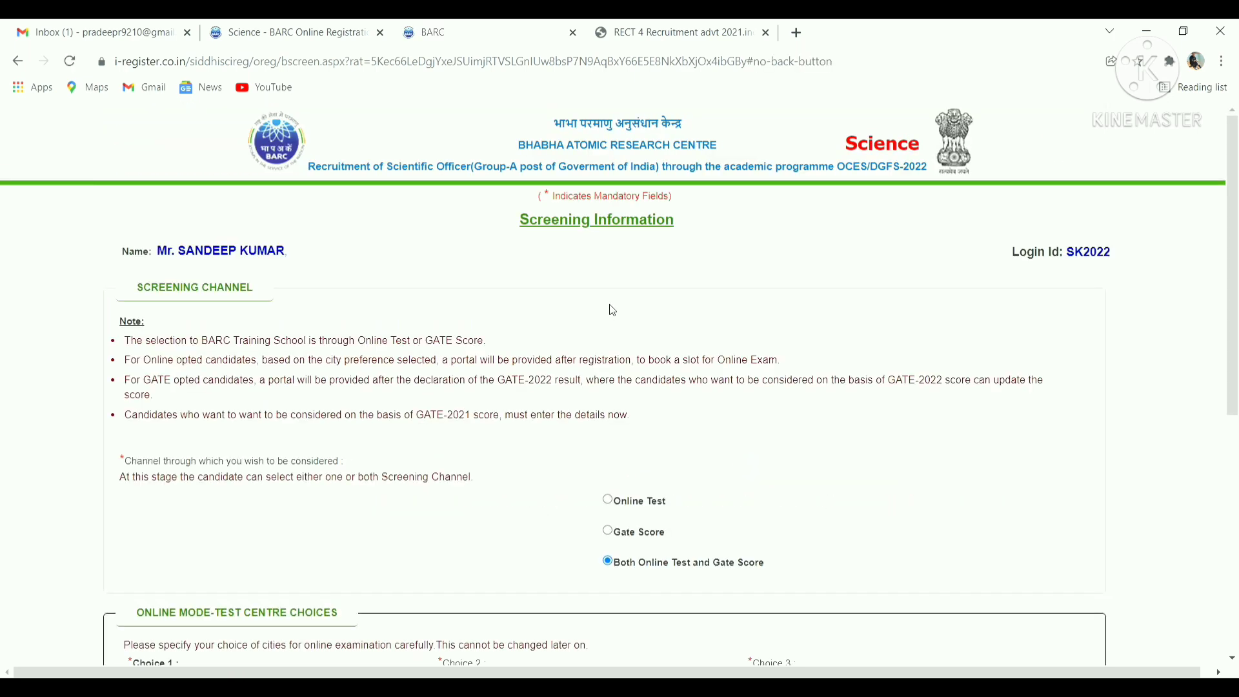
left_click_drag(1227, 261, 1237, 419)
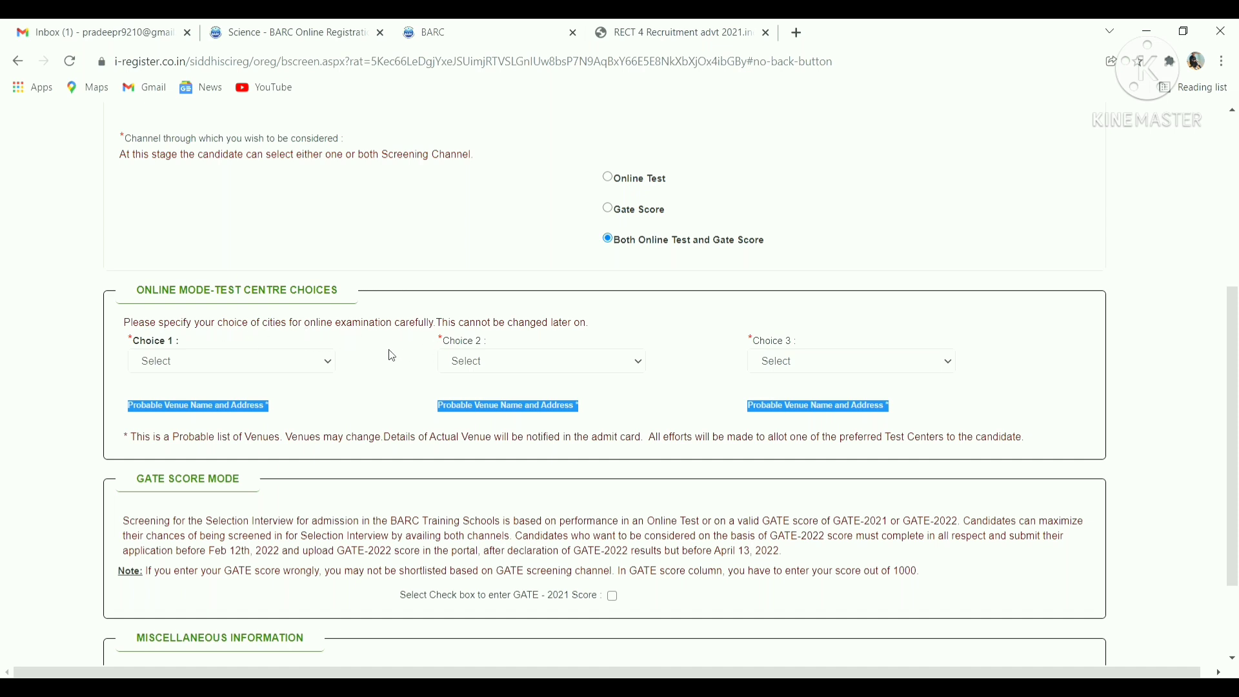
Choose Agartala, Ahmedabad and Bengaluru as online test centre choices 1, 2 and 3
left_click(268, 369)
left_click(372, 344)
key("Down")
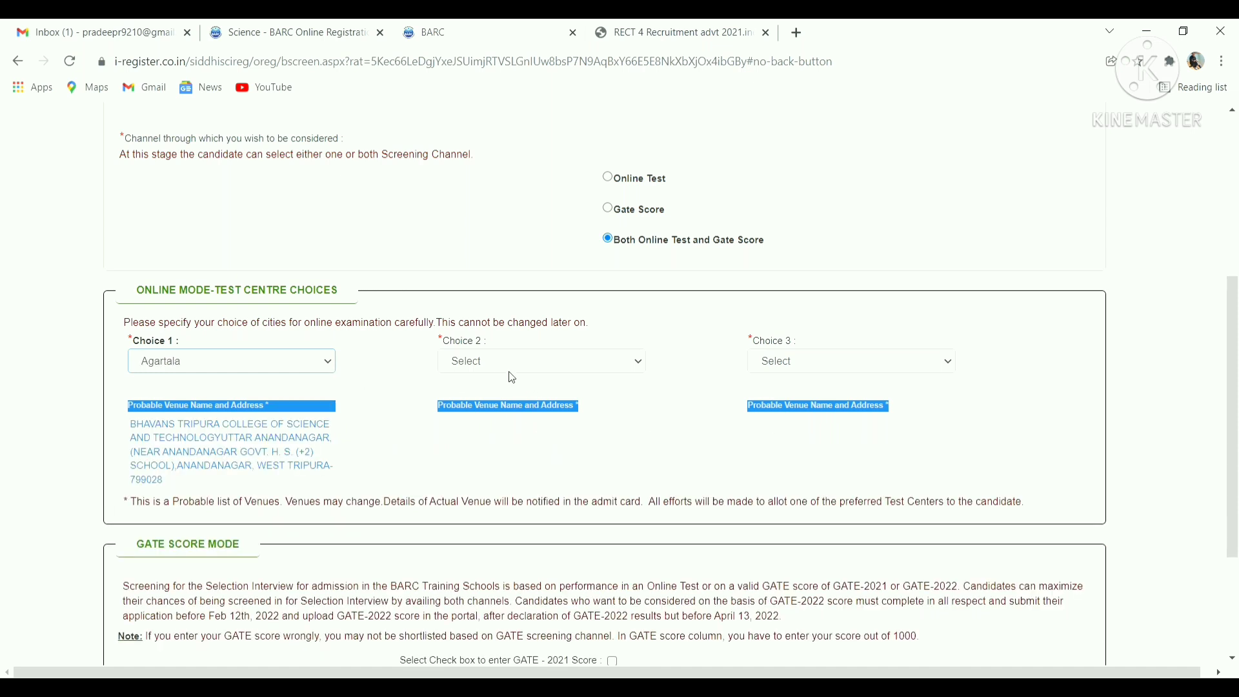
left_click(530, 364)
key("Down")
left_click(801, 372)
key("Down")
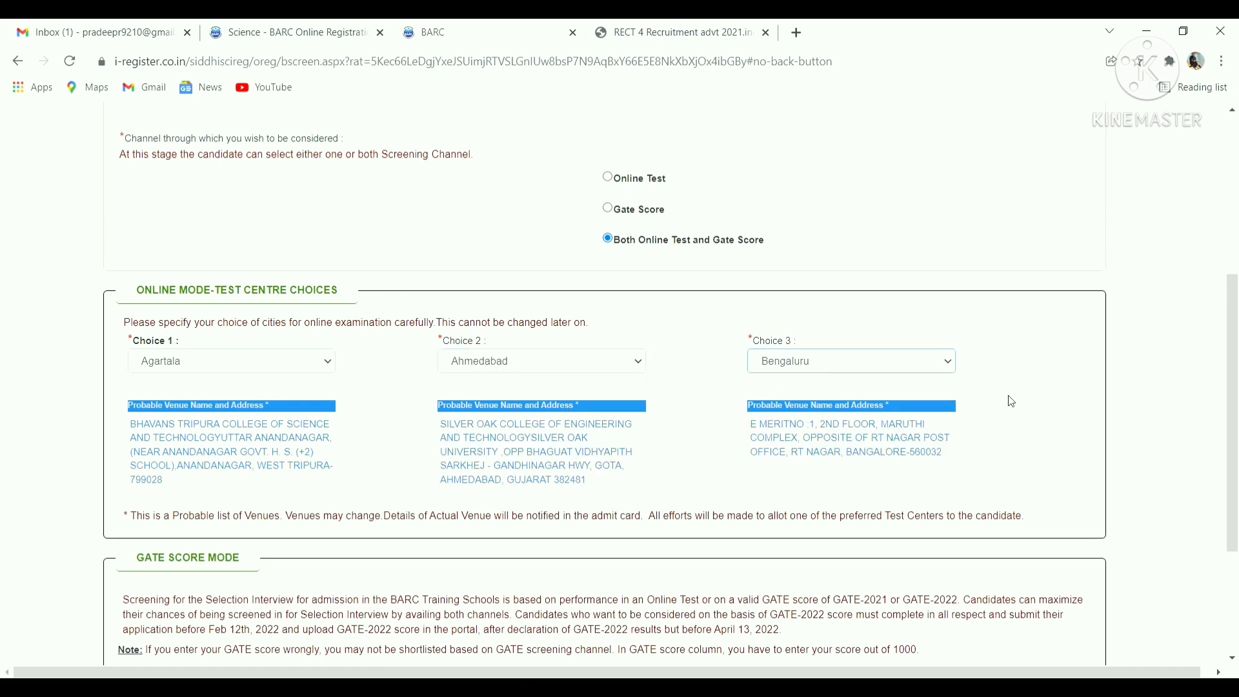
scroll(1232, 400, "down", 3)
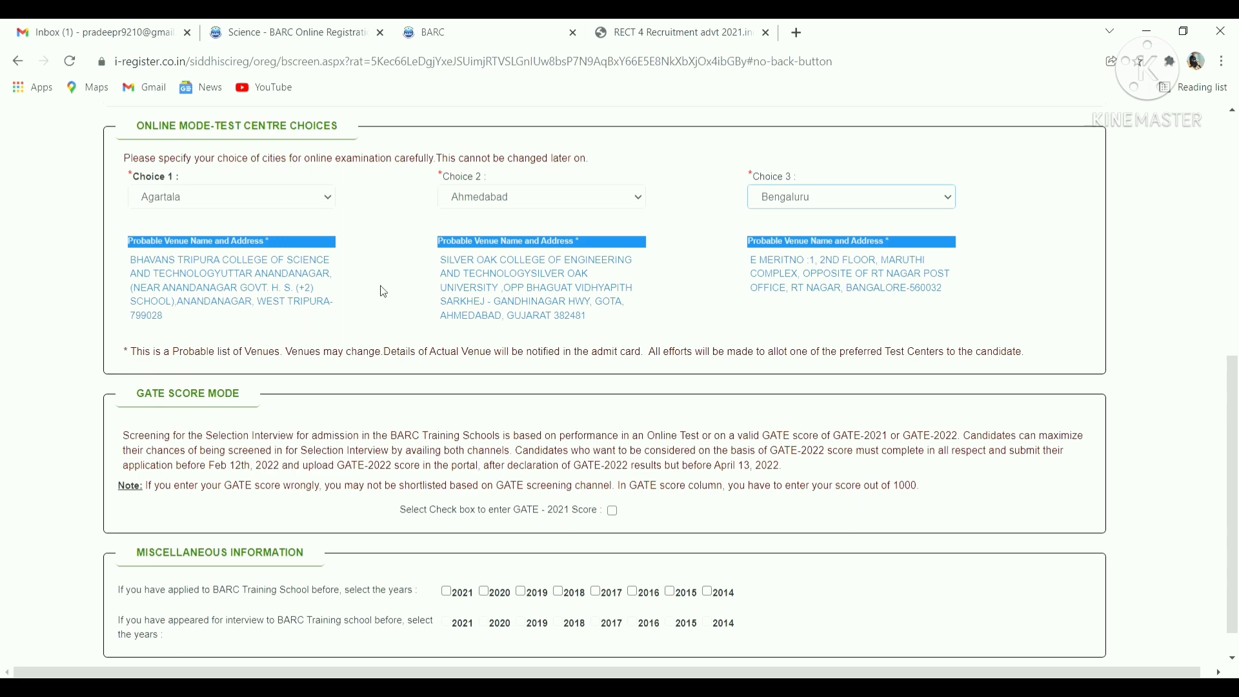
scroll(452, 387, "down", 1)
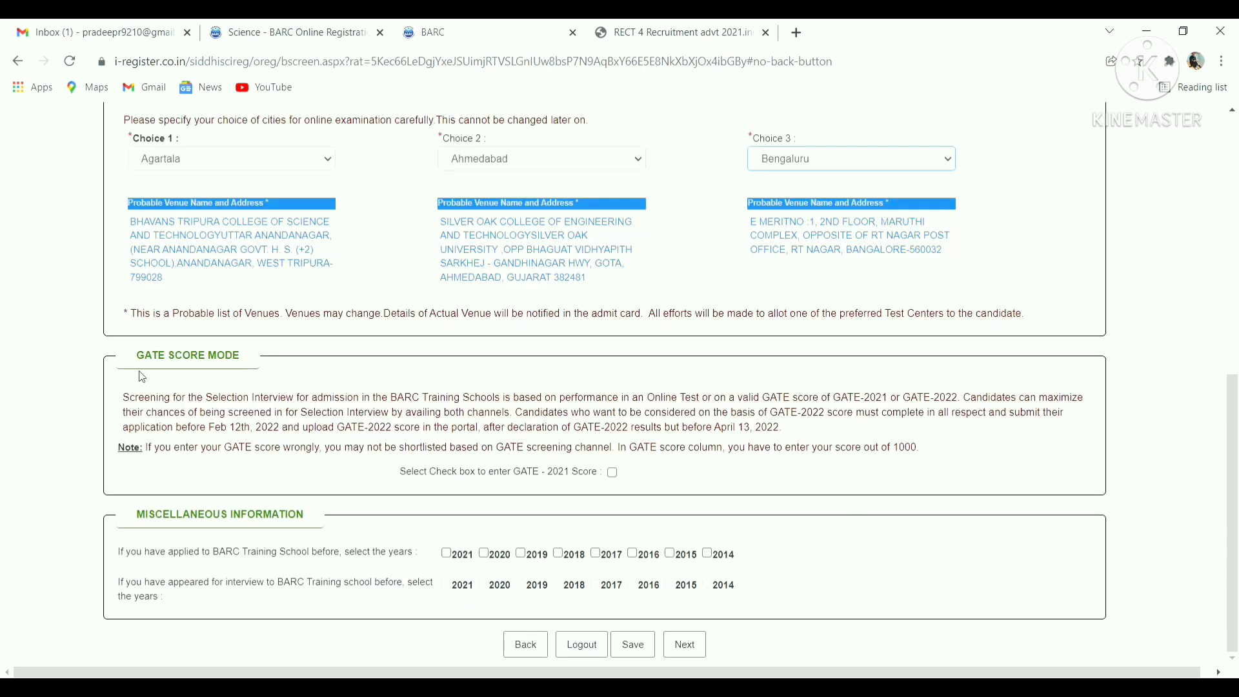
Tick the GATE-2021 score option, then untick it so it stays unselected
left_click(613, 473)
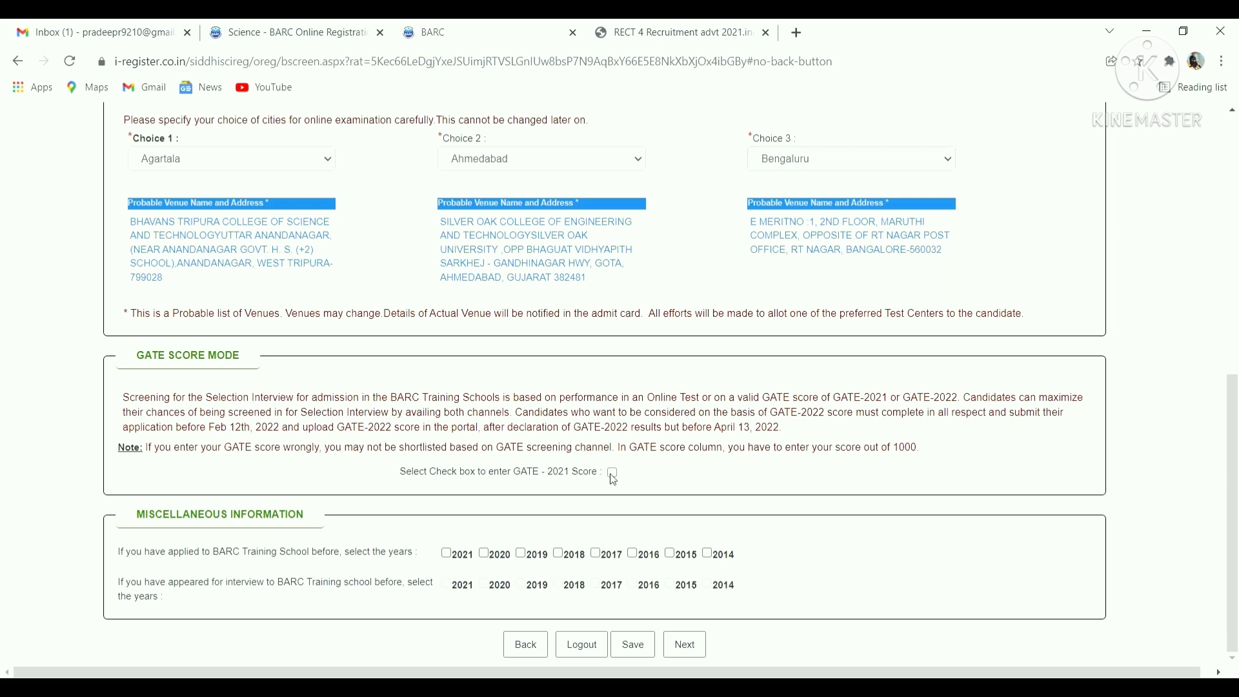
left_click_drag(1232, 235, 1232, 539)
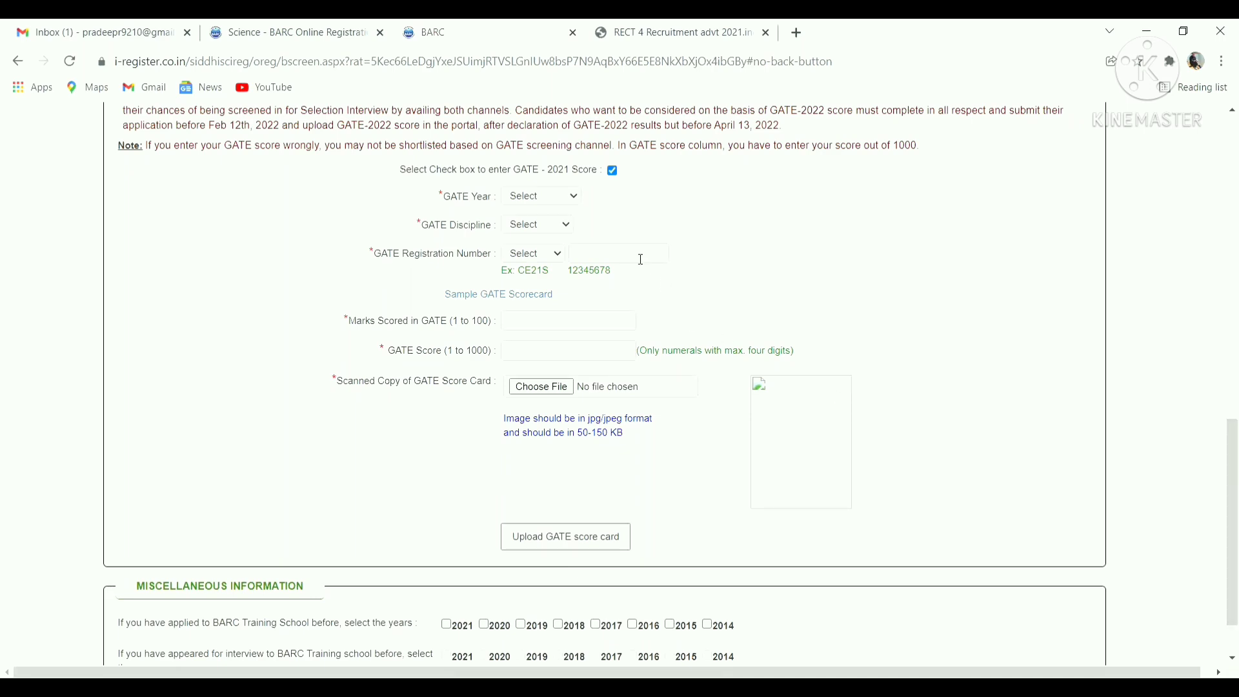
left_click(613, 171)
Mark 2021 as a previously applied year and continue to the 500 fee payment page
left_click_drag(1234, 242, 1236, 501)
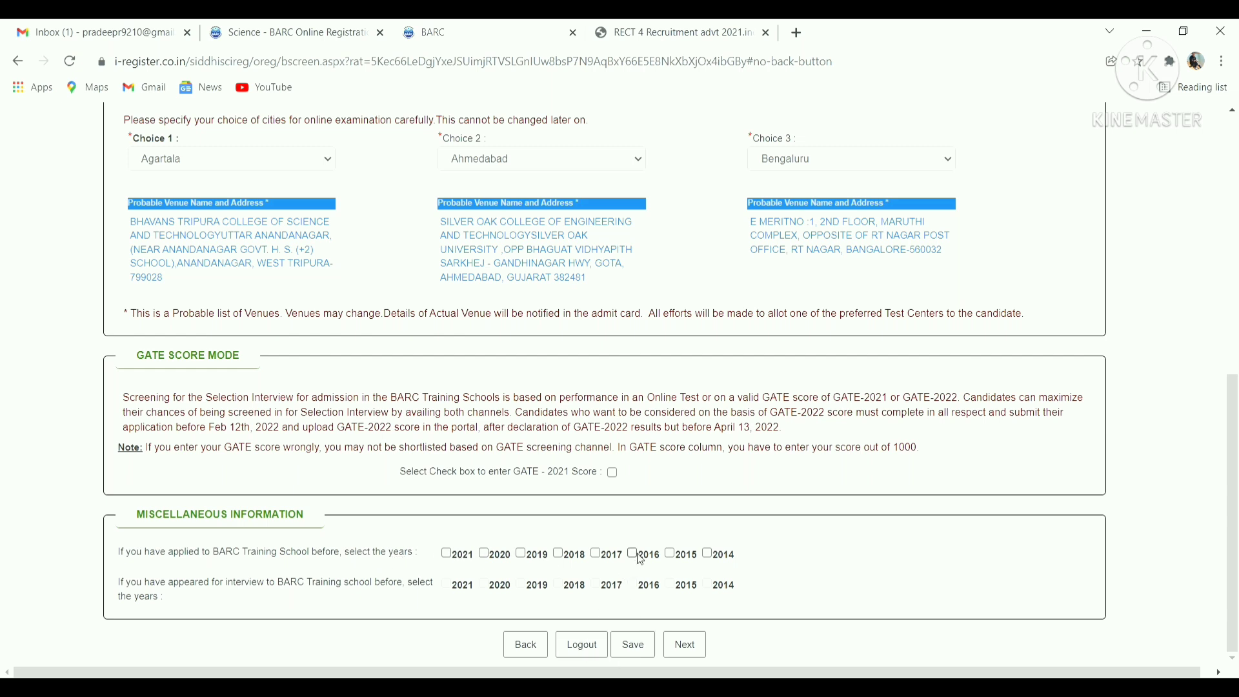
left_click(446, 553)
left_click(686, 647)
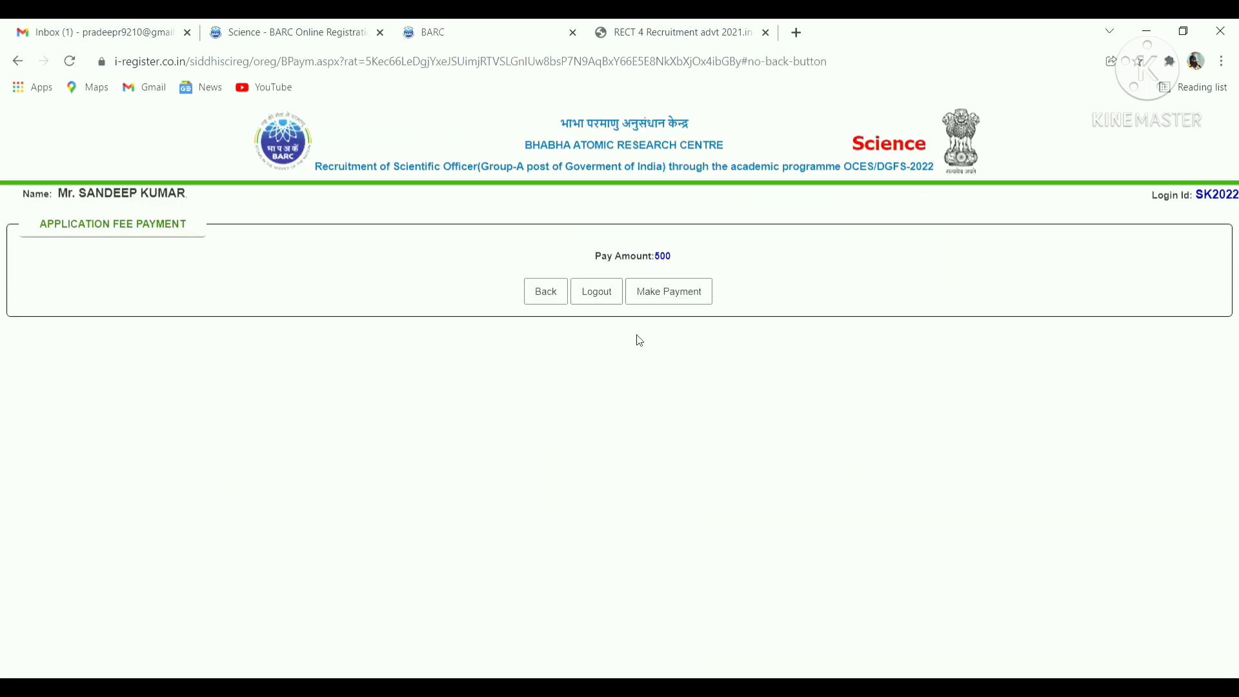
Start paying the 500.00 application fee, loading the SBIePay card details form
left_click(670, 293)
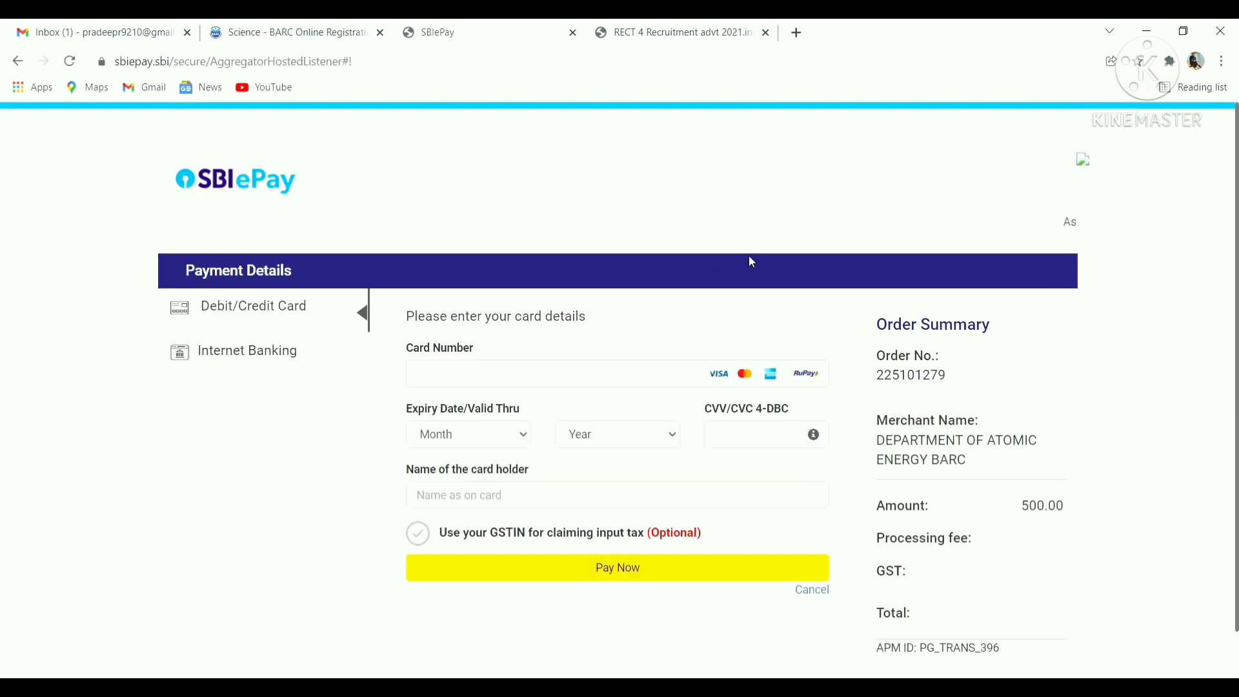
mouse_move(1237, 298)
left_mouse_down()
mouse_move(1237, 346)
mouse_move(1238, 297)
left_mouse_up()
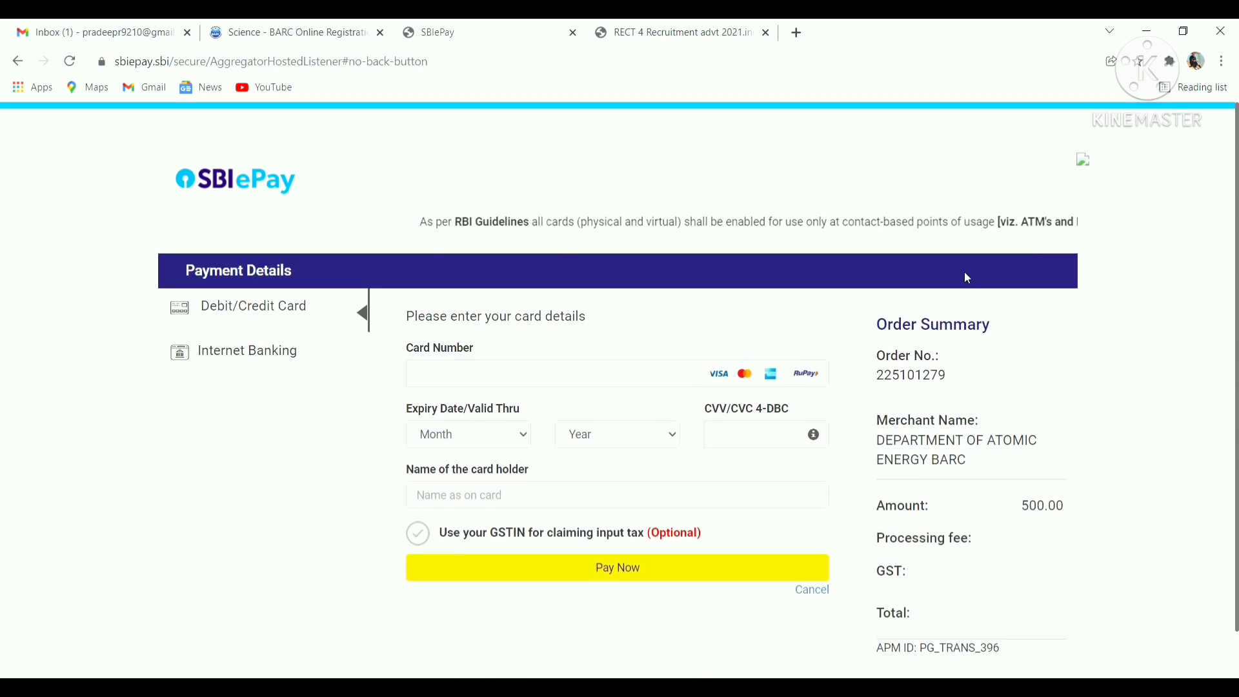